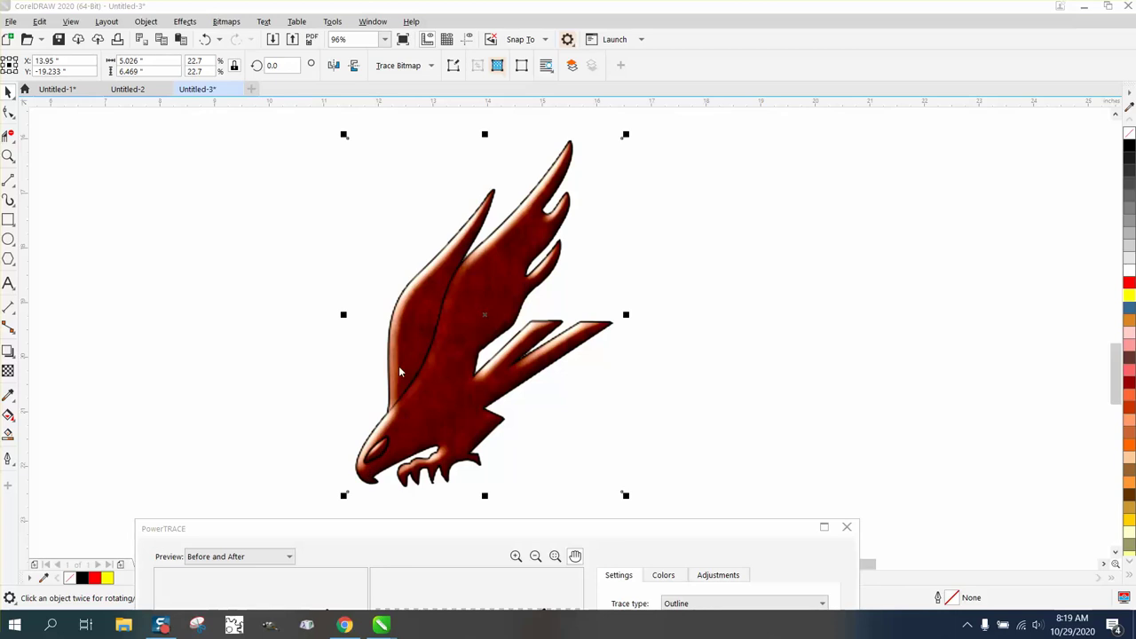
Step: Accept the Outline/Clipart PowerTRACE result, turning the eagle into a group of 204 vector objects
{"action": "left_click_drag", "start_coordinate": [685, 538], "coordinate": [733, 139]}
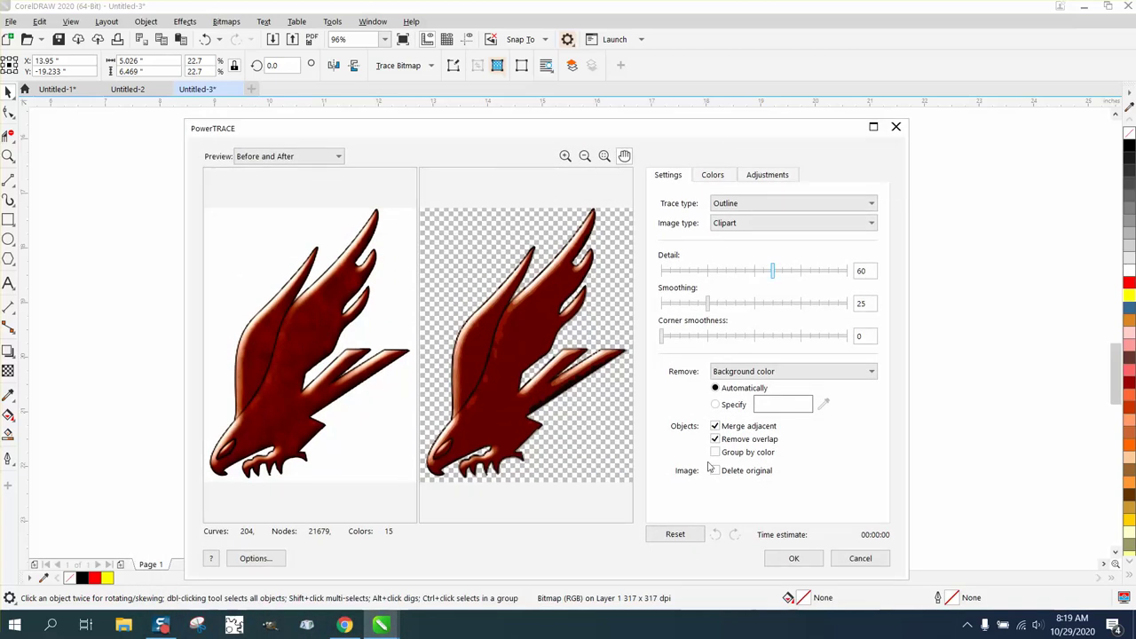
{"action": "left_click", "coordinate": [793, 559]}
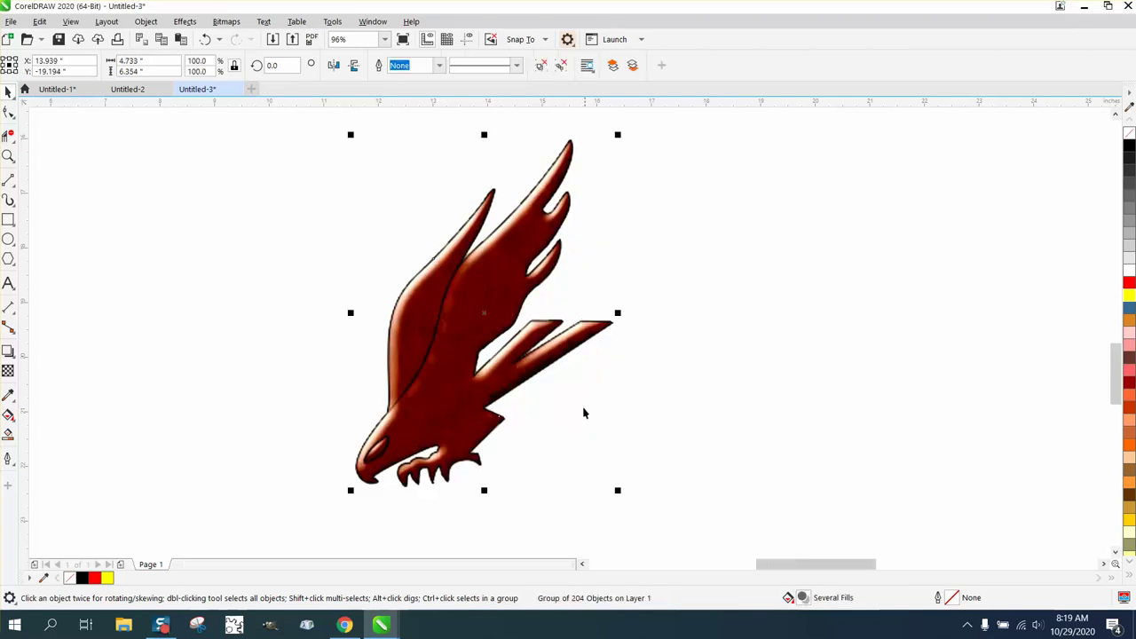
Step: Duplicate the traced eagle group with Ctrl+D, placing the copy to its right
{"action": "scroll", "coordinate": [580, 408], "scroll_direction": "down", "scroll_amount": 2}
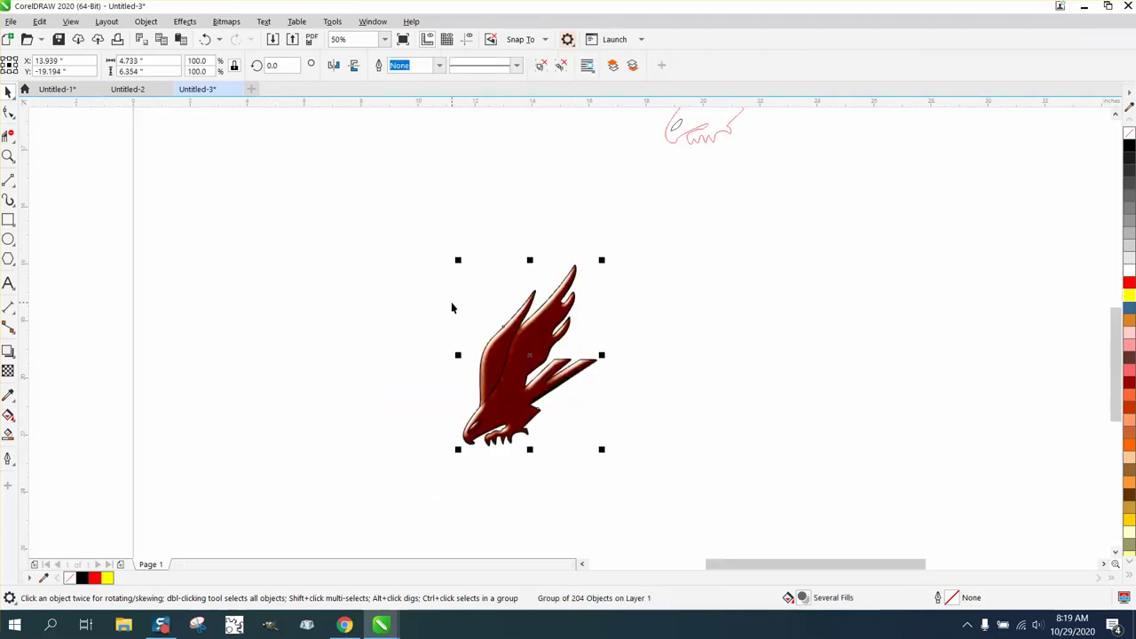
{"action": "left_click", "coordinate": [445, 263]}
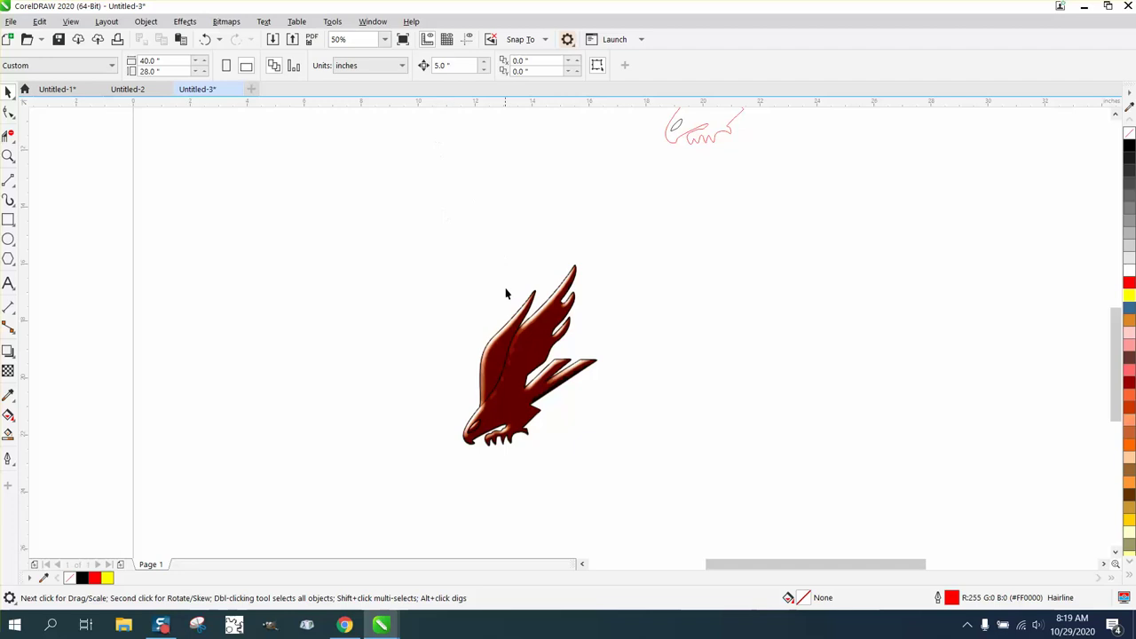
{"action": "left_click", "coordinate": [524, 341]}
{"action": "key", "text": "ctrl+d"}
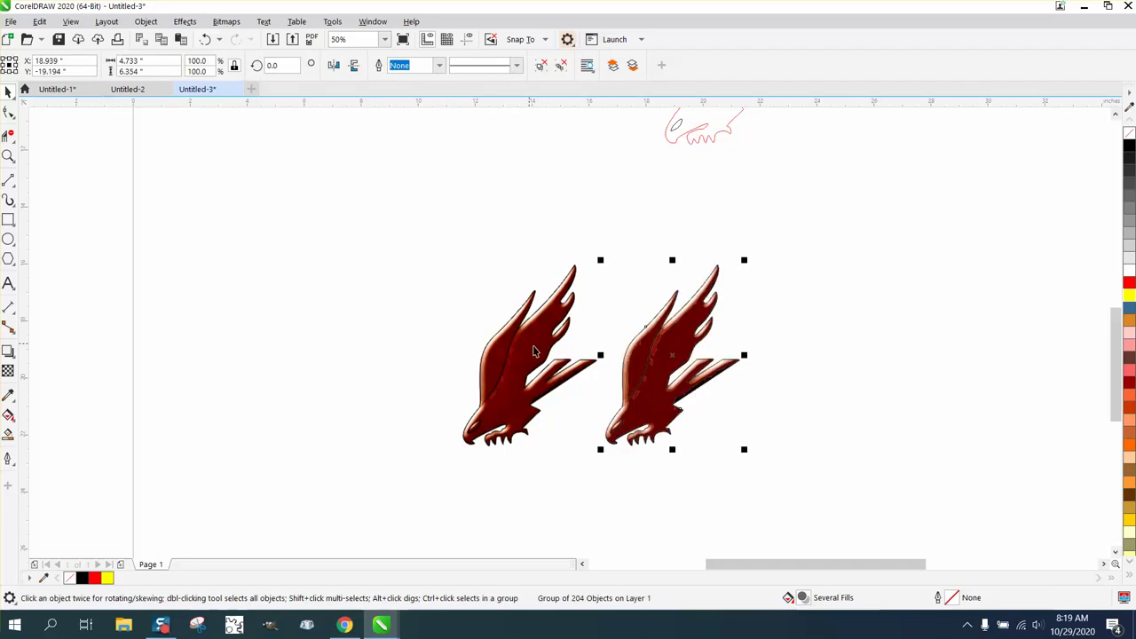
Step: Zoom in closely on the red-outlined eagle sketch
{"action": "scroll", "coordinate": [638, 324], "scroll_direction": "down", "scroll_amount": 1}
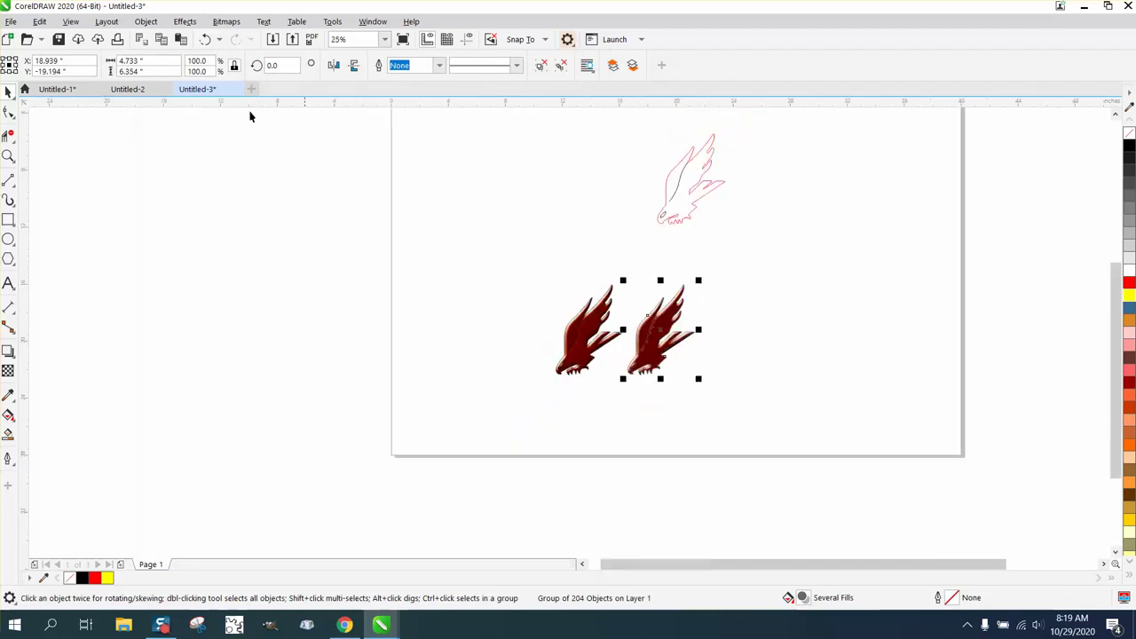
{"action": "left_click", "coordinate": [8, 157]}
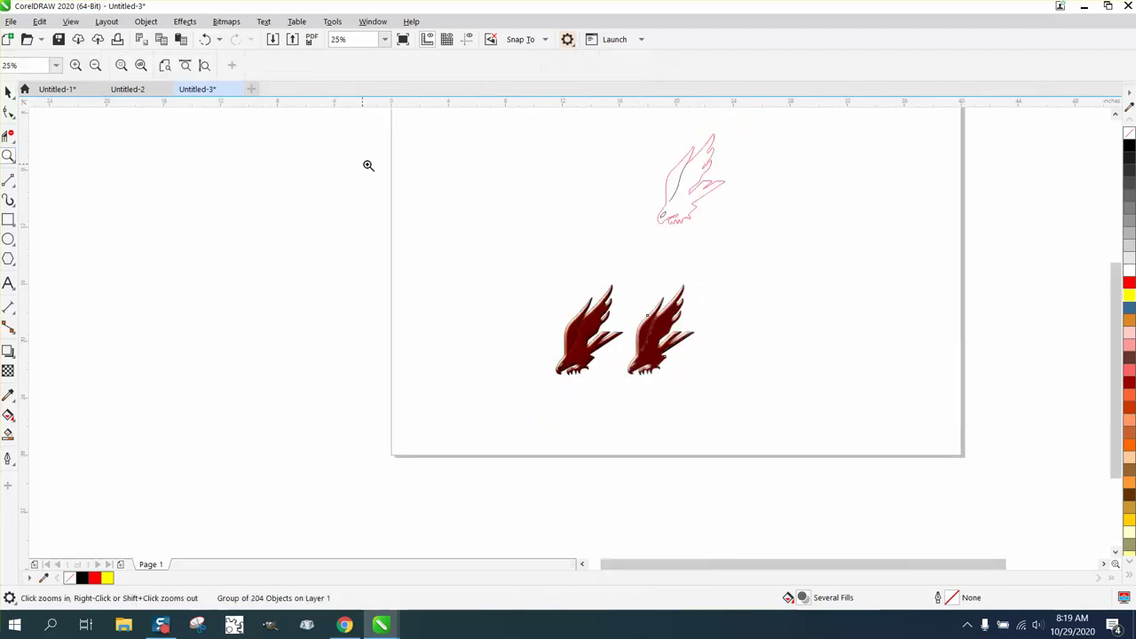
{"action": "left_click_drag", "start_coordinate": [779, 237], "coordinate": [778, 236]}
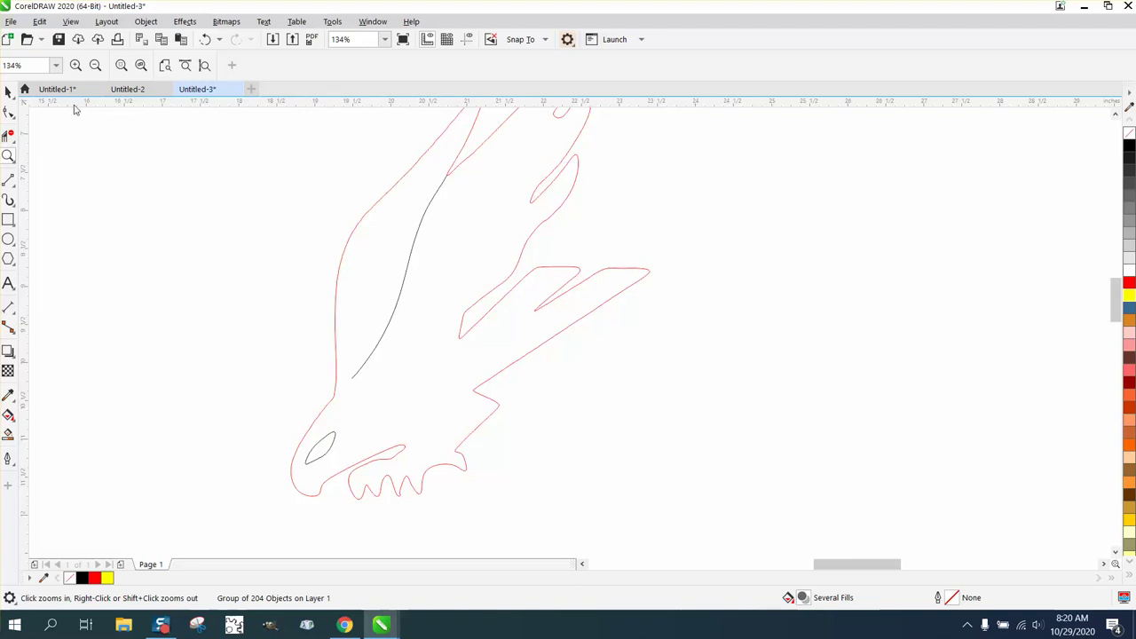
{"action": "left_click", "coordinate": [9, 92]}
{"action": "left_click", "coordinate": [413, 245]}
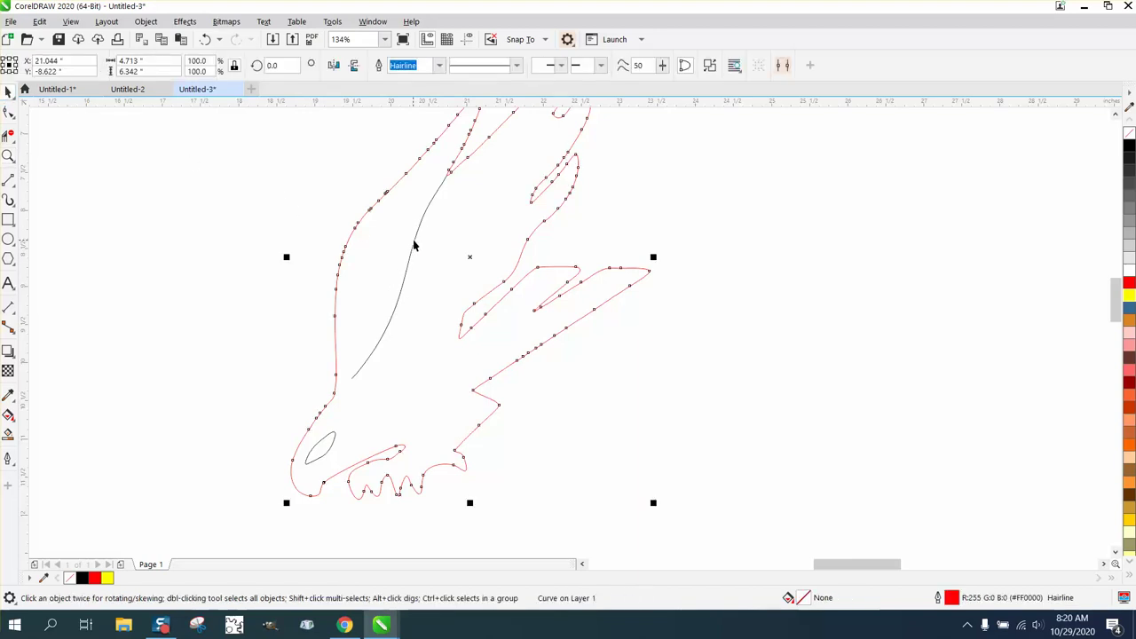
{"action": "left_click", "coordinate": [413, 245]}
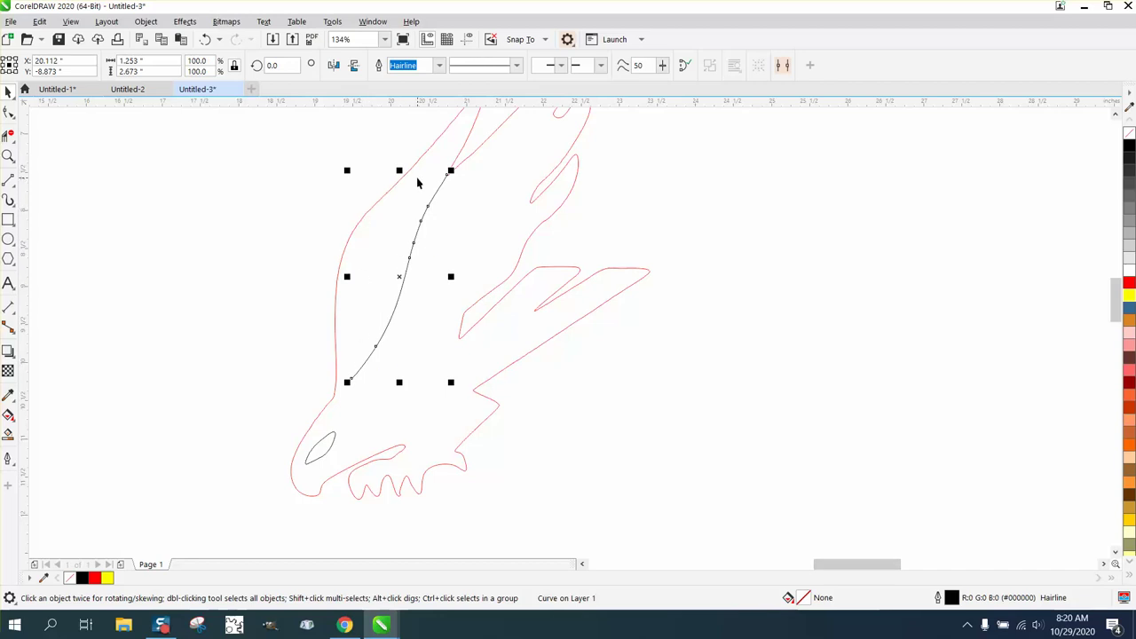
{"action": "scroll", "coordinate": [435, 193], "scroll_direction": "down", "scroll_amount": 5}
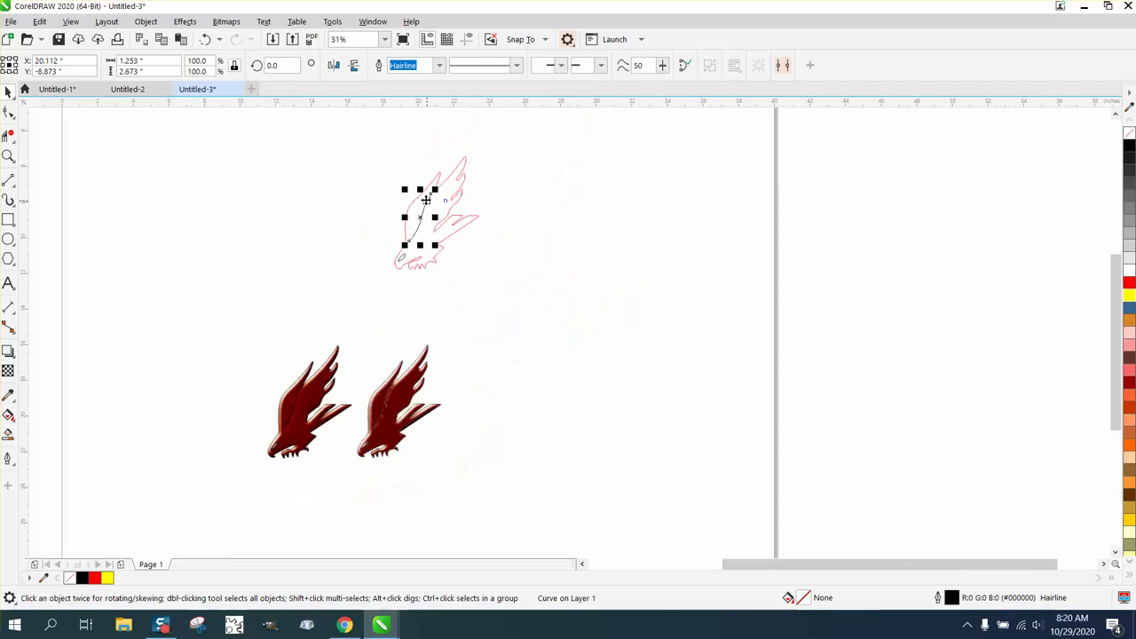
{"action": "left_click", "coordinate": [8, 157]}
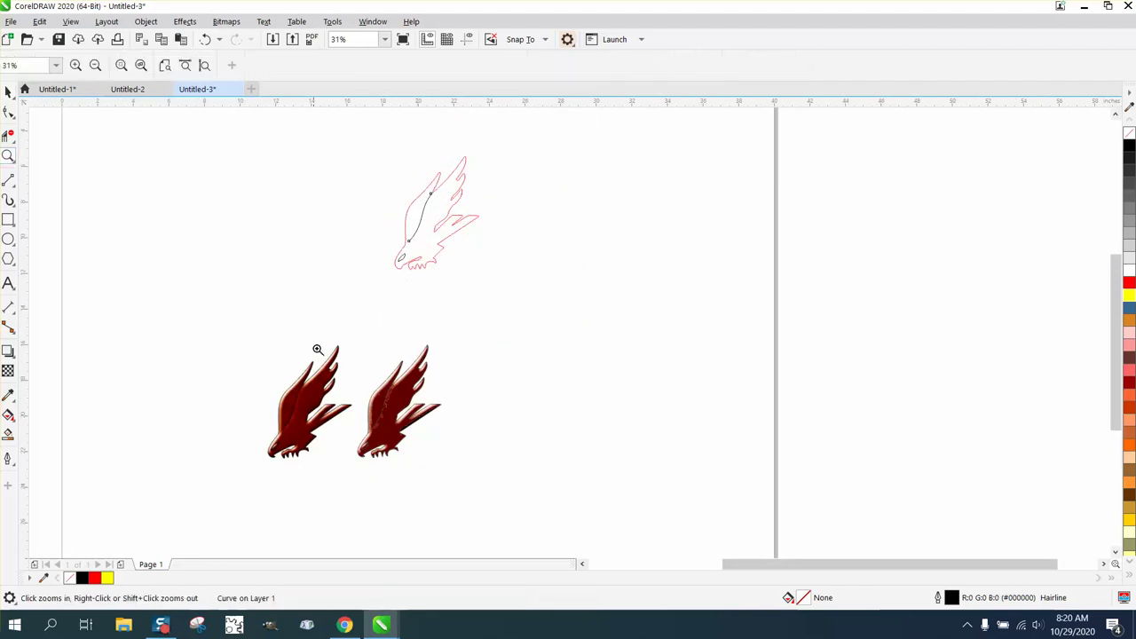
{"action": "left_click_drag", "start_coordinate": [363, 371], "coordinate": [555, 489]}
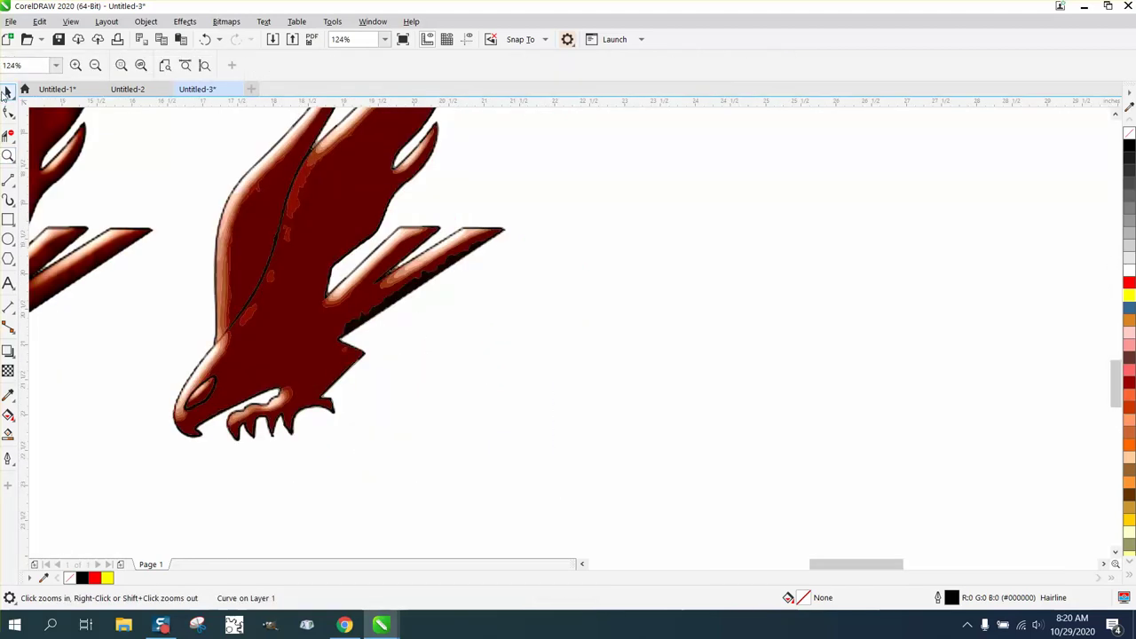
{"action": "left_click", "coordinate": [6, 92]}
{"action": "scroll", "coordinate": [510, 281], "scroll_direction": "down", "scroll_amount": 2}
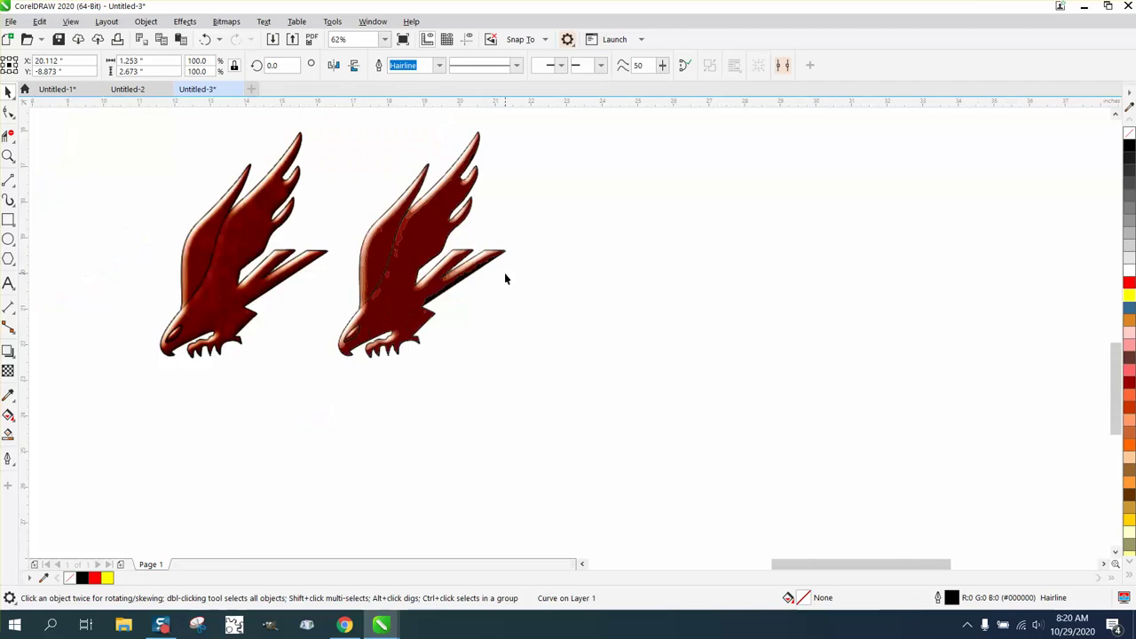
{"action": "left_click", "coordinate": [408, 255]}
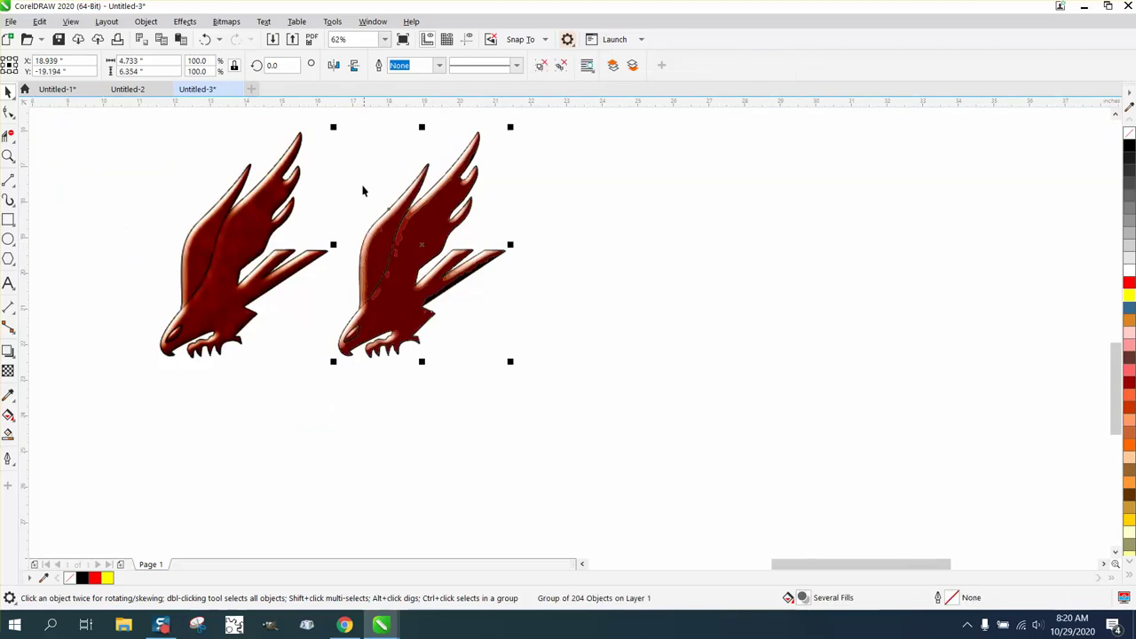
Step: Ungroup the duplicated eagle into separate objects
{"action": "left_click", "coordinate": [146, 22]}
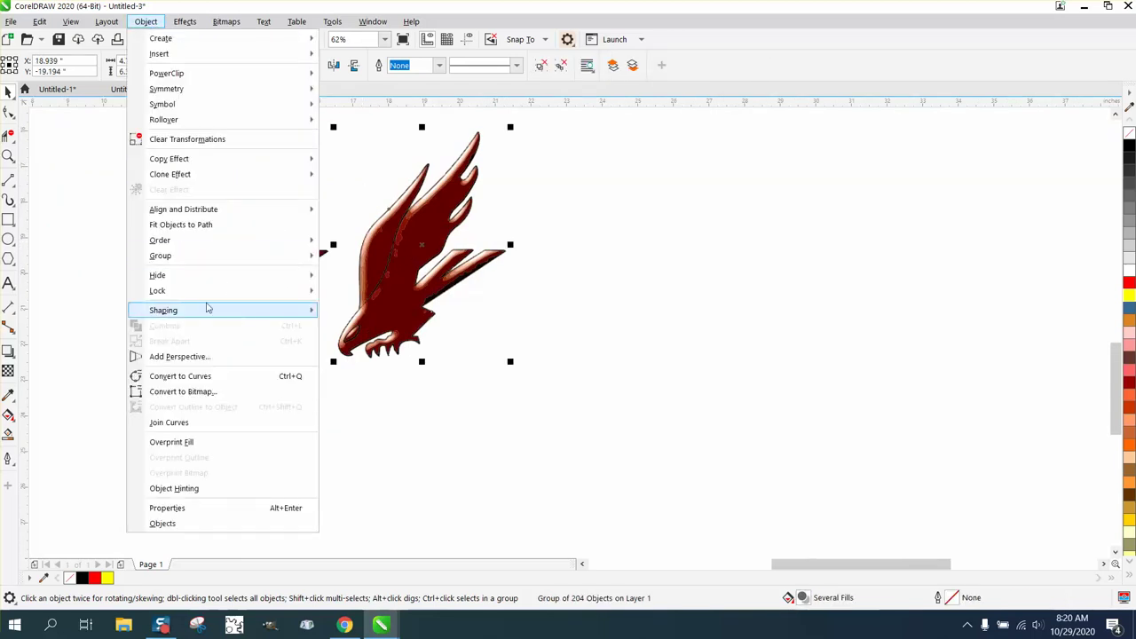
{"action": "mouse_move", "coordinate": [296, 261]}
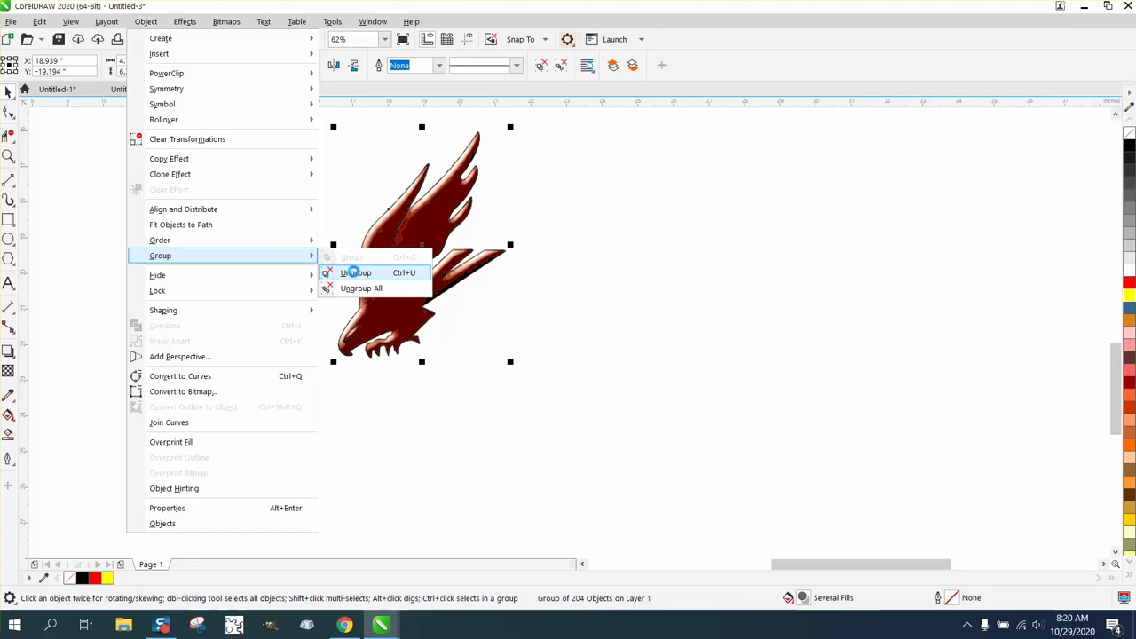
{"action": "left_click", "coordinate": [365, 272]}
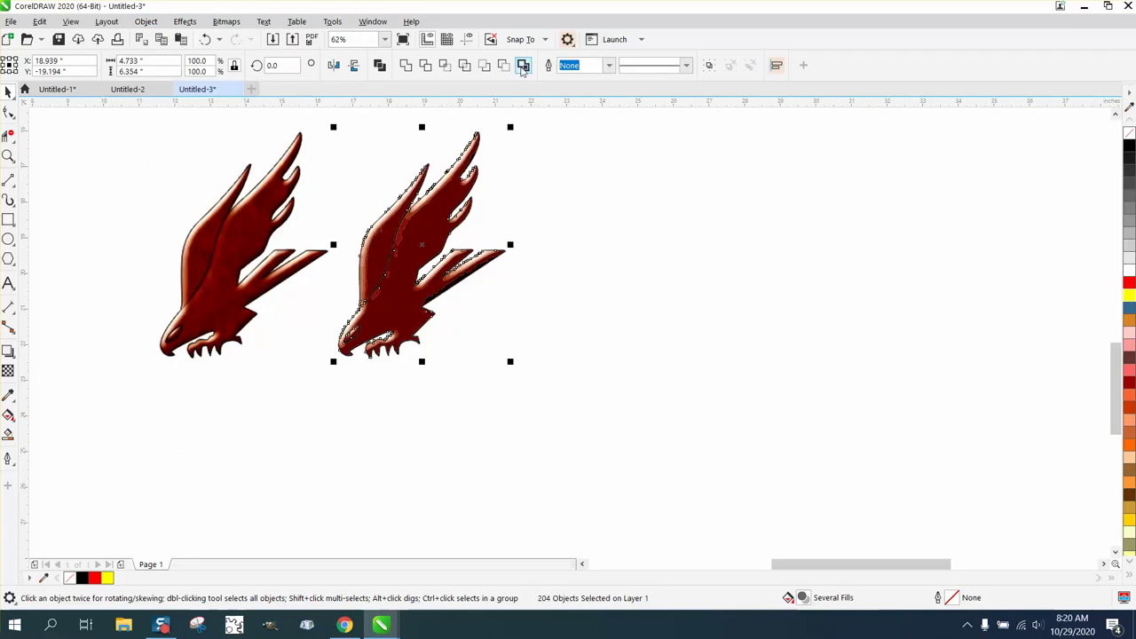
Step: Create a boundary outline around the eagle and nudge it 10 inches to the right
{"action": "left_click", "coordinate": [523, 65]}
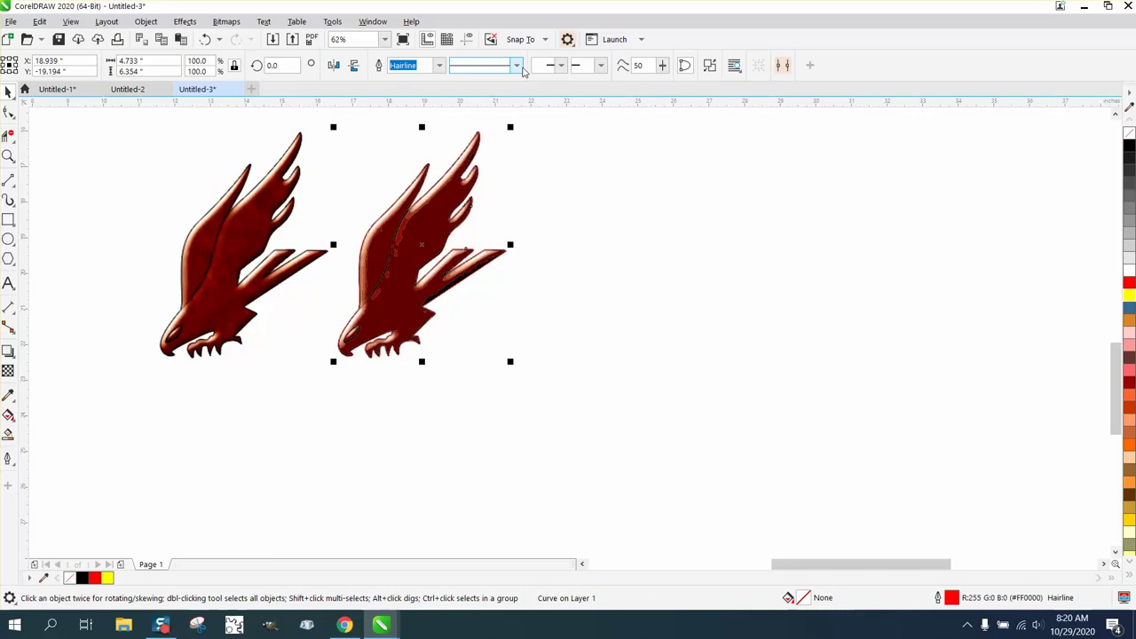
{"action": "key", "text": "Right"}
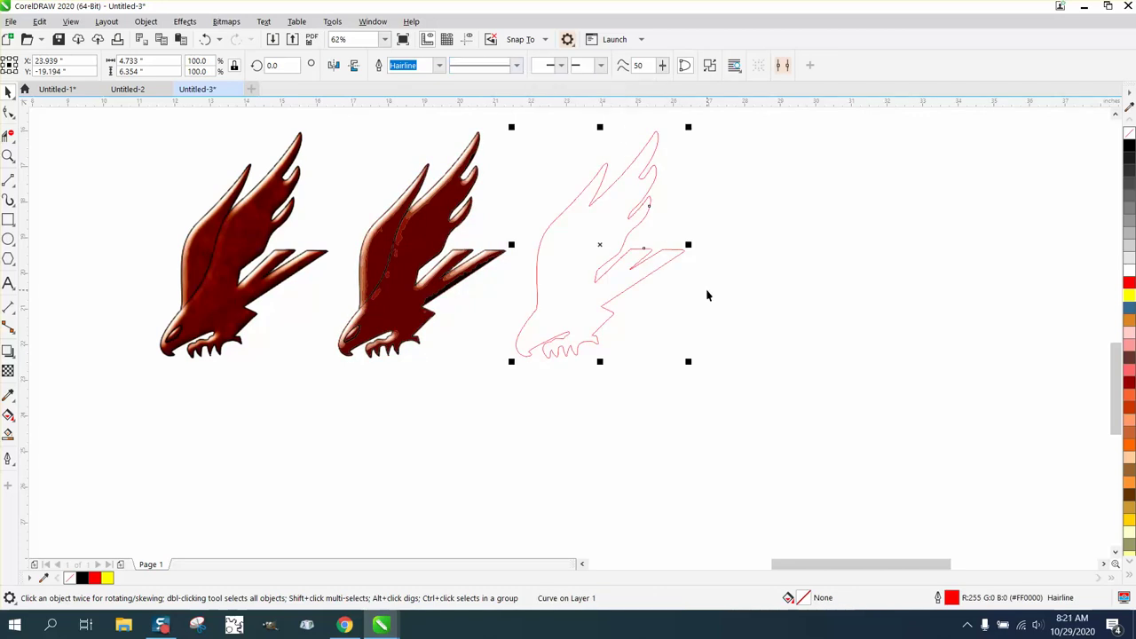
{"action": "key", "text": "Right"}
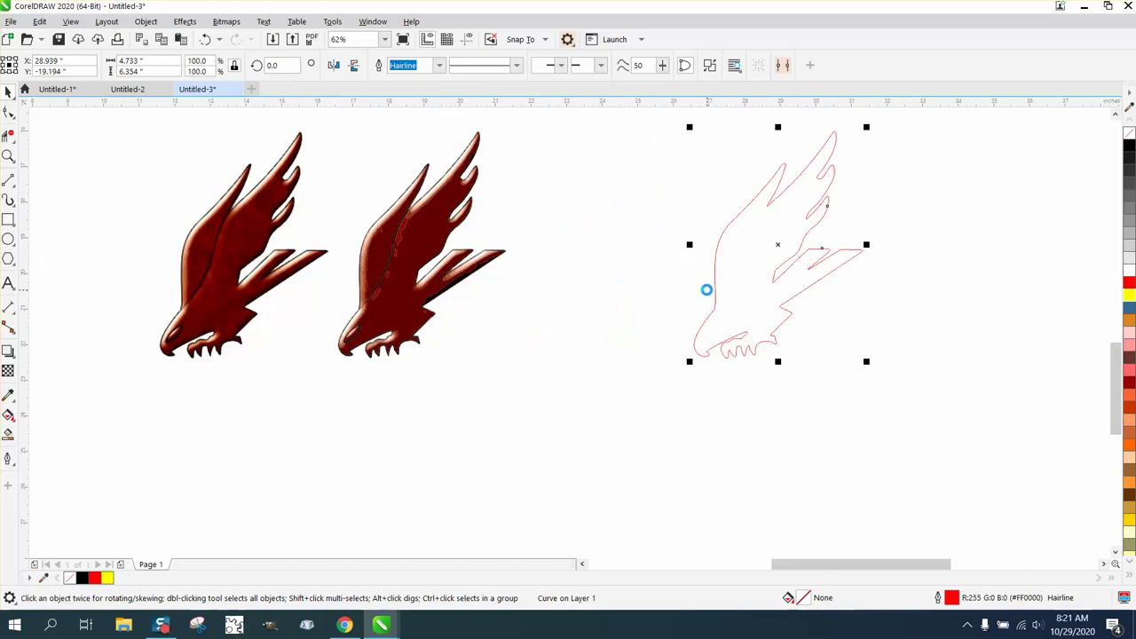
Step: Zoom in on the red outline's head and claws
{"action": "left_click", "coordinate": [631, 372]}
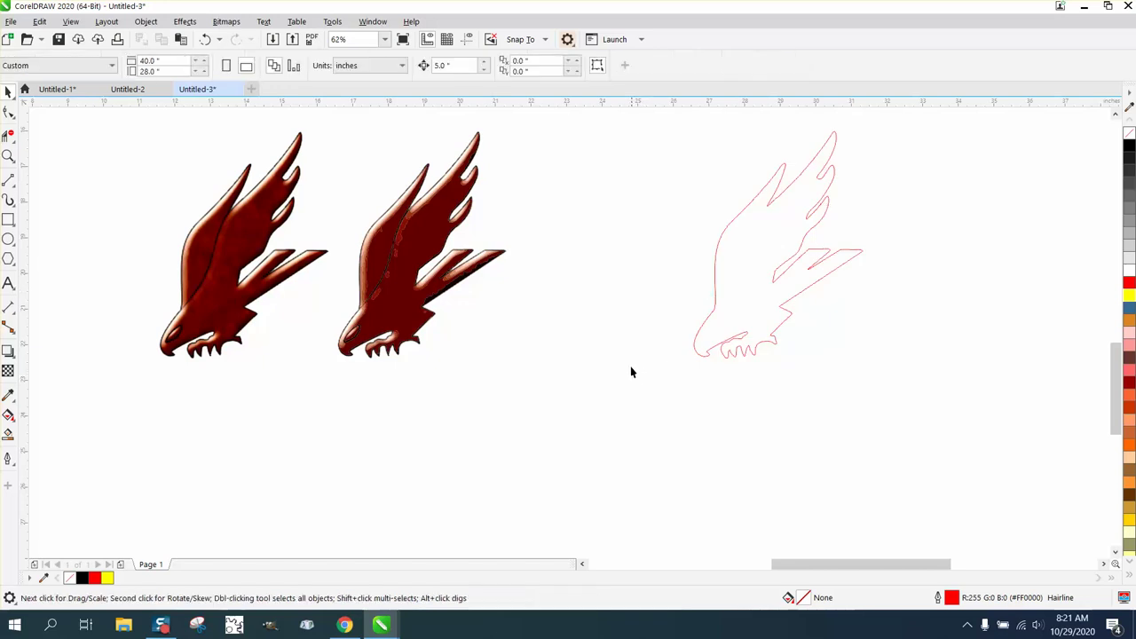
{"action": "left_click", "coordinate": [8, 155]}
{"action": "left_click_drag", "start_coordinate": [685, 309], "coordinate": [764, 355]}
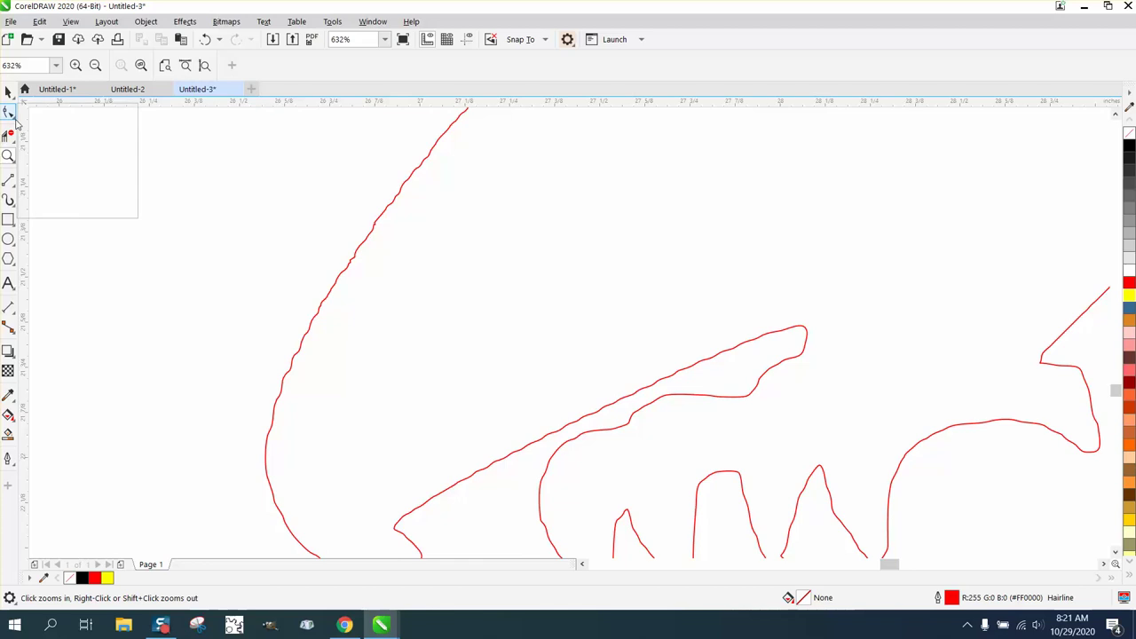
Step: Smooth a jagged edge of the red outline with the Smooth brush, leaving 864 nodes
{"action": "left_click", "coordinate": [12, 116]}
{"action": "left_click", "coordinate": [60, 139]}
{"action": "mouse_move", "coordinate": [310, 246]}
{"action": "left_mouse_down"}
{"action": "mouse_move", "coordinate": [347, 261]}
{"action": "mouse_move", "coordinate": [324, 294]}
{"action": "mouse_move", "coordinate": [367, 229]}
{"action": "mouse_move", "coordinate": [406, 218]}
{"action": "mouse_move", "coordinate": [278, 337]}
{"action": "mouse_move", "coordinate": [292, 489]}
{"action": "left_mouse_up"}
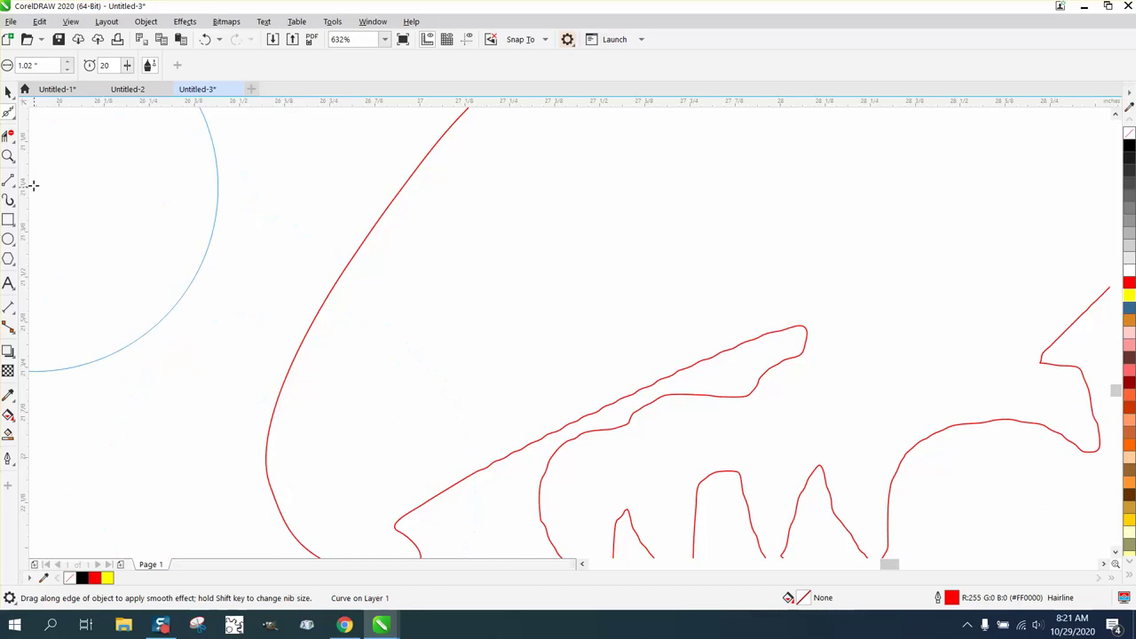
{"action": "left_click", "coordinate": [15, 119]}
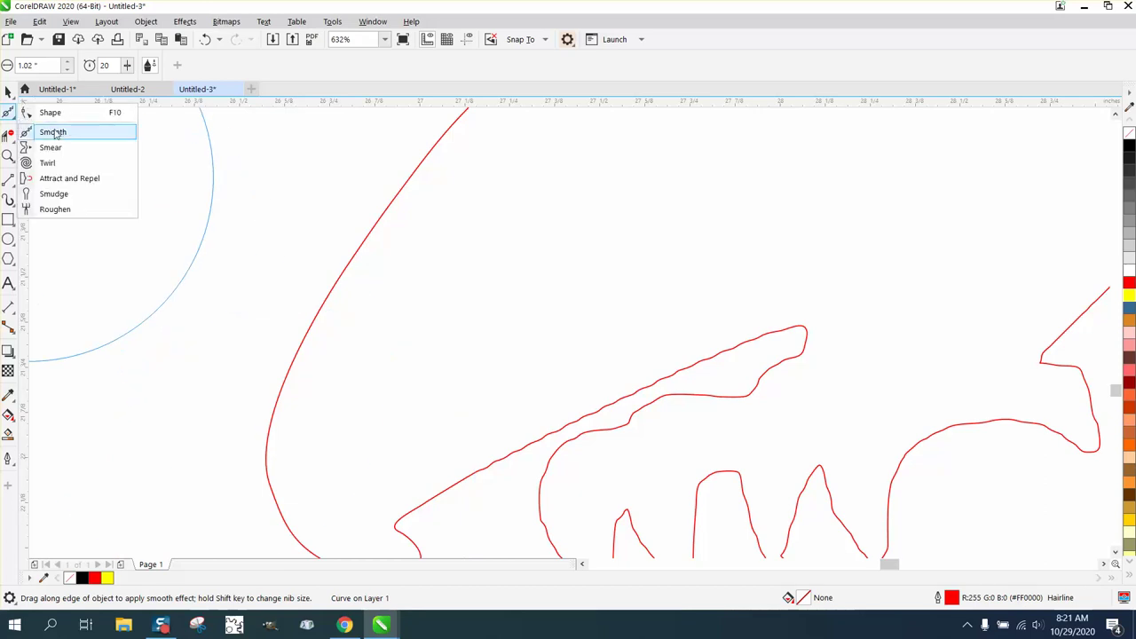
{"action": "left_click", "coordinate": [45, 112]}
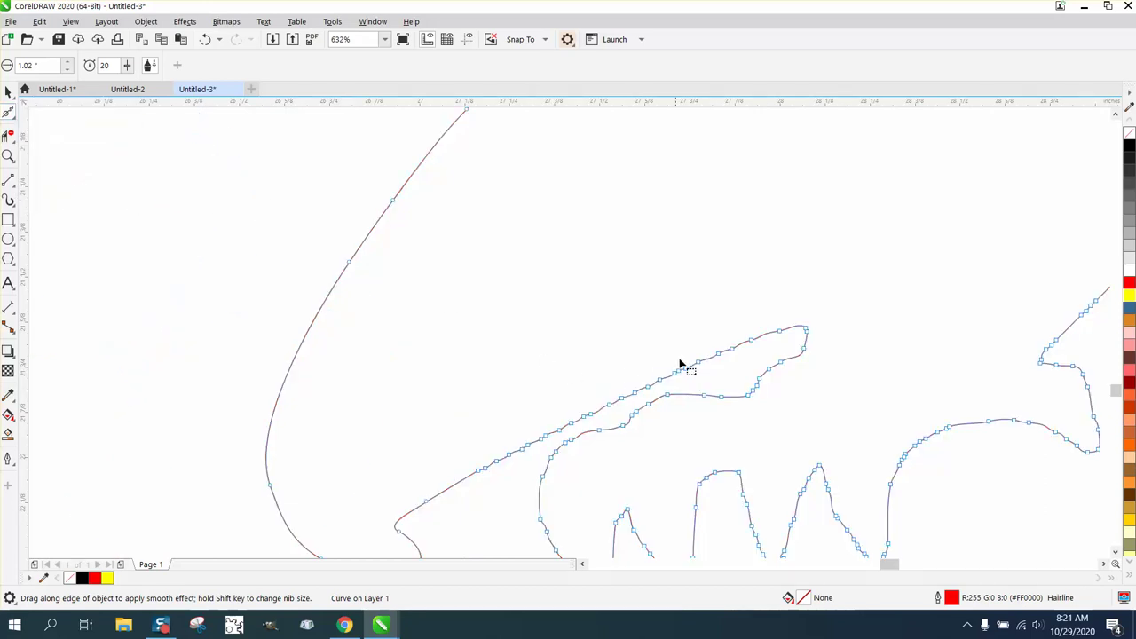
{"action": "scroll", "coordinate": [533, 364], "scroll_direction": "down", "scroll_amount": 5}
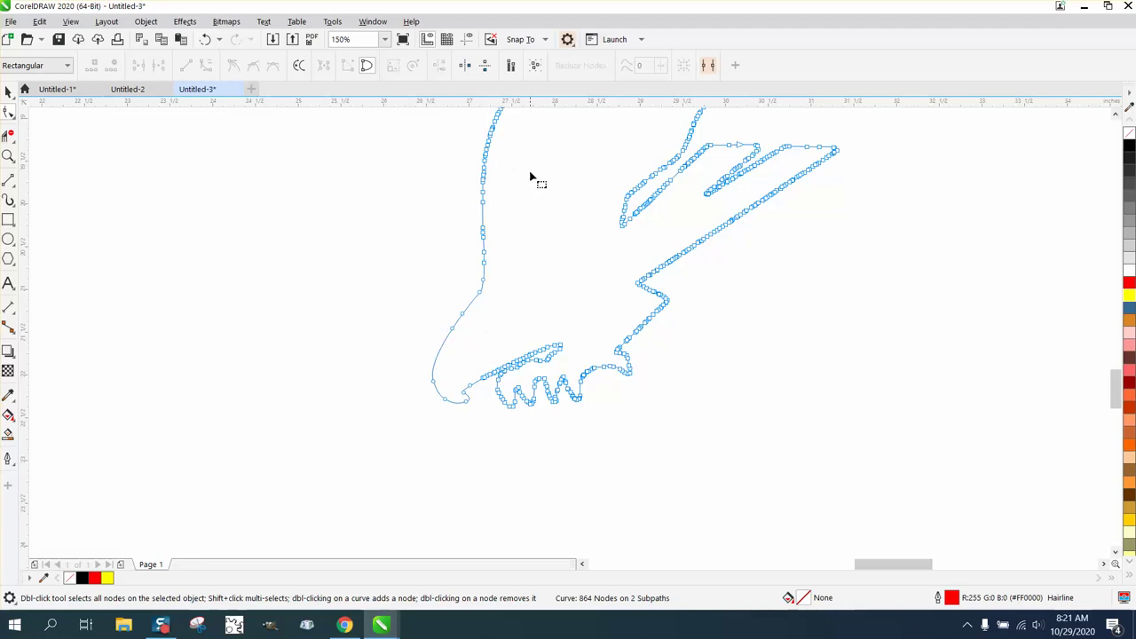
Step: Delete a stray node on the left edge and jagged node clusters near the wing
{"action": "left_click_drag", "start_coordinate": [521, 219], "coordinate": [440, 277]}
{"action": "left_click", "coordinate": [484, 282]}
{"action": "key", "text": "Delete"}
{"action": "left_click_drag", "start_coordinate": [783, 213], "coordinate": [652, 264]}
{"action": "key", "text": "Delete"}
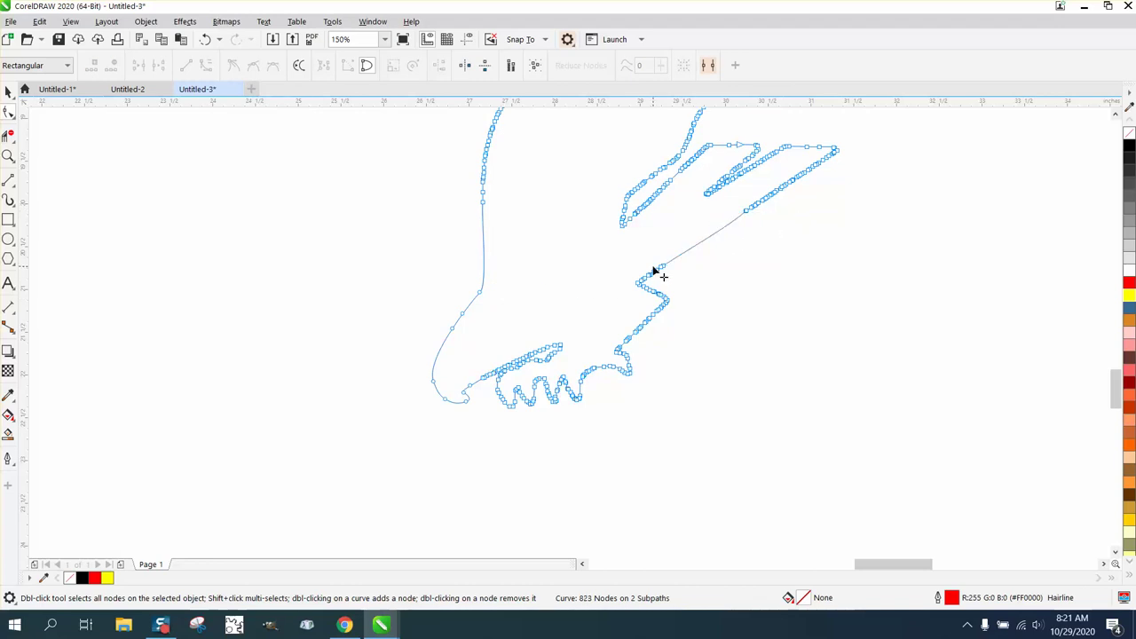
{"action": "left_click_drag", "start_coordinate": [751, 189], "coordinate": [794, 239]}
{"action": "key", "text": "Delete"}
Step: Zoom in on the wing tips and delete two clusters of stray nodes along the upper segment
{"action": "left_click", "coordinate": [11, 158]}
{"action": "left_click", "coordinate": [44, 157]}
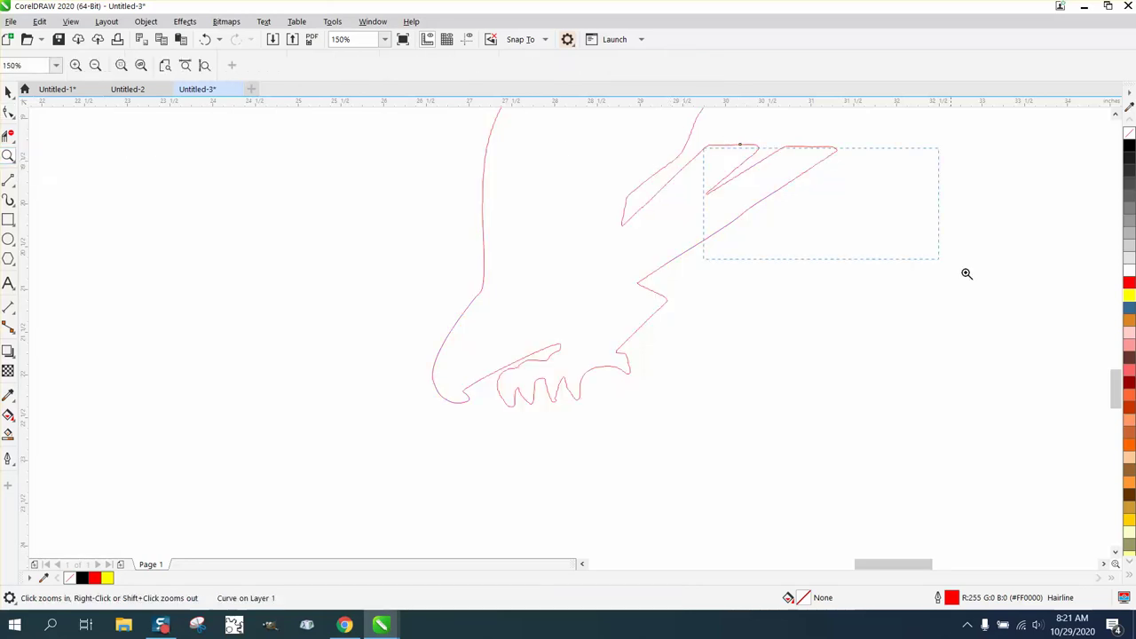
{"action": "left_click_drag", "start_coordinate": [1029, 307], "coordinate": [1029, 307]}
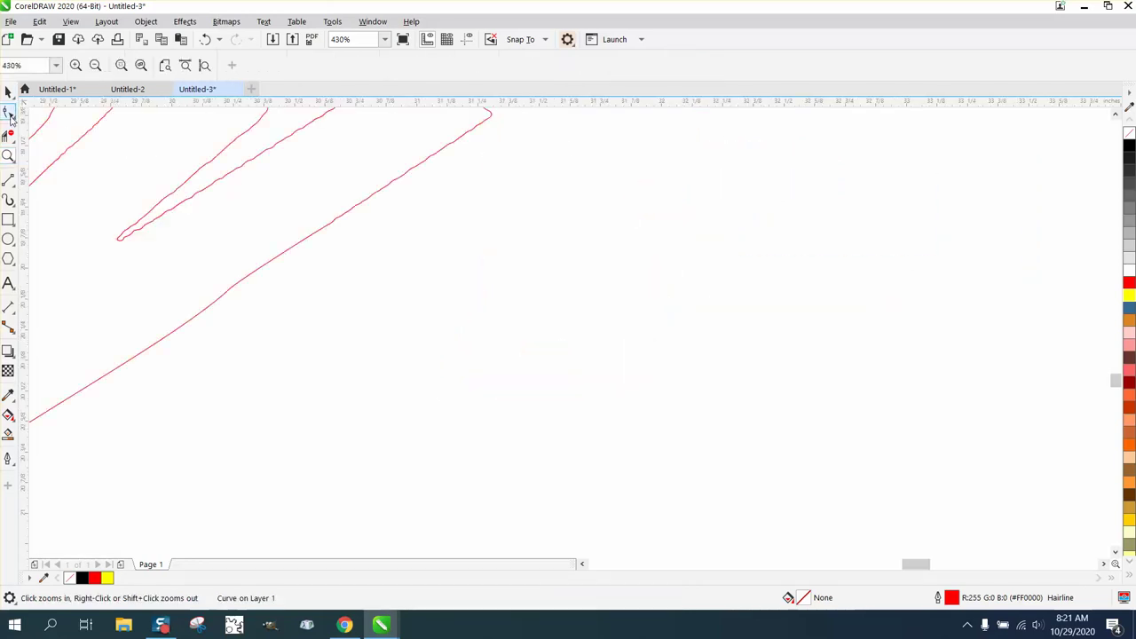
{"action": "left_click", "coordinate": [12, 101]}
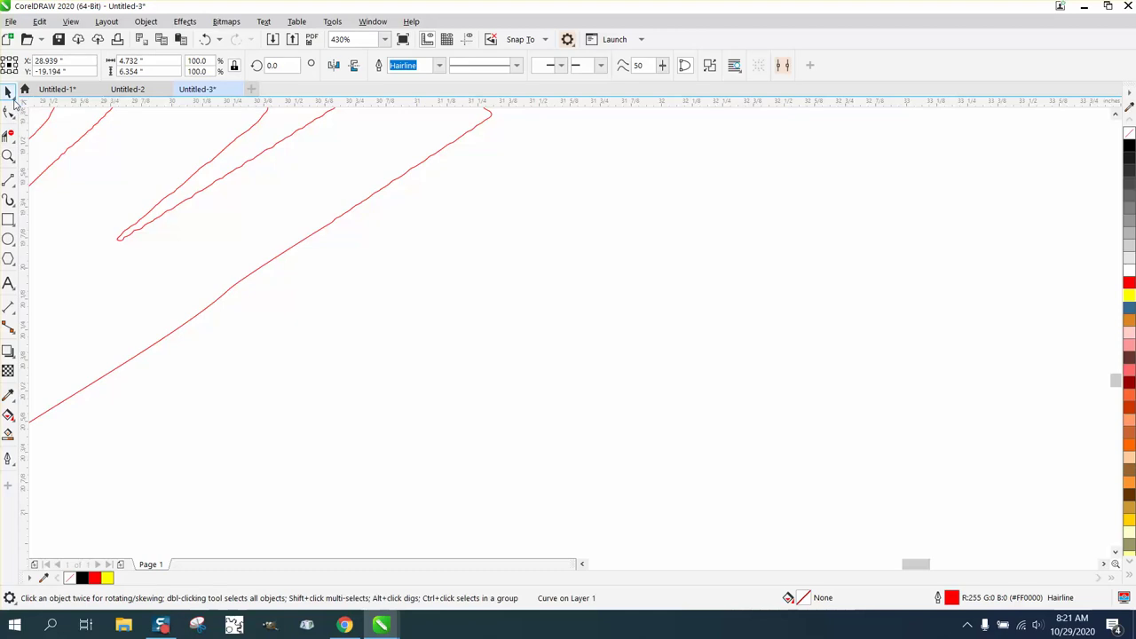
{"action": "left_click", "coordinate": [14, 98]}
{"action": "left_click", "coordinate": [35, 108]}
{"action": "left_click", "coordinate": [9, 114]}
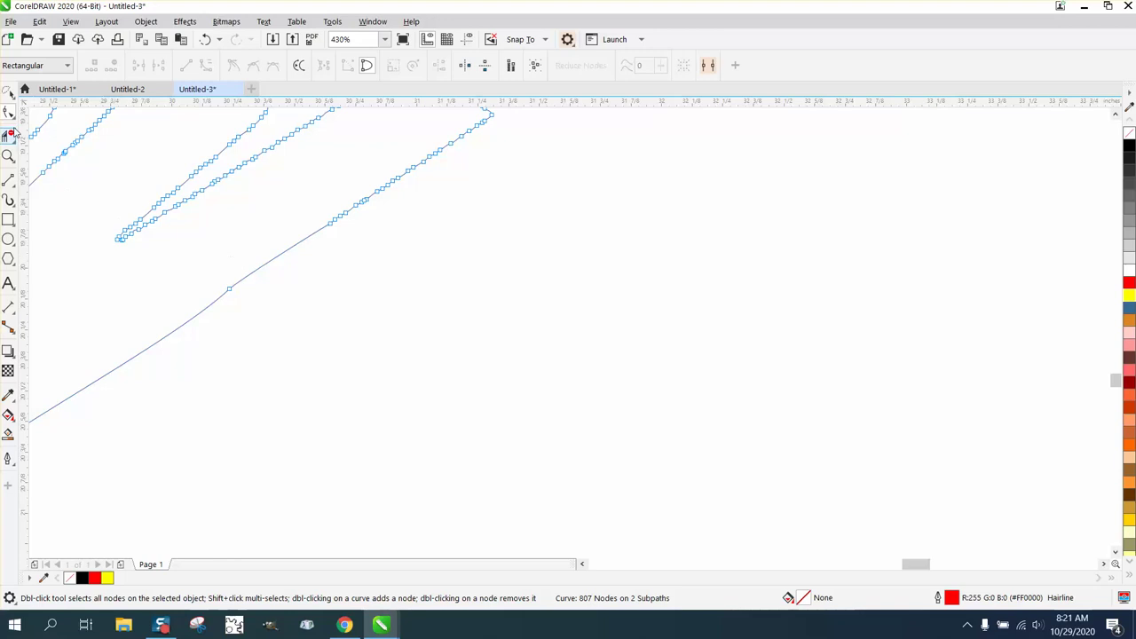
{"action": "left_click_drag", "start_coordinate": [293, 202], "coordinate": [403, 233]}
{"action": "left_click_drag", "start_coordinate": [329, 183], "coordinate": [390, 238]}
{"action": "key", "text": "Delete"}
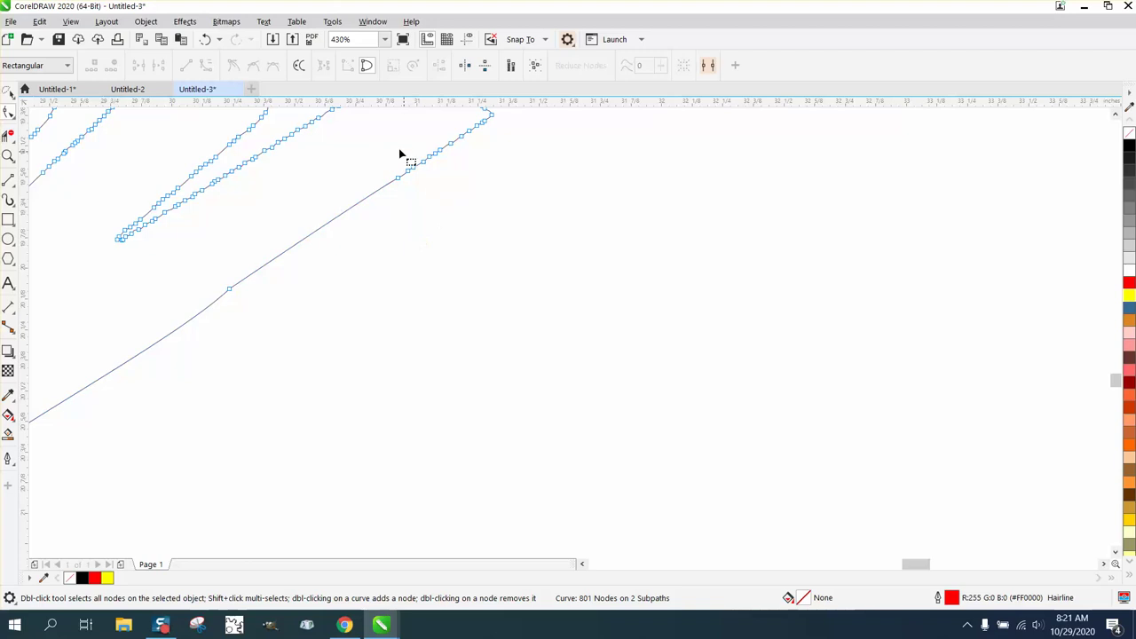
{"action": "left_click_drag", "start_coordinate": [393, 146], "coordinate": [448, 180]}
{"action": "key", "text": "Delete"}
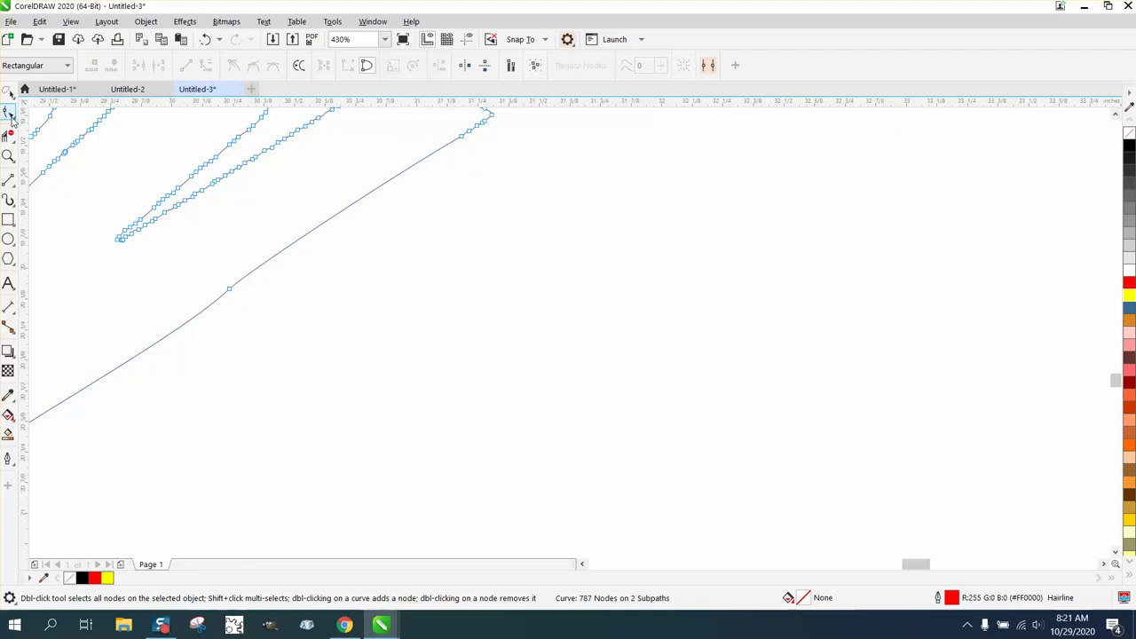
Step: Delete the node cluster at the curve's end and the extra nodes on the long segment
{"action": "left_click", "coordinate": [11, 117]}
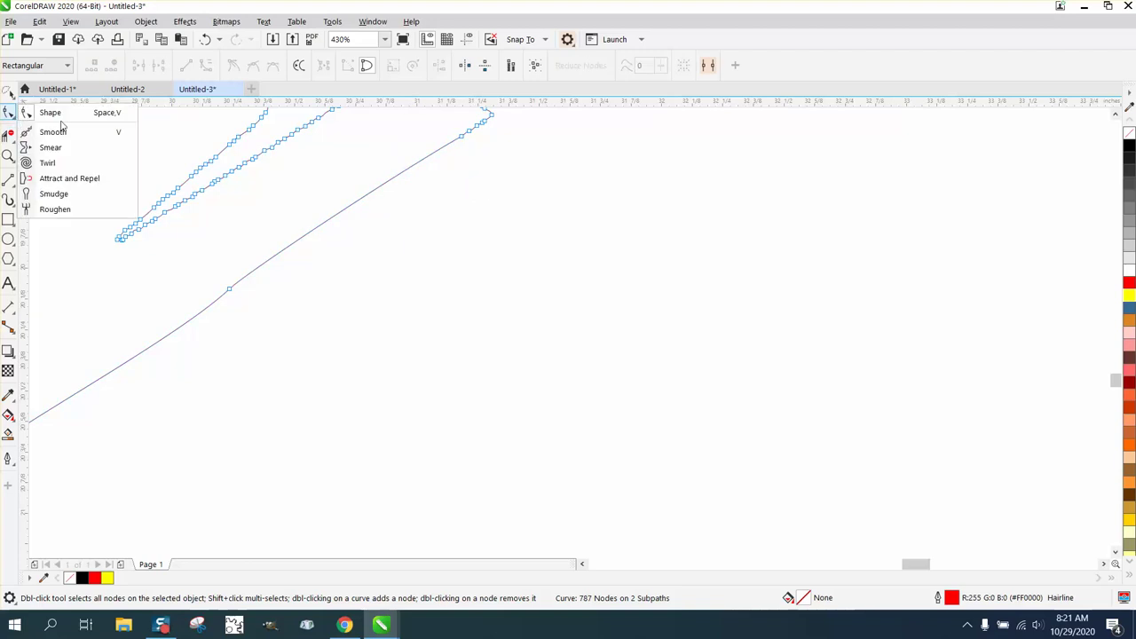
{"action": "scroll", "coordinate": [441, 253], "scroll_direction": "down", "scroll_amount": 3}
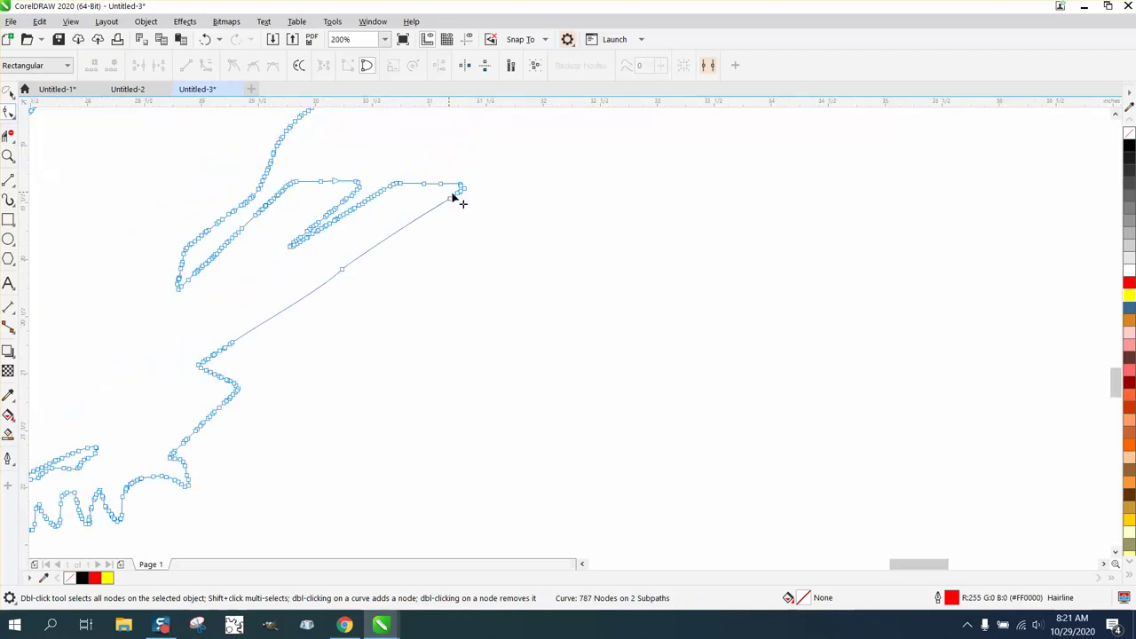
{"action": "left_click_drag", "start_coordinate": [440, 191], "coordinate": [477, 216]}
{"action": "key", "text": "Delete"}
{"action": "left_click_drag", "start_coordinate": [340, 258], "coordinate": [357, 281]}
{"action": "key", "text": "Delete"}
{"action": "left_click_drag", "start_coordinate": [205, 338], "coordinate": [259, 371]}
{"action": "key", "text": "Delete"}
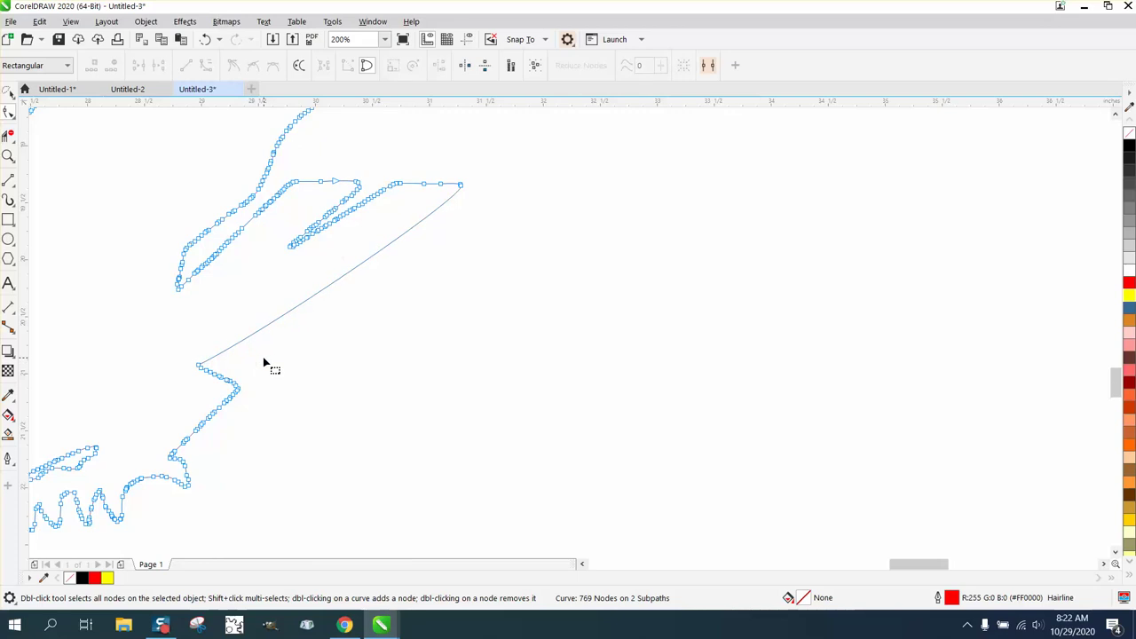
Step: Convert the long wing segment into one straight line with To Line
{"action": "left_click", "coordinate": [461, 189]}
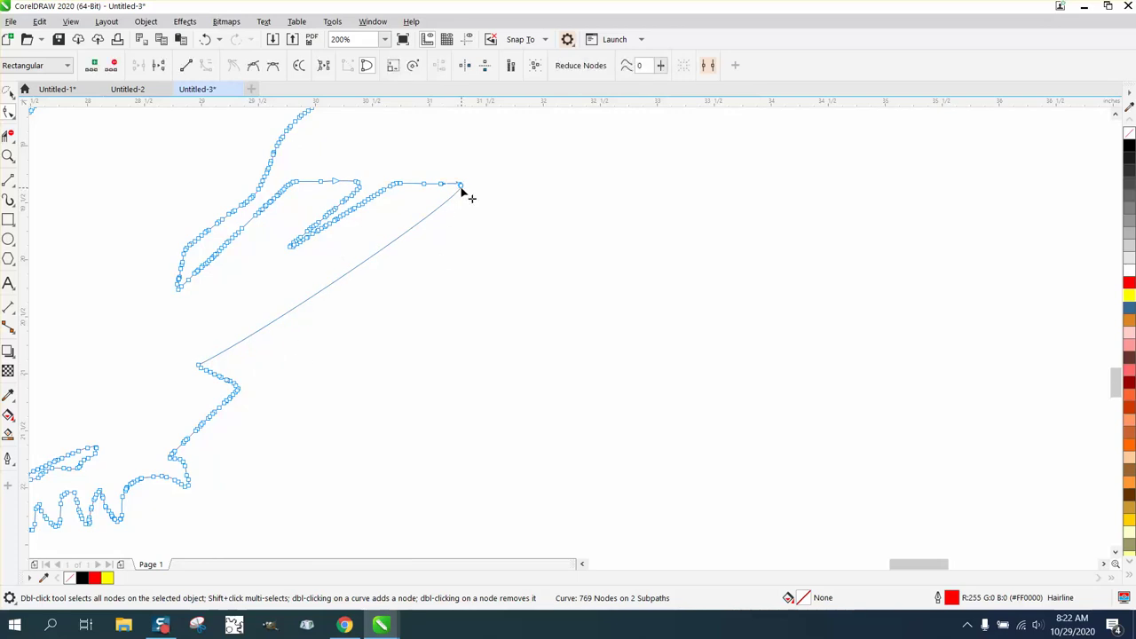
{"action": "right_click", "coordinate": [200, 366]}
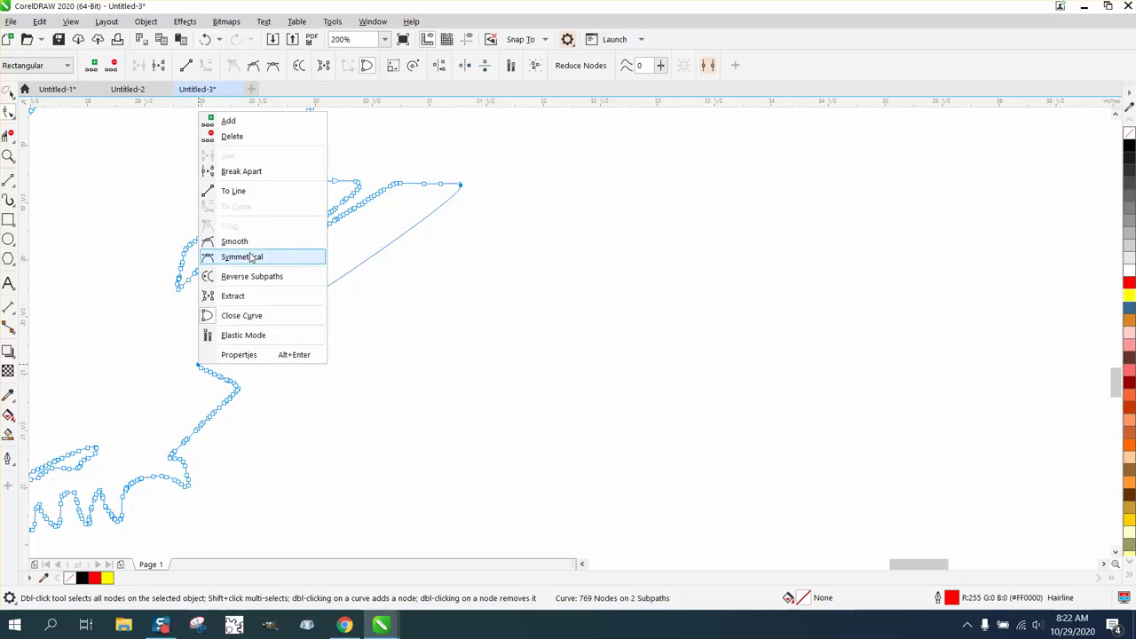
{"action": "left_click", "coordinate": [243, 193]}
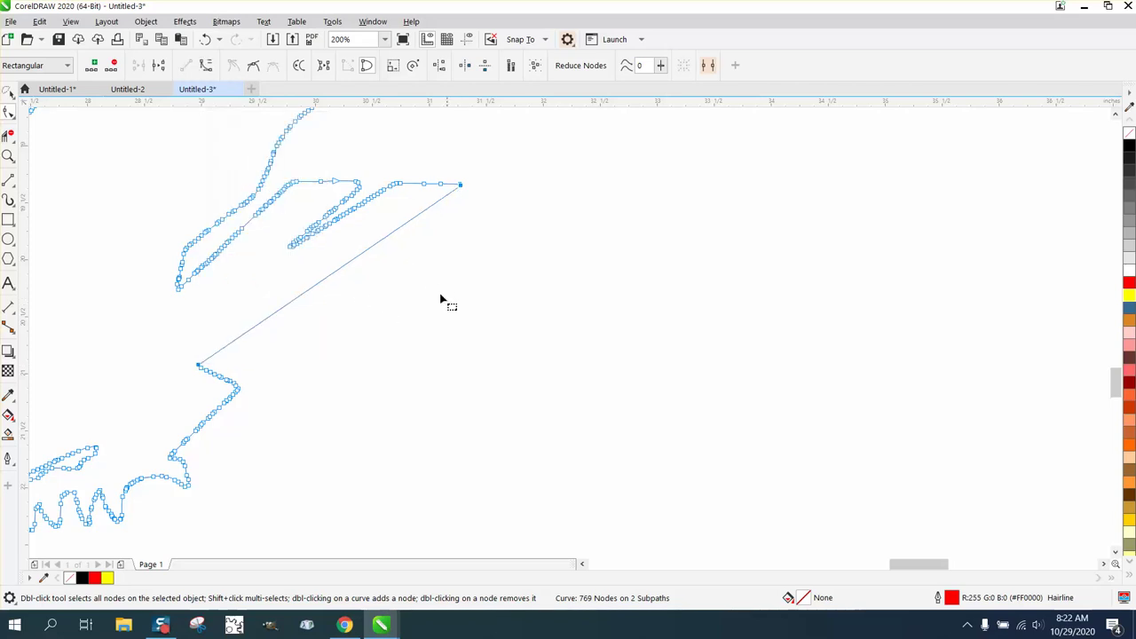
{"action": "scroll", "coordinate": [441, 319], "scroll_direction": "down", "scroll_amount": 4}
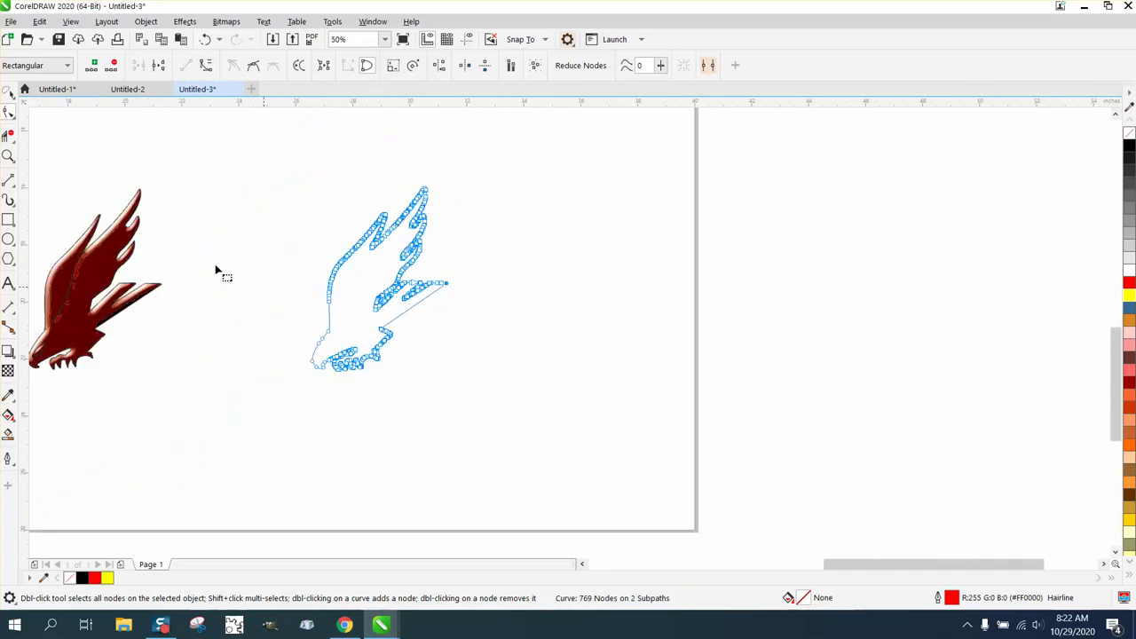
{"action": "left_click", "coordinate": [13, 99]}
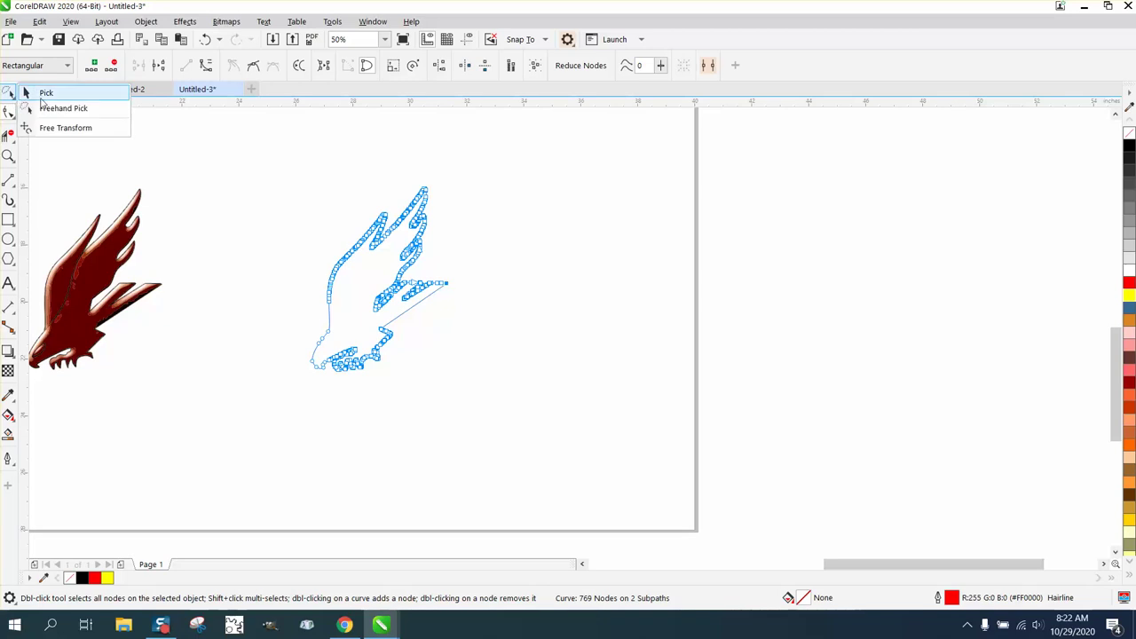
{"action": "left_click", "coordinate": [41, 92]}
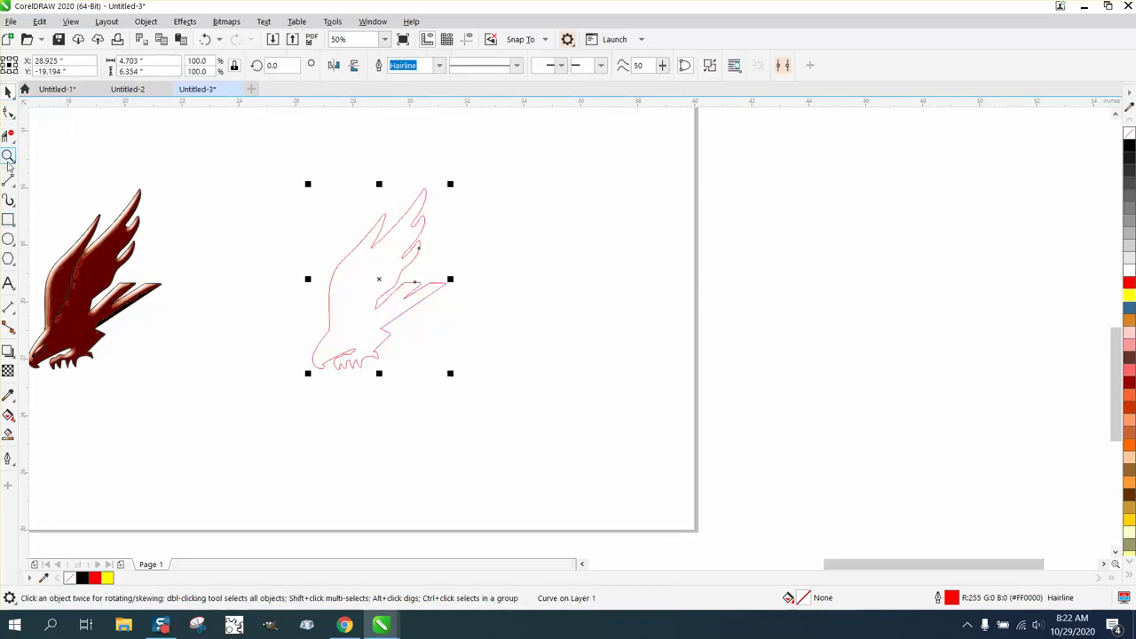
Step: Zoom in on the bird bitmap's head and move the traced eye shape off the bitmap
{"action": "left_click", "coordinate": [8, 156]}
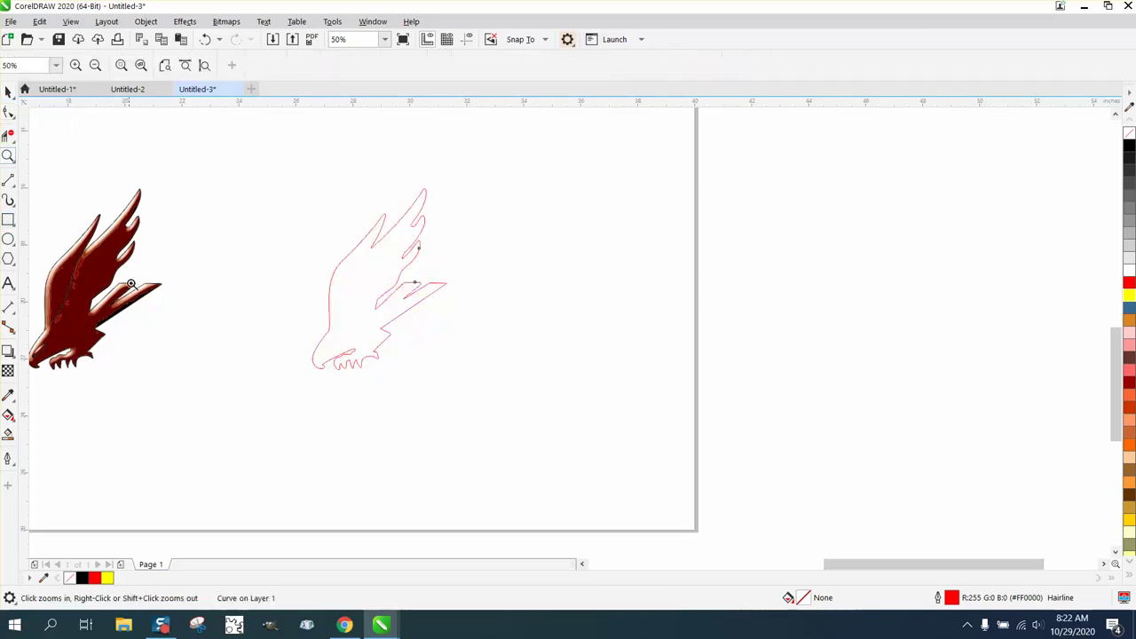
{"action": "right_click", "coordinate": [149, 345]}
{"action": "left_click_drag", "start_coordinate": [91, 339], "coordinate": [135, 351]}
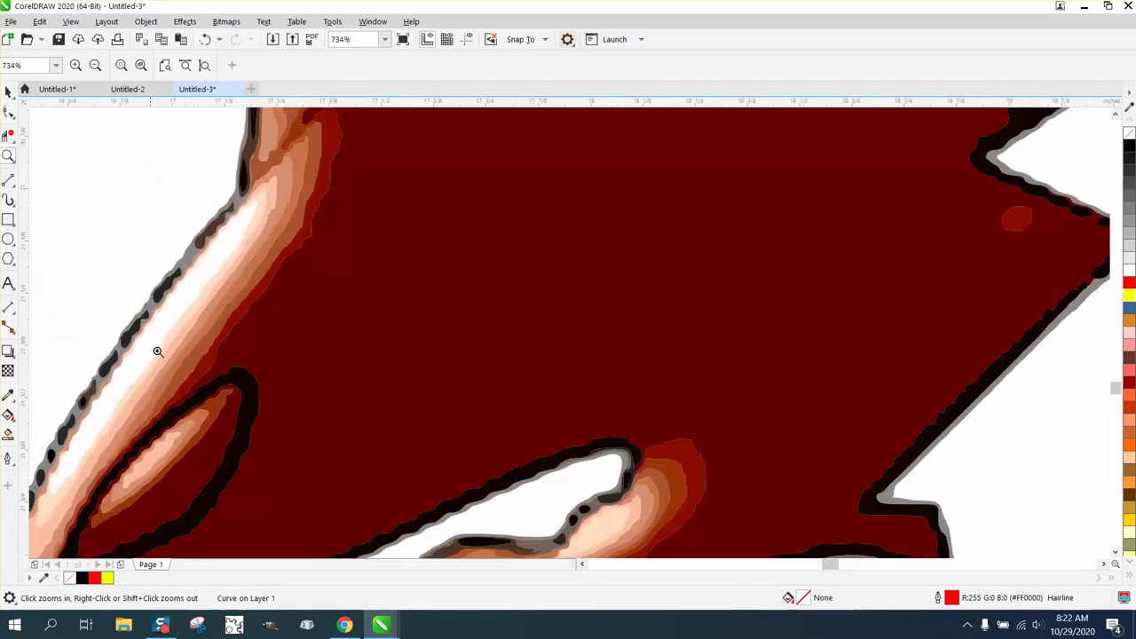
{"action": "scroll", "coordinate": [215, 368], "scroll_direction": "down", "scroll_amount": 2}
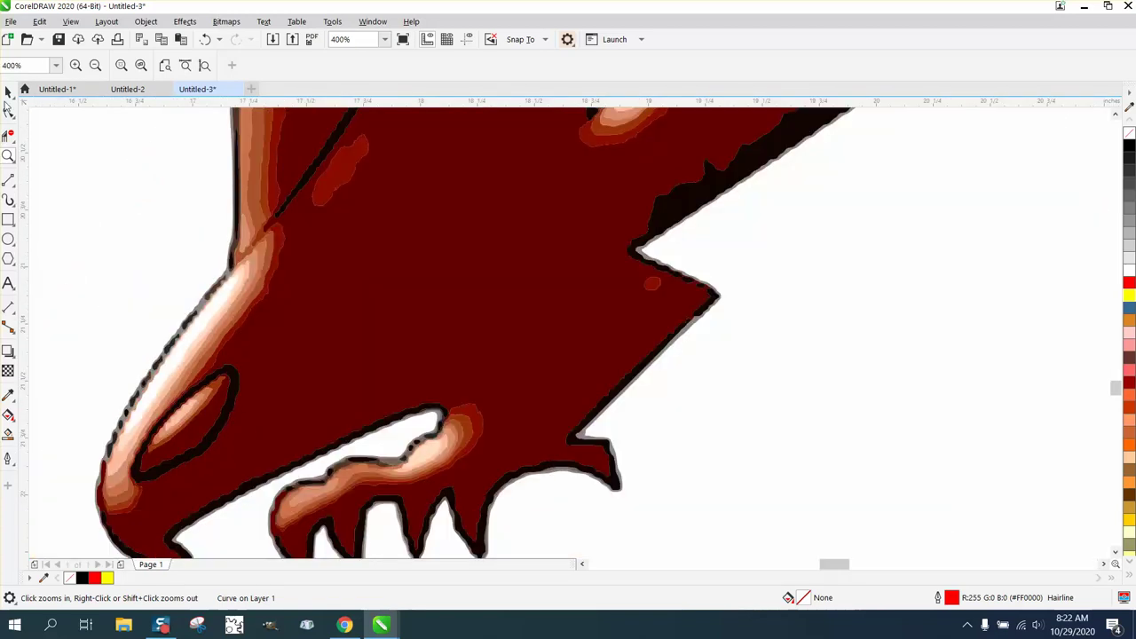
{"action": "left_click", "coordinate": [7, 93]}
{"action": "left_click", "coordinate": [236, 378]}
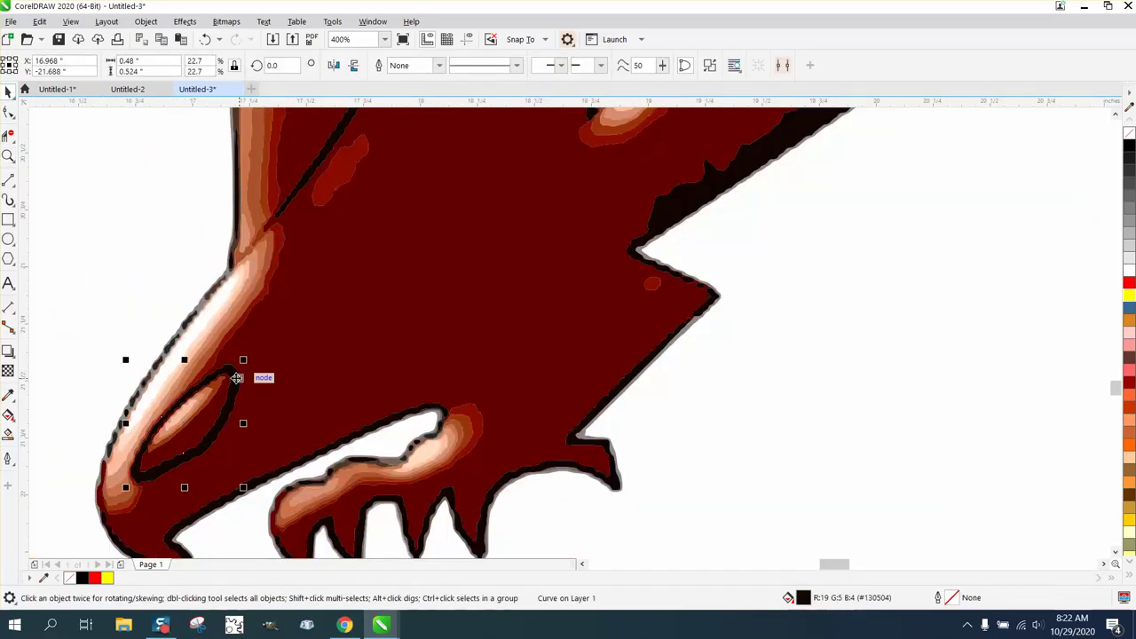
{"action": "key", "text": "p"}
{"action": "scroll", "coordinate": [151, 324], "scroll_direction": "down", "scroll_amount": 3}
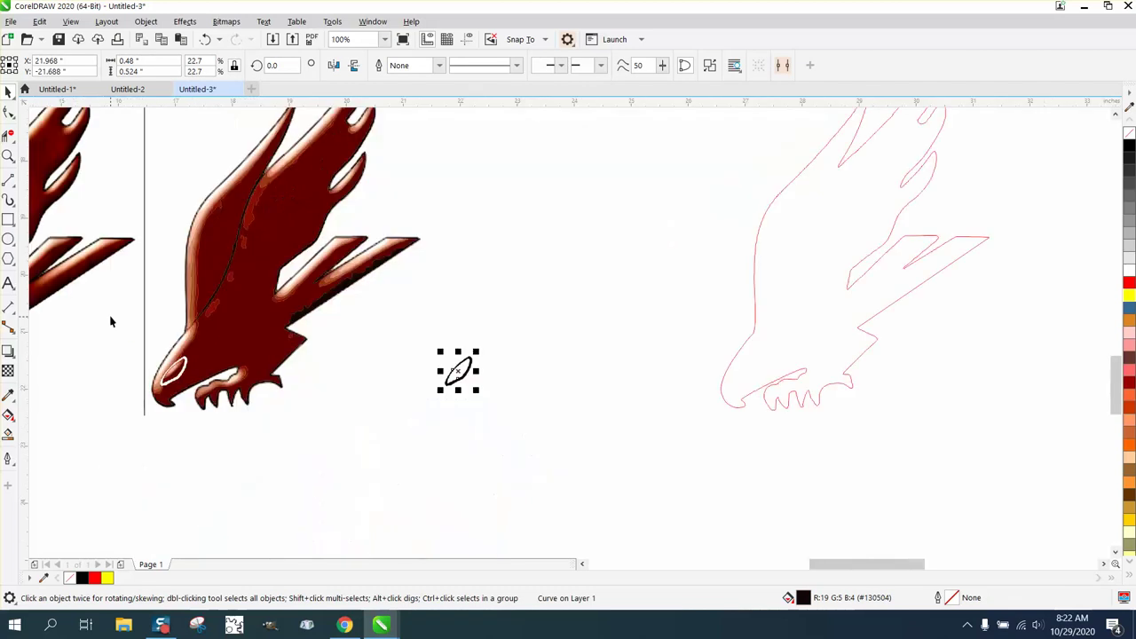
Step: Zoom in closely on the eye shape and select all of its nodes
{"action": "left_click", "coordinate": [8, 156]}
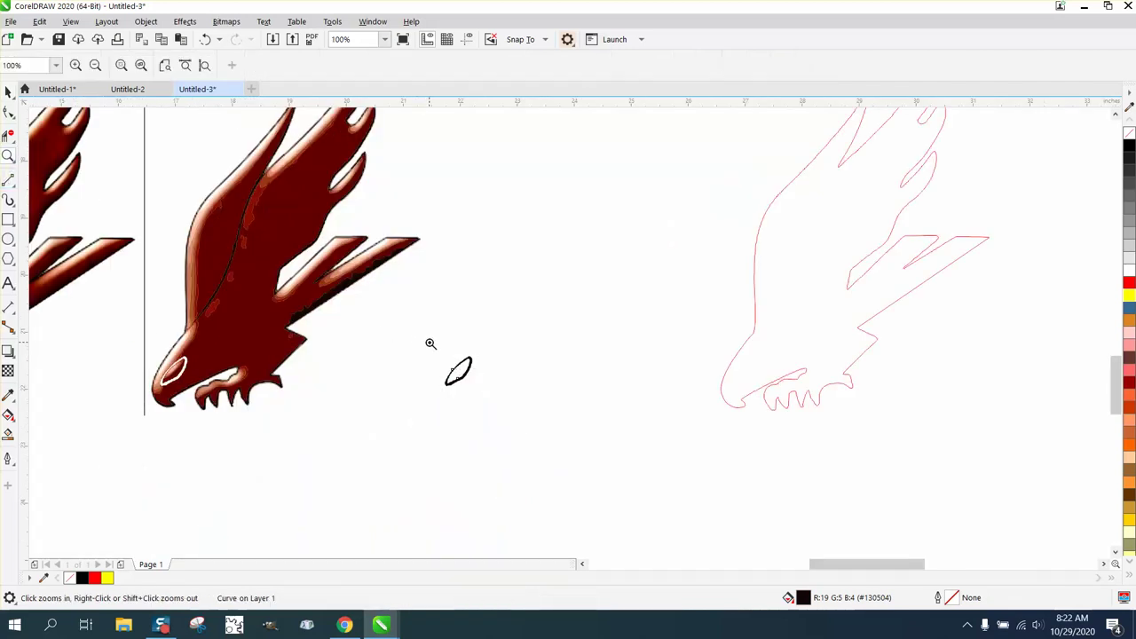
{"action": "left_click_drag", "start_coordinate": [431, 355], "coordinate": [515, 399]}
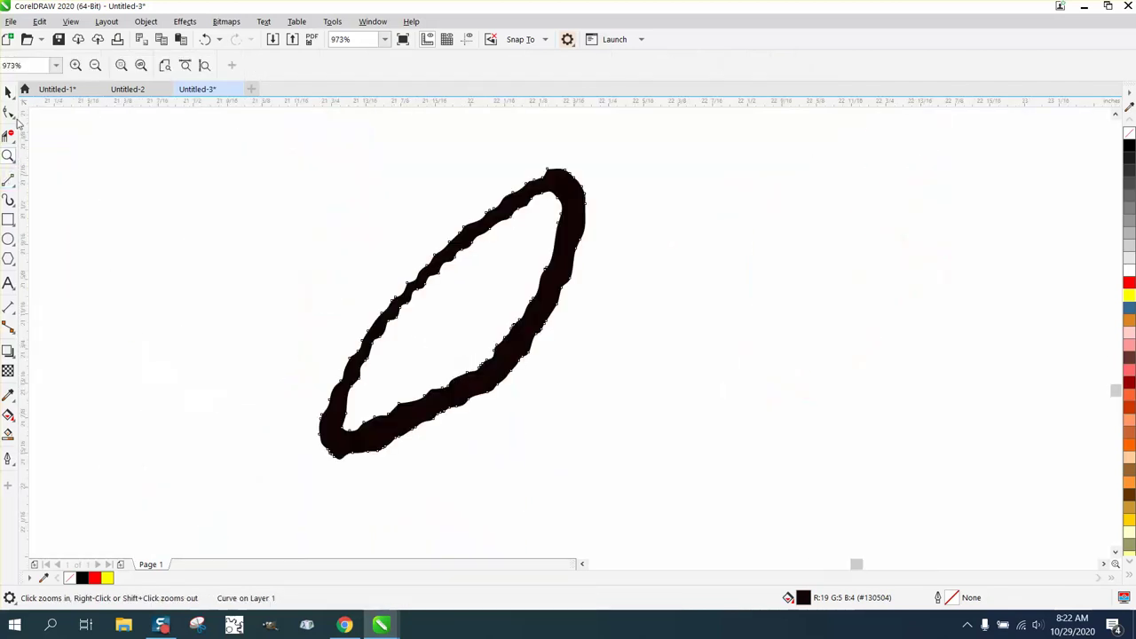
{"action": "left_click", "coordinate": [14, 119]}
{"action": "left_click", "coordinate": [51, 113]}
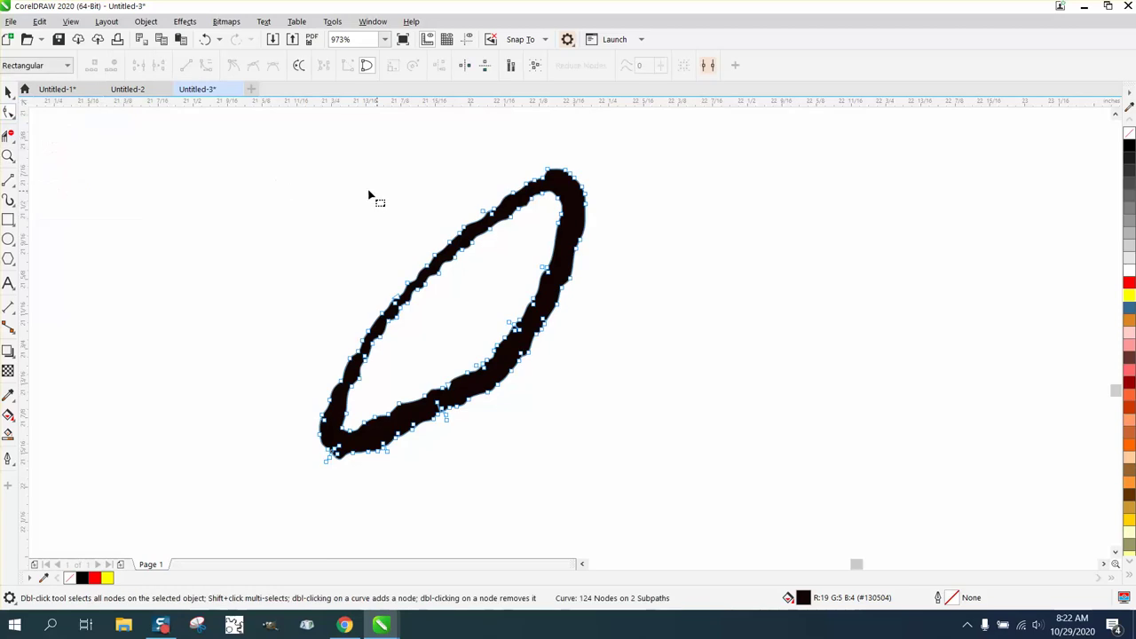
{"action": "left_click_drag", "start_coordinate": [257, 147], "coordinate": [655, 509]}
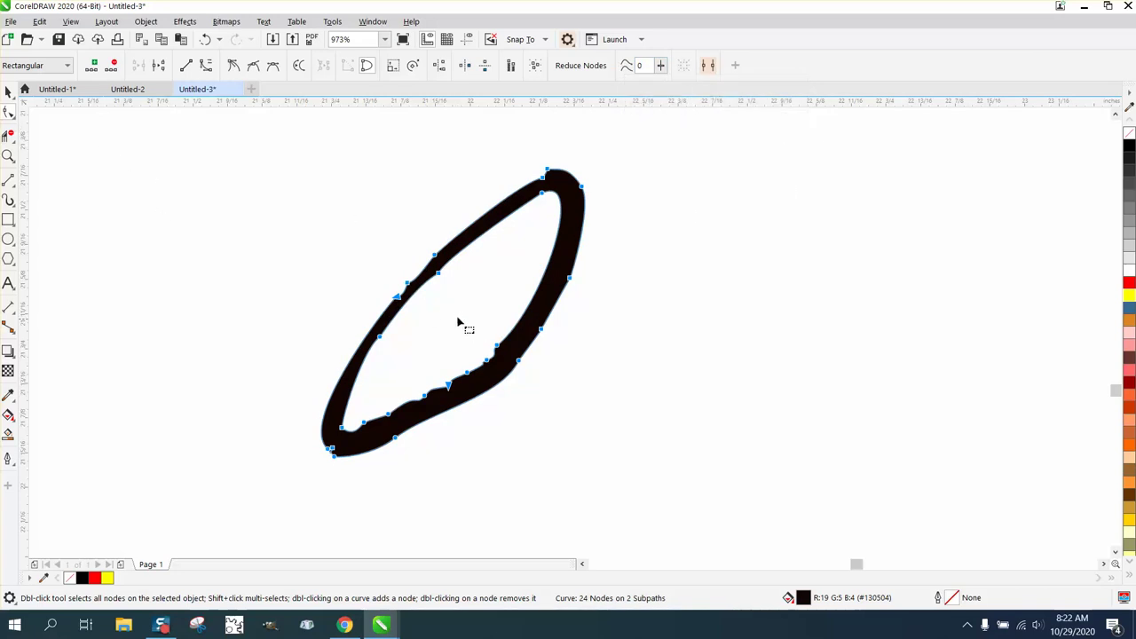
Step: Smooth the eye's bumpy inner edge with a 0.5-inch Smooth brush
{"action": "left_click", "coordinate": [13, 119]}
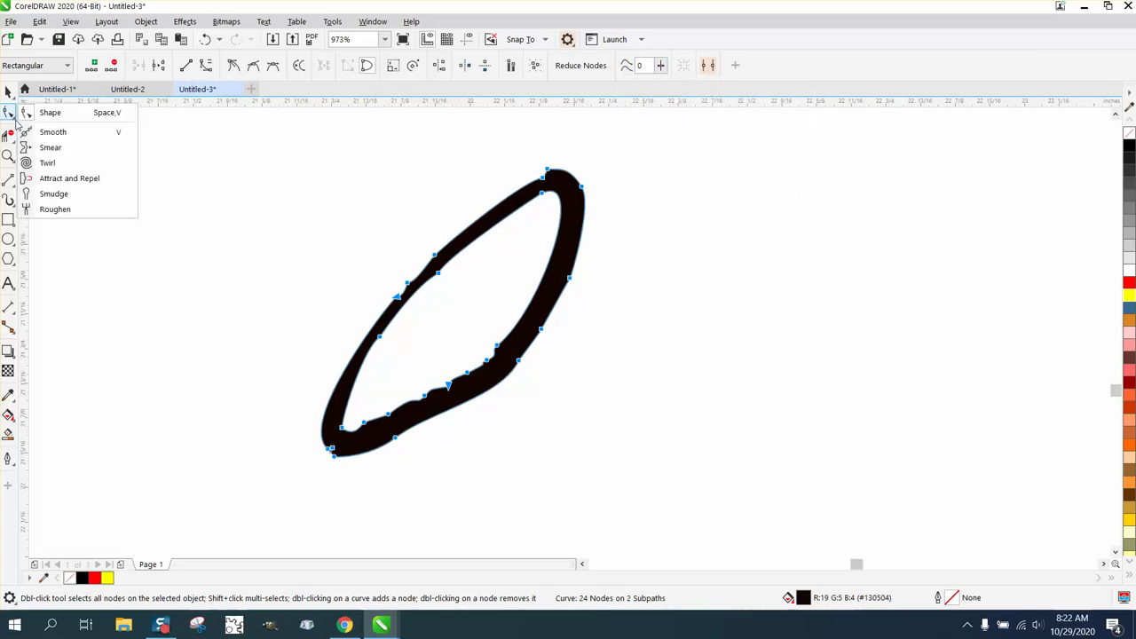
{"action": "left_click", "coordinate": [54, 130]}
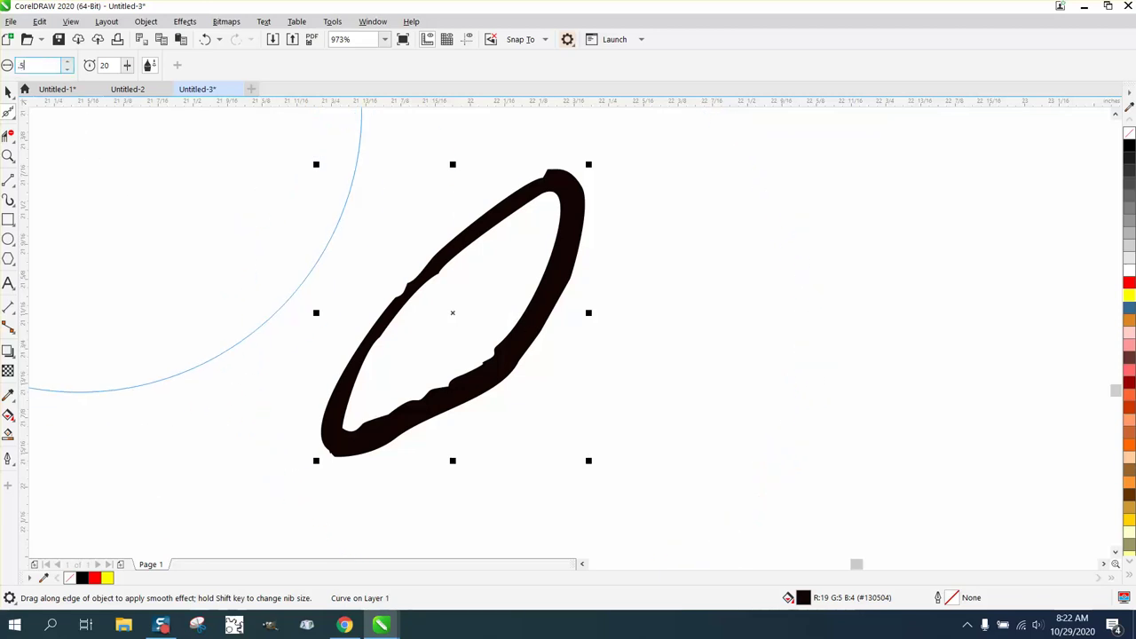
{"action": "key", "text": "Return"}
{"action": "mouse_move", "coordinate": [444, 275]}
{"action": "left_mouse_down"}
{"action": "mouse_move", "coordinate": [443, 254]}
{"action": "mouse_move", "coordinate": [409, 265]}
{"action": "mouse_move", "coordinate": [464, 363]}
{"action": "mouse_move", "coordinate": [506, 355]}
{"action": "mouse_move", "coordinate": [560, 241]}
{"action": "mouse_move", "coordinate": [548, 188]}
{"action": "mouse_move", "coordinate": [461, 397]}
{"action": "mouse_move", "coordinate": [374, 426]}
{"action": "left_mouse_up"}
{"action": "scroll", "coordinate": [181, 329], "scroll_direction": "down", "scroll_amount": 5}
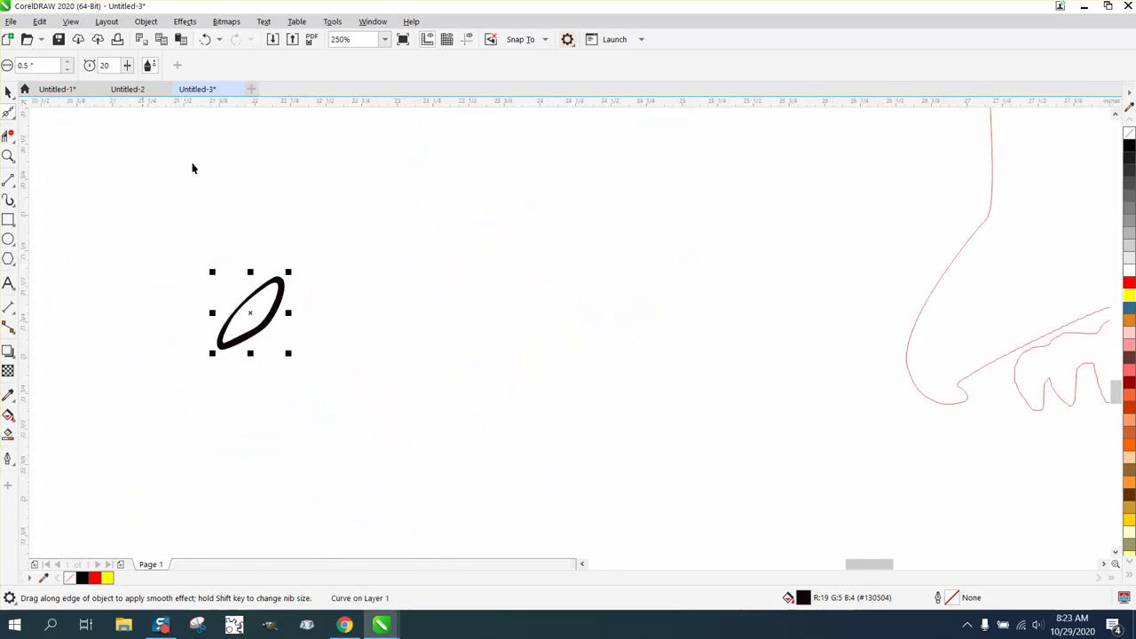
Step: Try shifting the eye shape onto the red outline, then undo the move
{"action": "left_click", "coordinate": [8, 90]}
{"action": "scroll", "coordinate": [524, 339], "scroll_direction": "down", "scroll_amount": 3}
{"action": "key", "text": "shift+Right"}
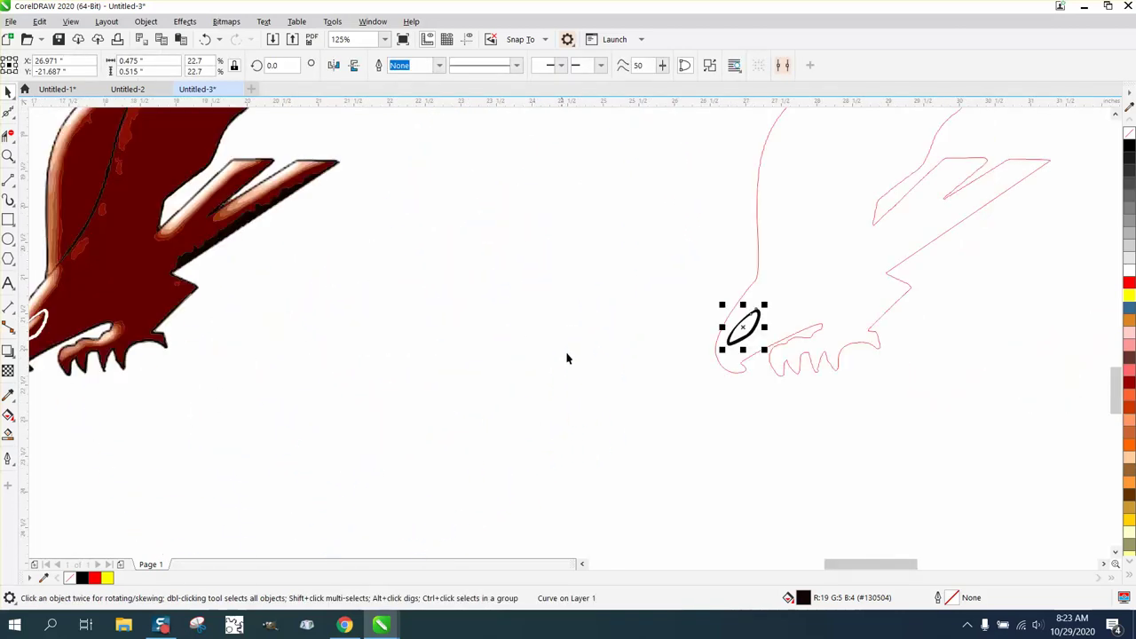
{"action": "key", "text": "ctrl+z"}
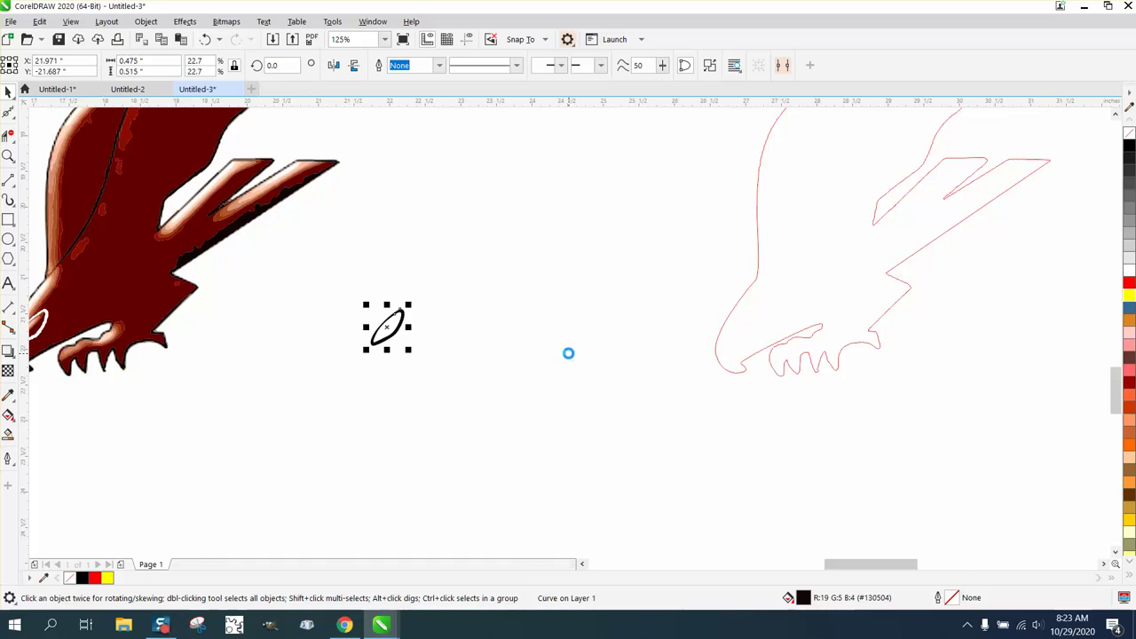
Step: Smart Fill the eye ring, drag the new shape into the red outline's head, and make it unfilled with a black outline
{"action": "left_click", "coordinate": [8, 434]}
{"action": "left_click", "coordinate": [387, 330]}
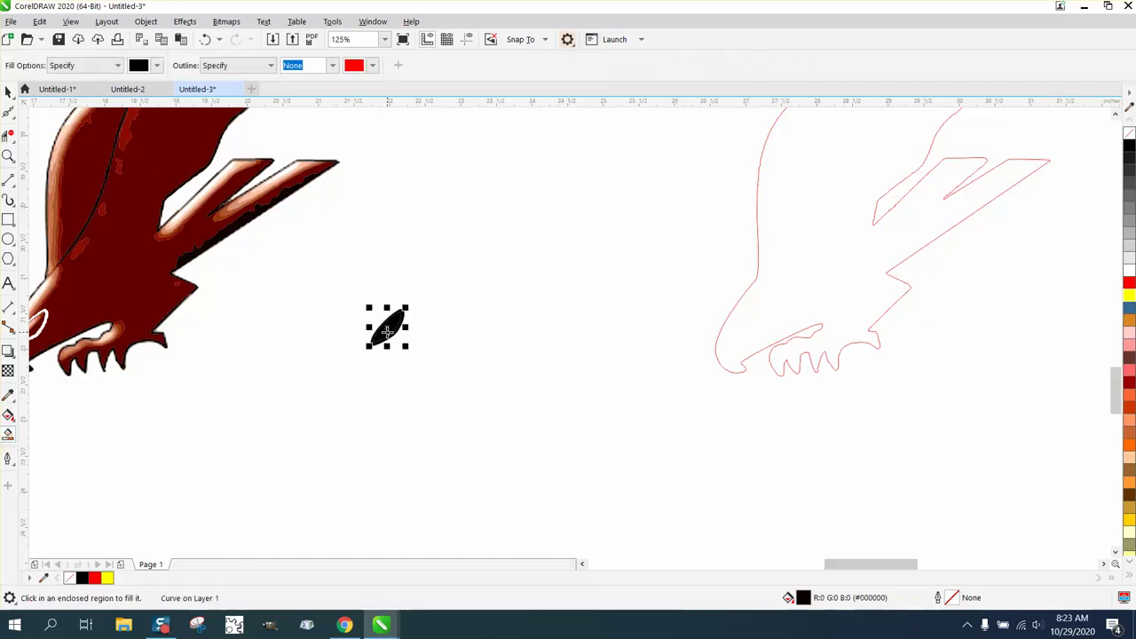
{"action": "left_click_drag", "start_coordinate": [387, 332], "coordinate": [743, 332]}
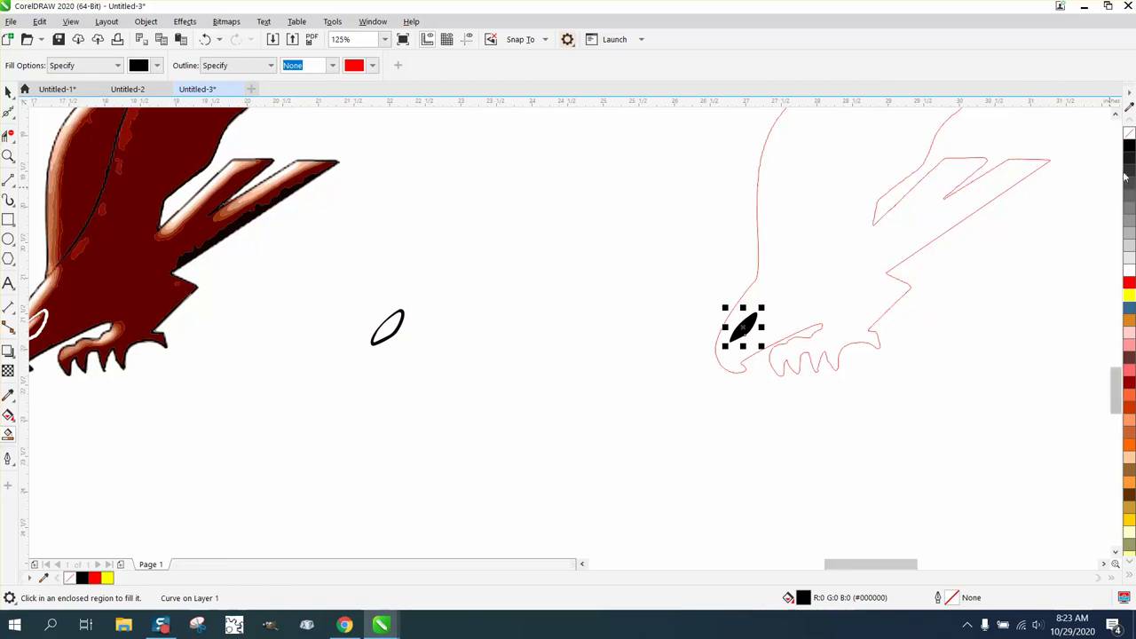
{"action": "left_click", "coordinate": [1130, 133]}
{"action": "right_click", "coordinate": [1129, 145]}
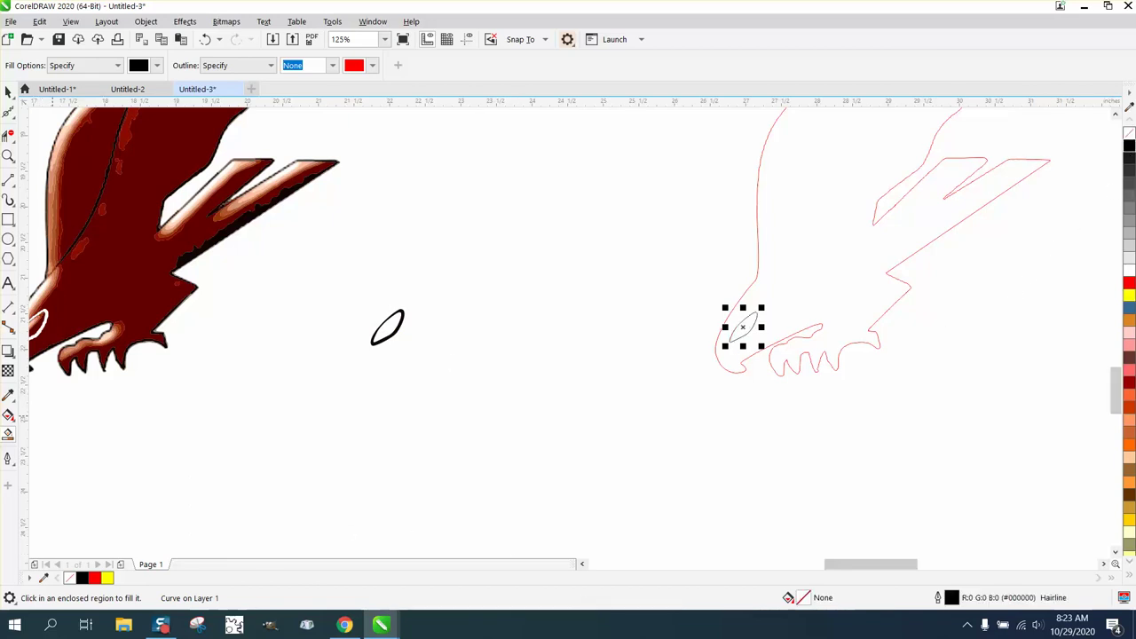
Step: Zoom in to check the eye in the bird outline's head, then zoom back out
{"action": "left_click", "coordinate": [7, 155]}
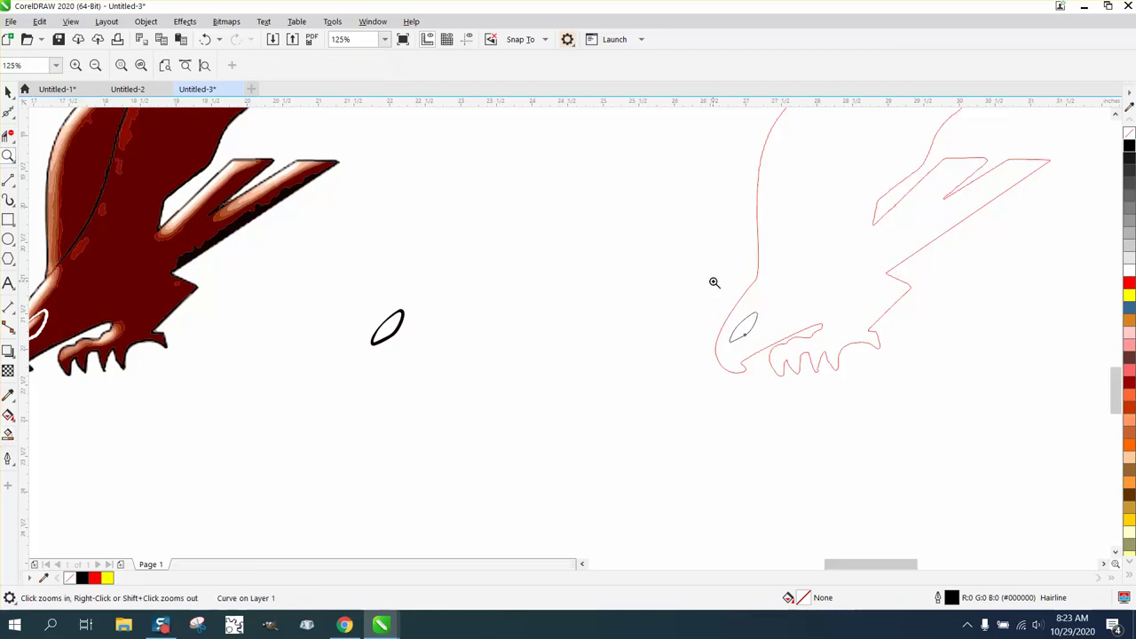
{"action": "left_click_drag", "start_coordinate": [752, 324], "coordinate": [872, 404]}
{"action": "right_click", "coordinate": [432, 297]}
{"action": "right_click", "coordinate": [433, 298]}
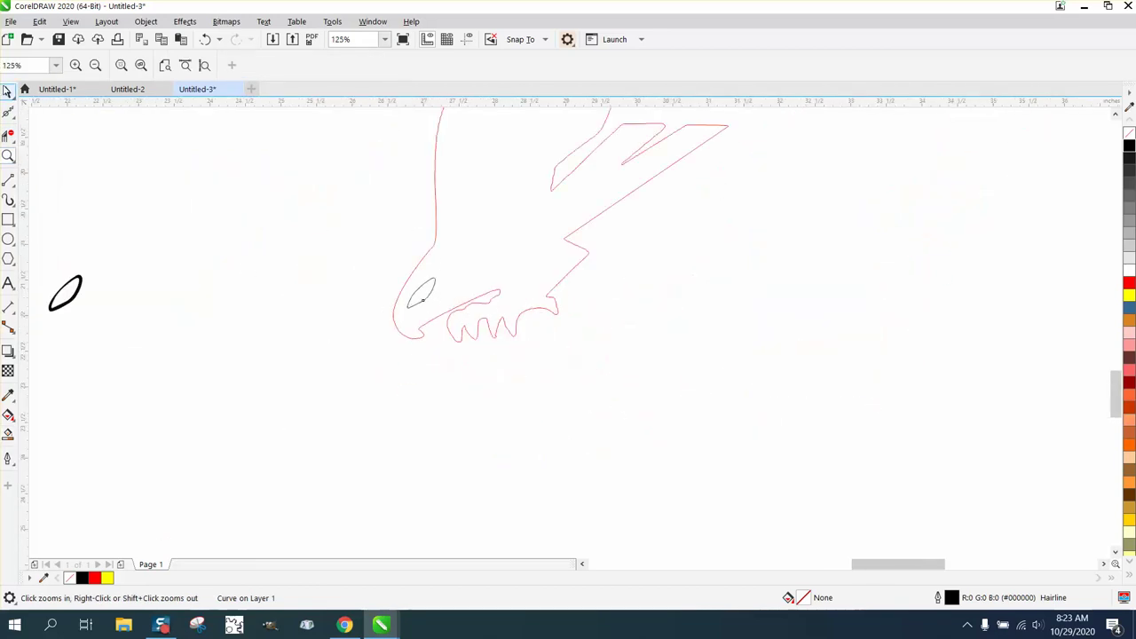
{"action": "left_click", "coordinate": [6, 92]}
{"action": "scroll", "coordinate": [520, 341], "scroll_direction": "down", "scroll_amount": 1}
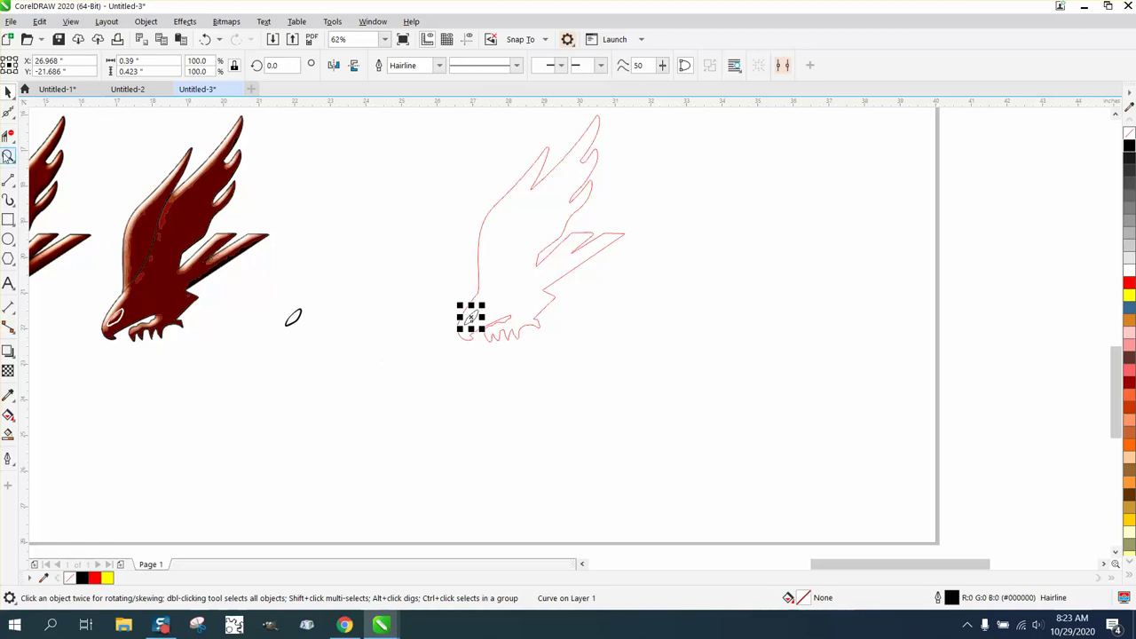
Step: Select the black wing detail line inside the bird and drag it off to the side
{"action": "key", "text": "z"}
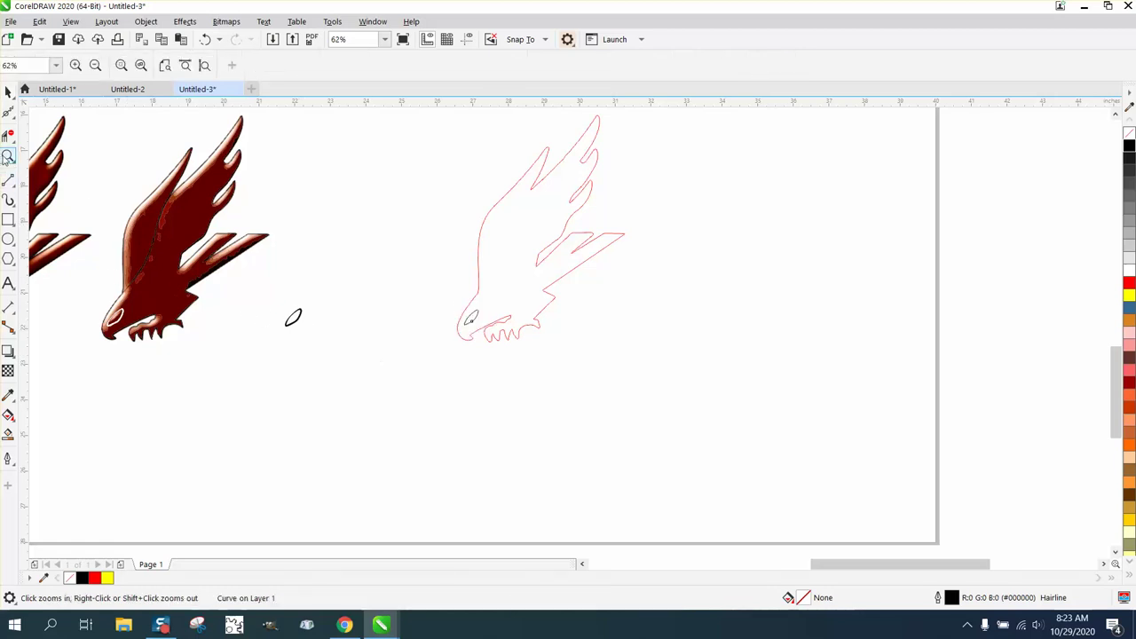
{"action": "left_click_drag", "start_coordinate": [93, 245], "coordinate": [342, 320]}
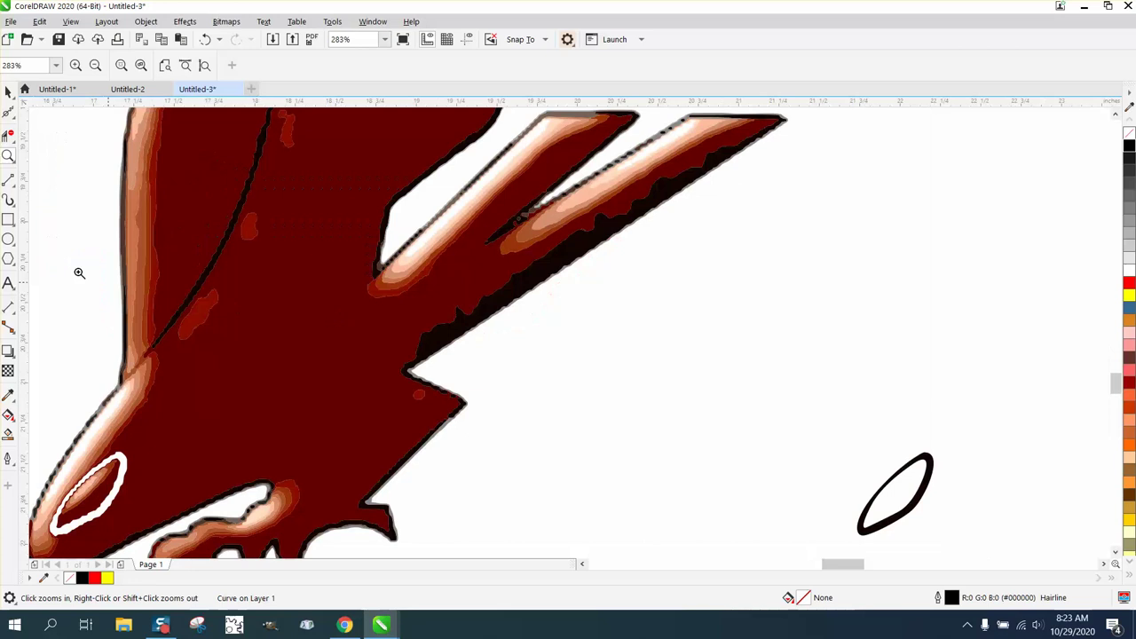
{"action": "left_click", "coordinate": [8, 91]}
{"action": "left_click", "coordinate": [216, 289]}
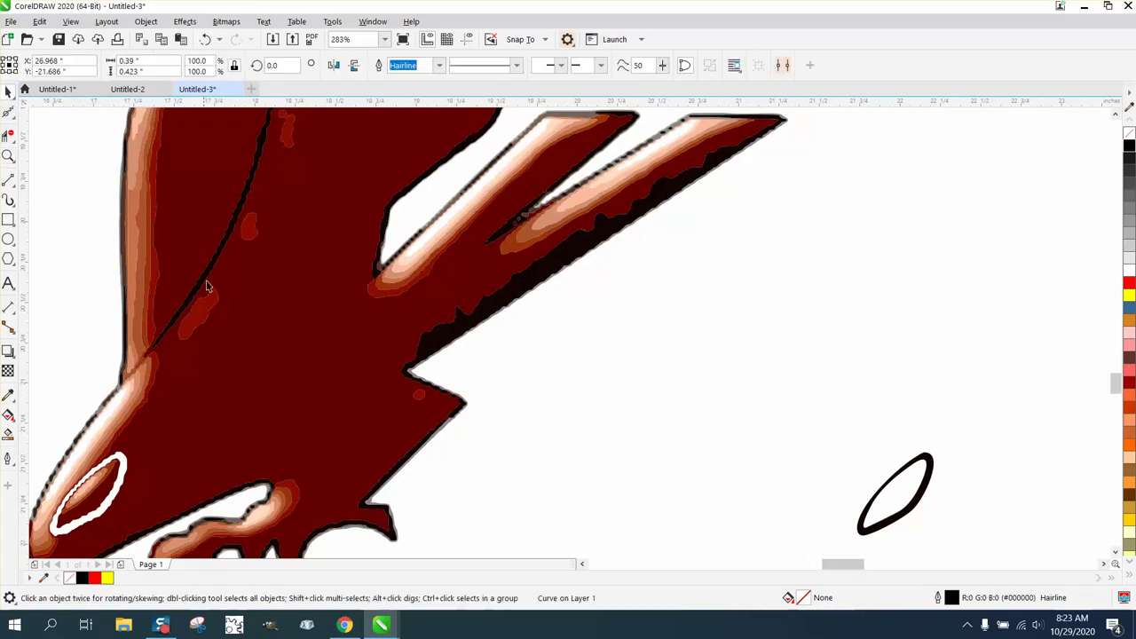
{"action": "left_click", "coordinate": [208, 275]}
{"action": "scroll", "coordinate": [206, 275], "scroll_direction": "down", "scroll_amount": 2}
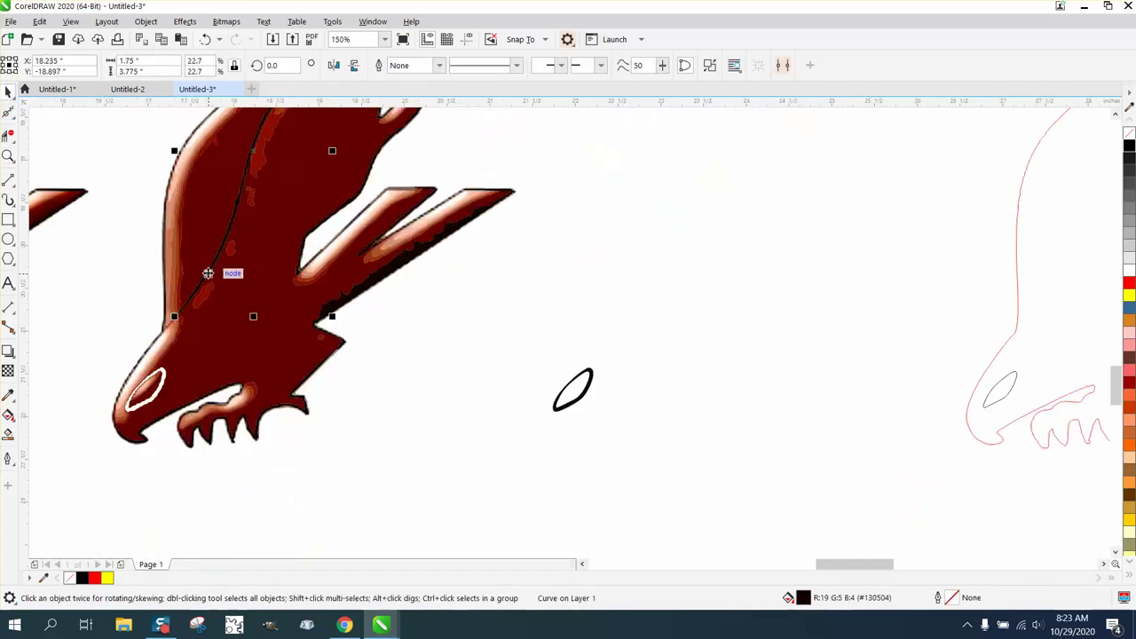
{"action": "left_click_drag", "start_coordinate": [204, 275], "coordinate": [630, 273]}
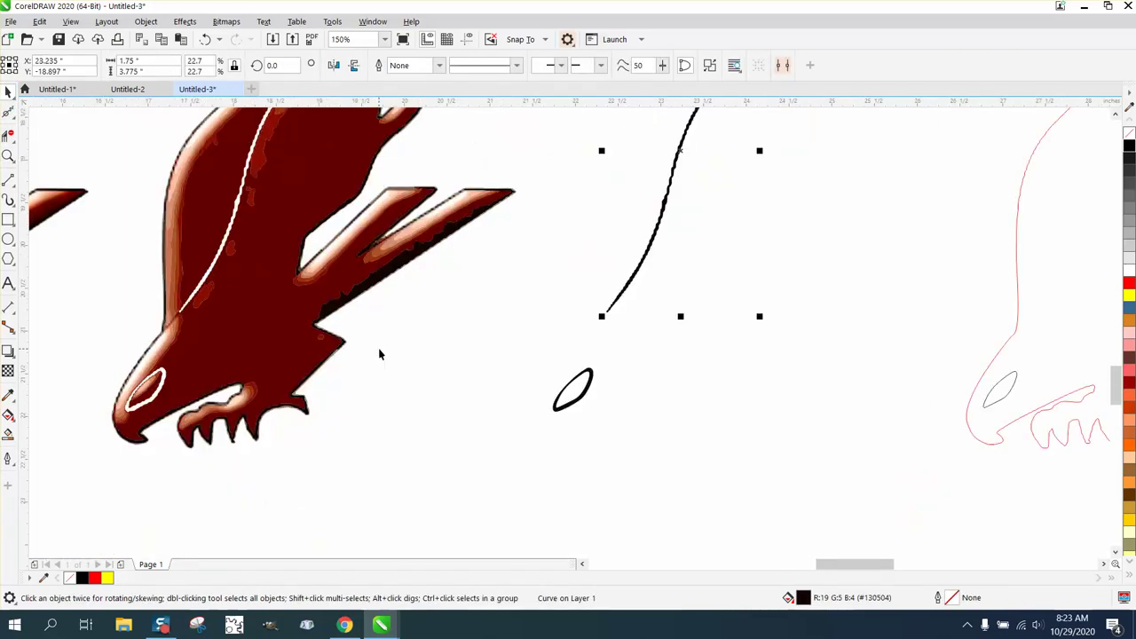
{"action": "scroll", "coordinate": [381, 350], "scroll_direction": "down", "scroll_amount": 2}
Step: Smooth the wing line's wobbles with the Smooth brush, enlarging the nib to 1.0 inch
{"action": "left_click", "coordinate": [8, 156]}
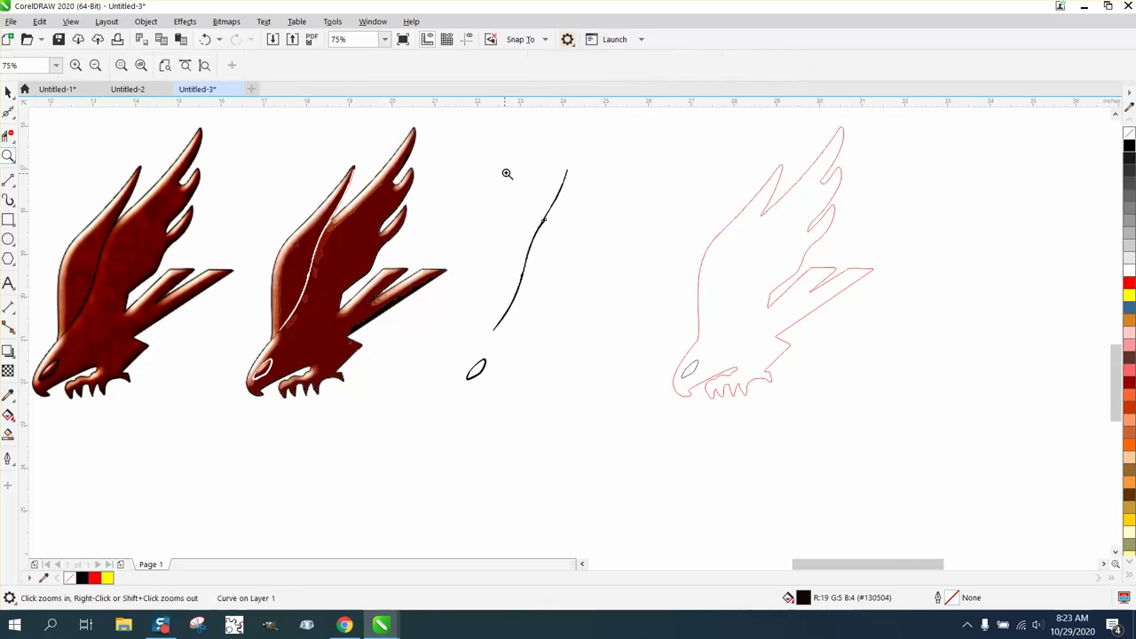
{"action": "left_click_drag", "start_coordinate": [499, 165], "coordinate": [654, 345]}
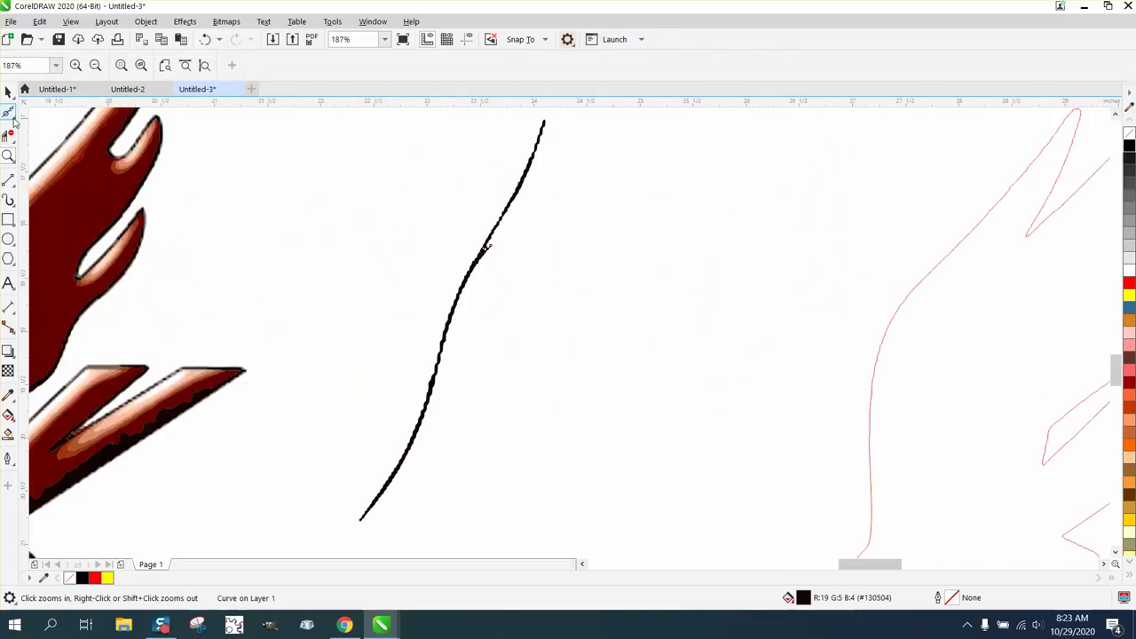
{"action": "left_click", "coordinate": [9, 113]}
{"action": "left_click", "coordinate": [52, 132]}
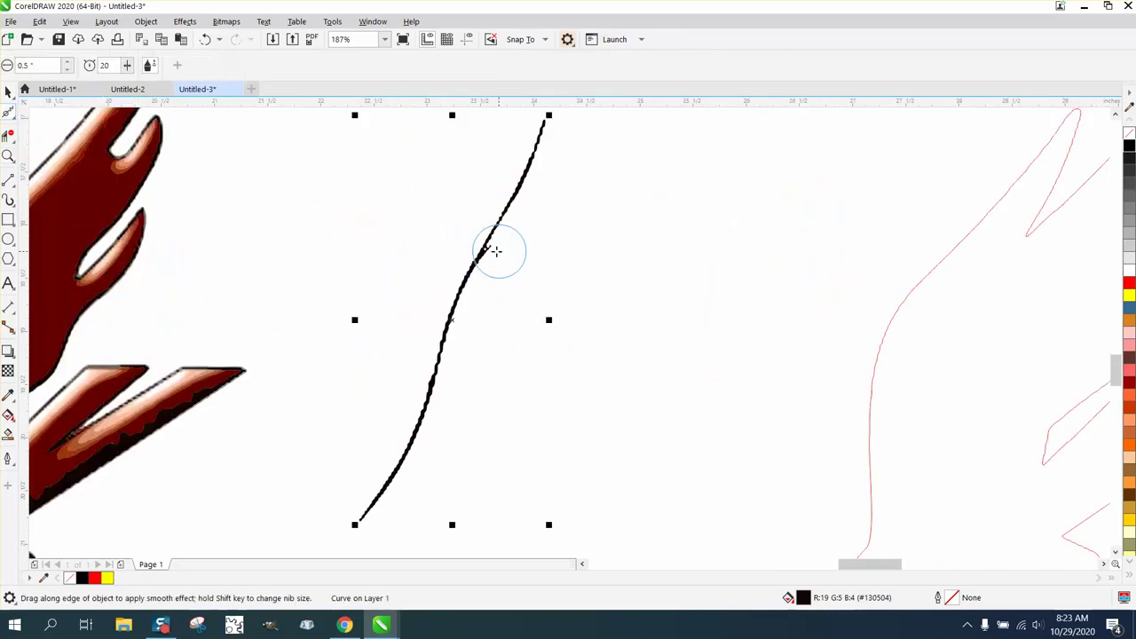
{"action": "mouse_move", "coordinate": [491, 251]}
{"action": "left_mouse_down"}
{"action": "mouse_move", "coordinate": [479, 258]}
{"action": "mouse_move", "coordinate": [523, 175]}
{"action": "left_mouse_up"}
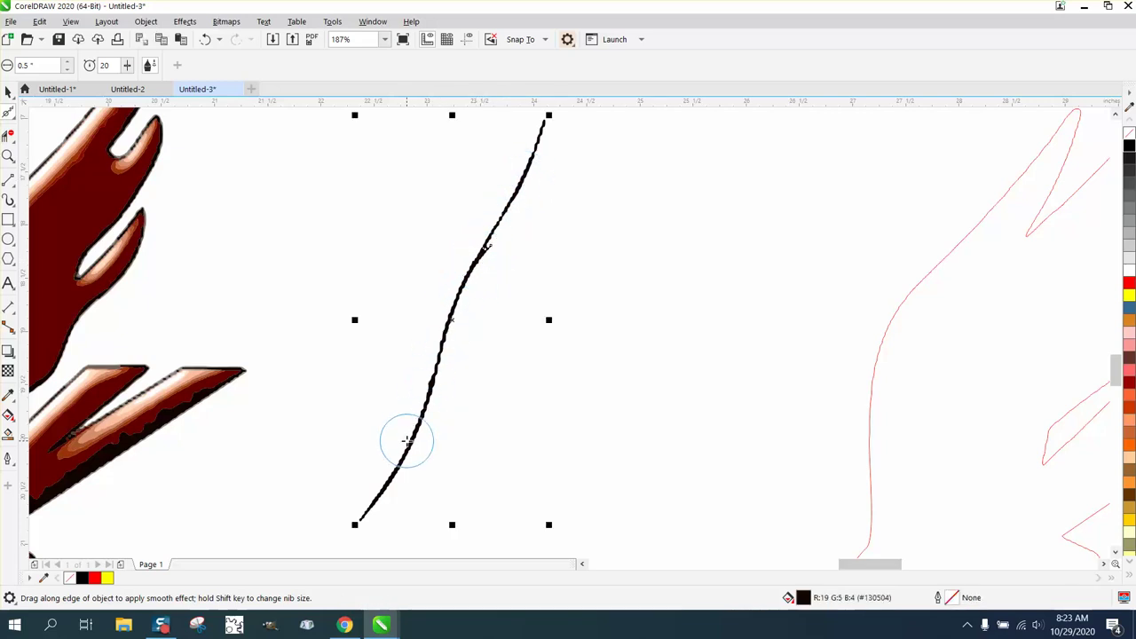
{"action": "left_click_drag", "start_coordinate": [406, 440], "coordinate": [408, 432]}
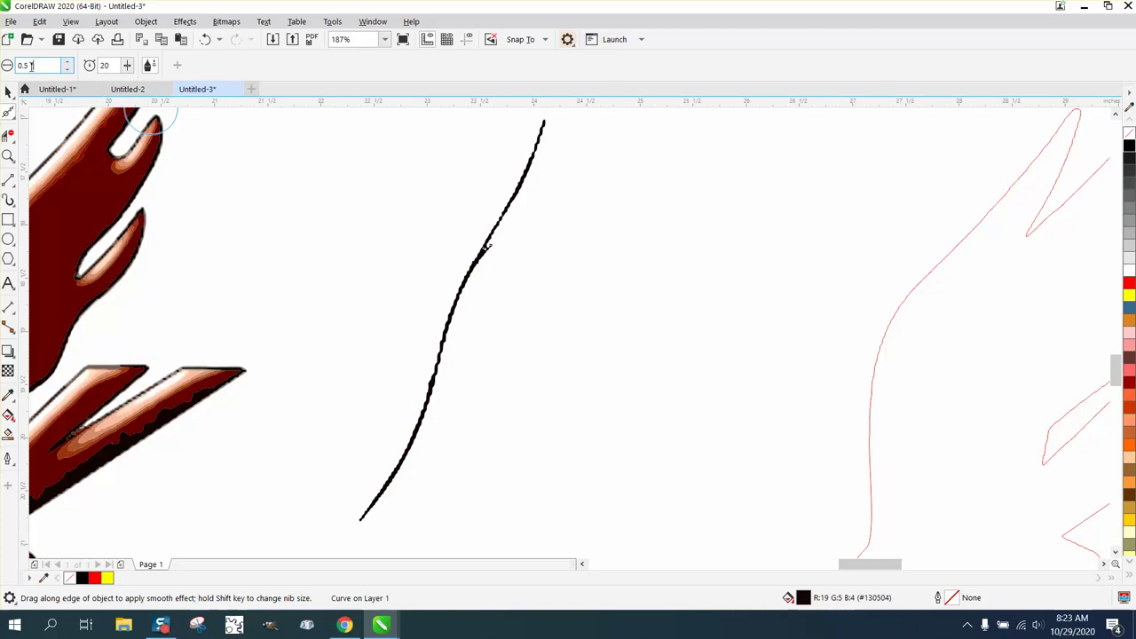
{"action": "type", "text": "1"}
{"action": "key", "text": "Return"}
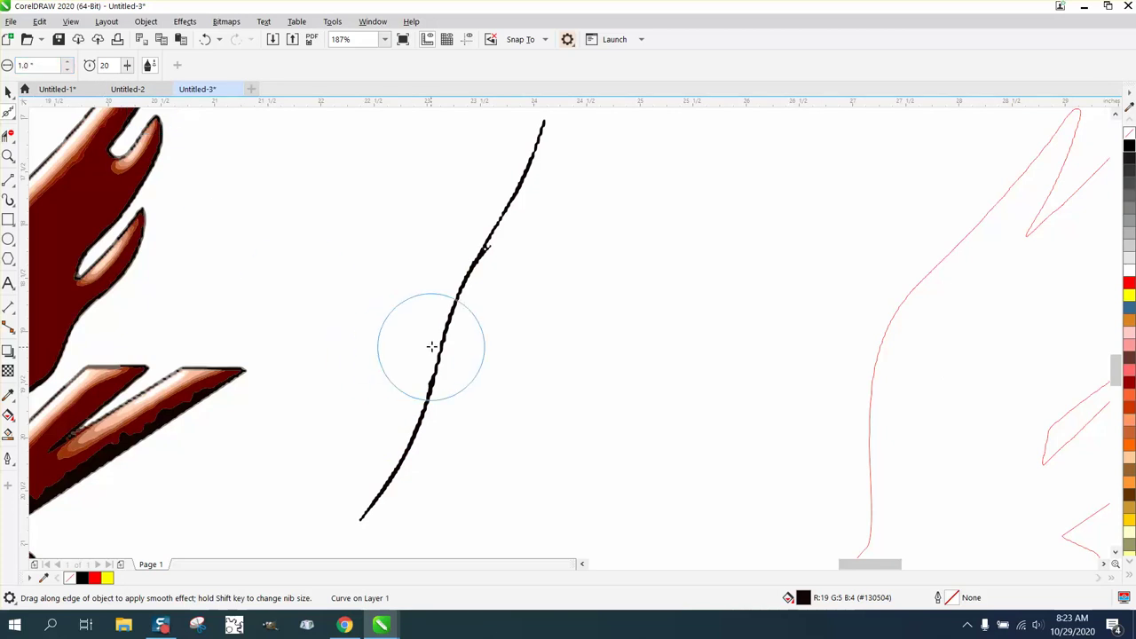
{"action": "mouse_move", "coordinate": [442, 284]}
{"action": "left_mouse_down"}
{"action": "mouse_move", "coordinate": [478, 259]}
{"action": "mouse_move", "coordinate": [449, 296]}
{"action": "mouse_move", "coordinate": [441, 371]}
{"action": "mouse_move", "coordinate": [374, 493]}
{"action": "mouse_move", "coordinate": [454, 363]}
{"action": "mouse_move", "coordinate": [541, 121]}
{"action": "left_mouse_up"}
{"action": "mouse_move", "coordinate": [451, 282]}
{"action": "left_mouse_down"}
{"action": "mouse_move", "coordinate": [502, 264]}
{"action": "mouse_move", "coordinate": [472, 292]}
{"action": "mouse_move", "coordinate": [508, 211]}
{"action": "mouse_move", "coordinate": [477, 253]}
{"action": "mouse_move", "coordinate": [421, 406]}
{"action": "mouse_move", "coordinate": [450, 352]}
{"action": "mouse_move", "coordinate": [438, 343]}
{"action": "mouse_move", "coordinate": [505, 310]}
{"action": "left_mouse_up"}
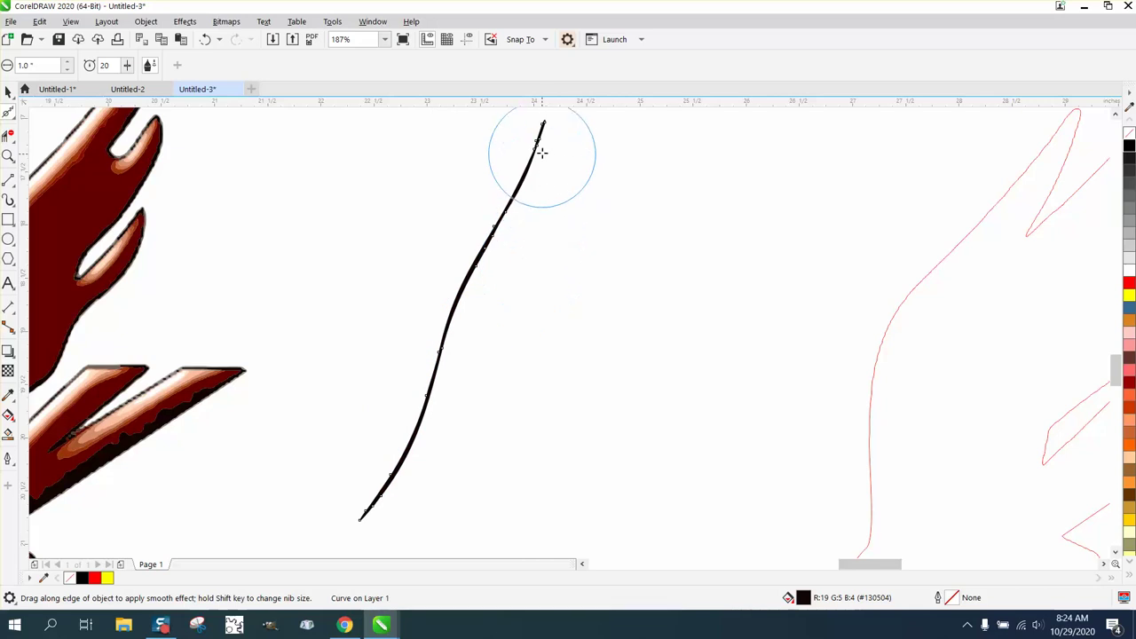
Step: Nudge the smoothed wing line onto the red outline to compare
{"action": "left_click", "coordinate": [8, 91]}
{"action": "scroll", "coordinate": [255, 207], "scroll_direction": "down", "scroll_amount": 3}
{"action": "key", "text": "Right"}
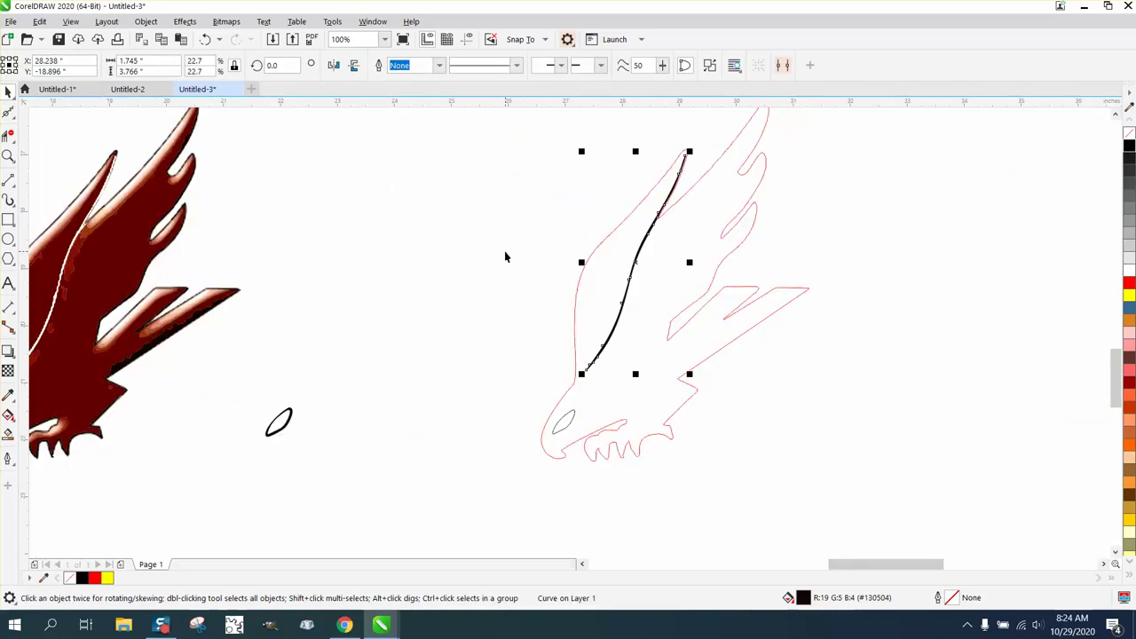
Step: Nudge the wing line back left beside the bird and apply Convert Outline to Object
{"action": "key", "text": "Left"}
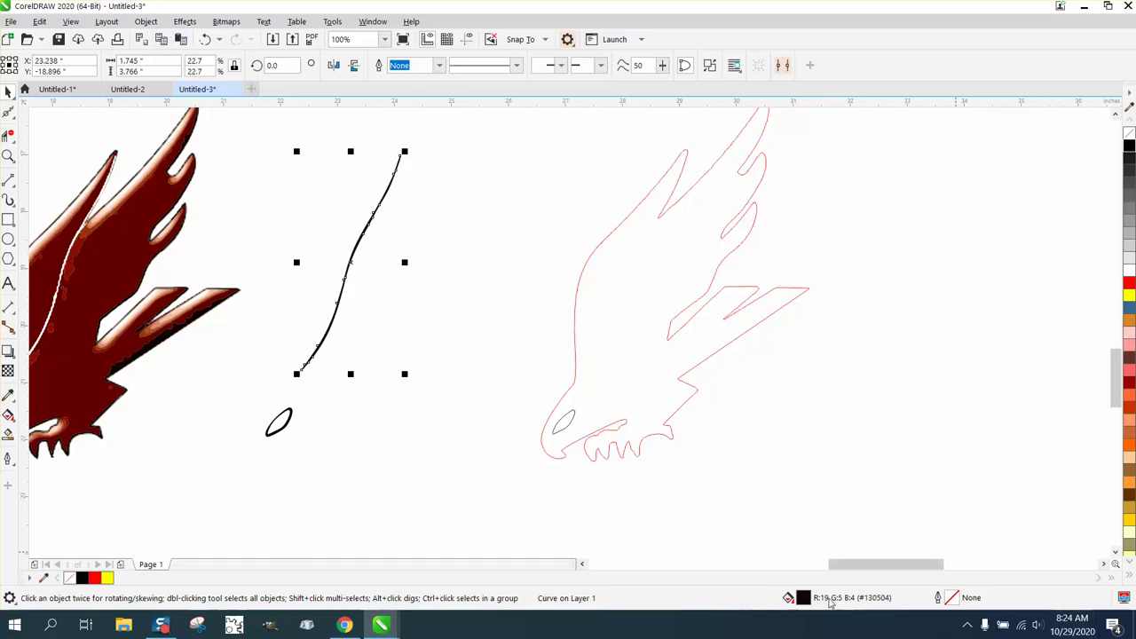
{"action": "left_click", "coordinate": [145, 22]}
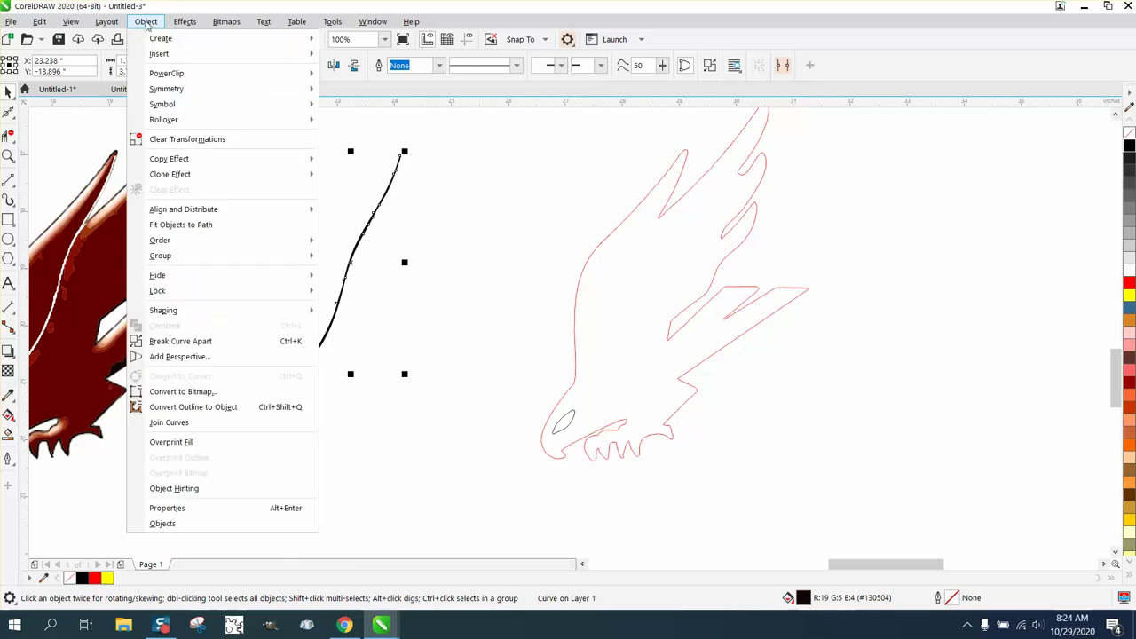
{"action": "left_click", "coordinate": [224, 407]}
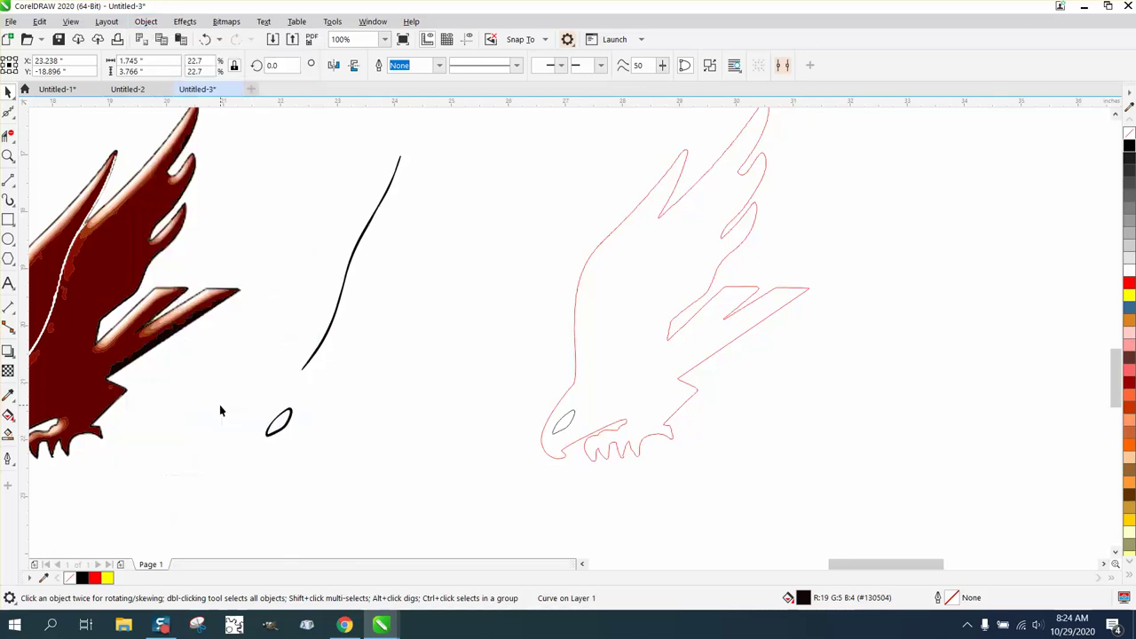
Step: Give the converted wing line no fill and a black hairline outline
{"action": "left_click", "coordinate": [376, 217]}
{"action": "left_click", "coordinate": [1129, 138]}
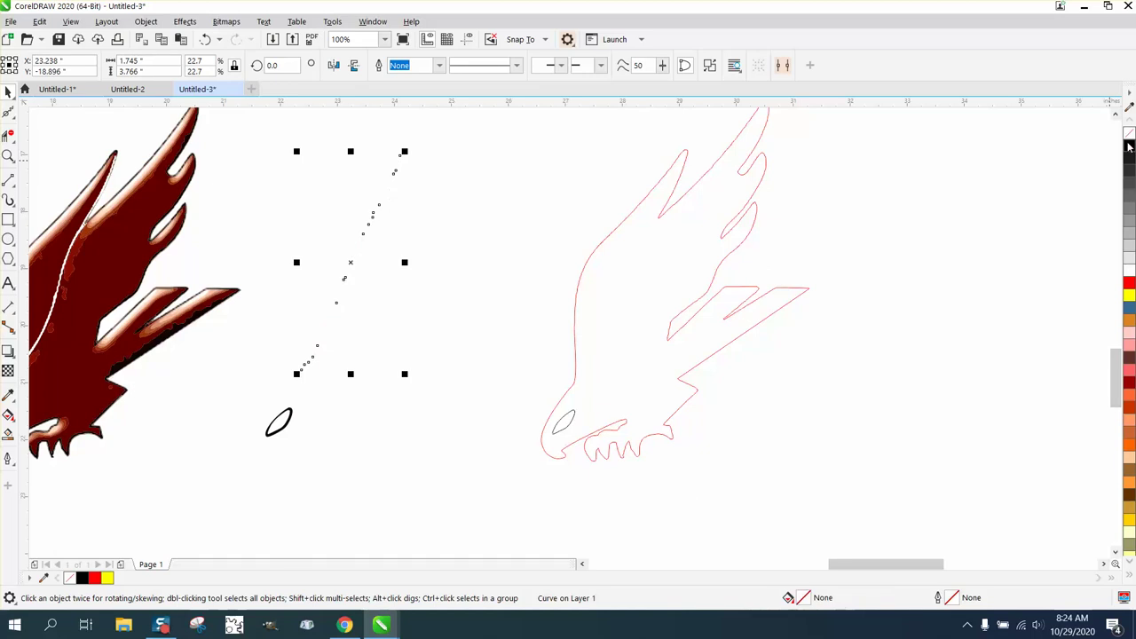
{"action": "right_click", "coordinate": [1128, 144]}
Step: Break the wing shape apart at its top tip node
{"action": "left_click", "coordinate": [8, 155]}
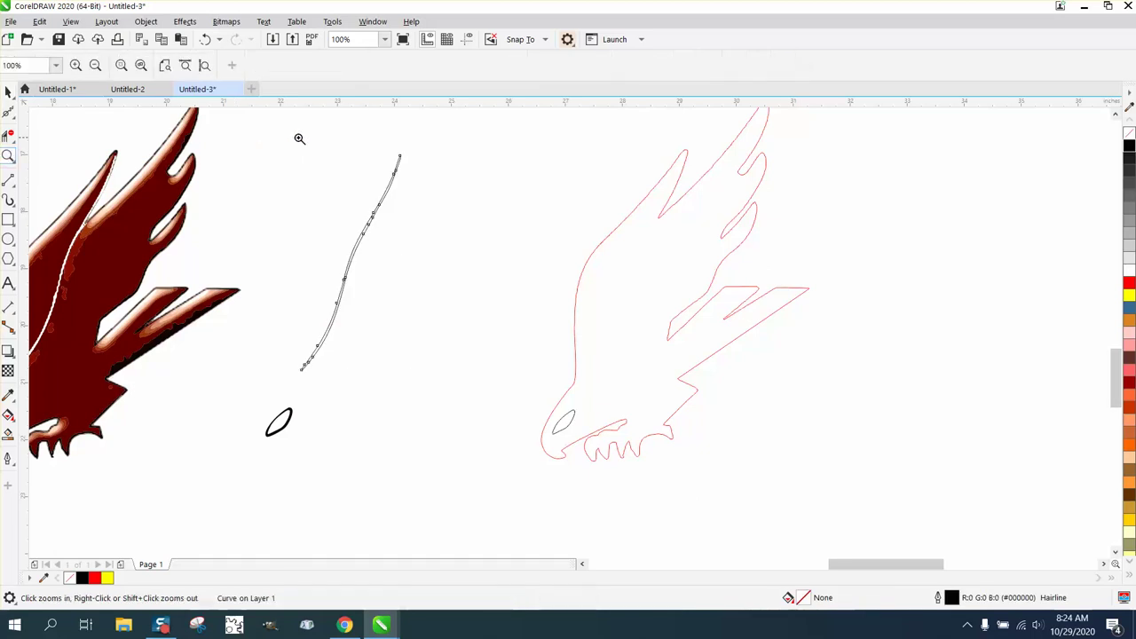
{"action": "left_click_drag", "start_coordinate": [363, 145], "coordinate": [465, 201]}
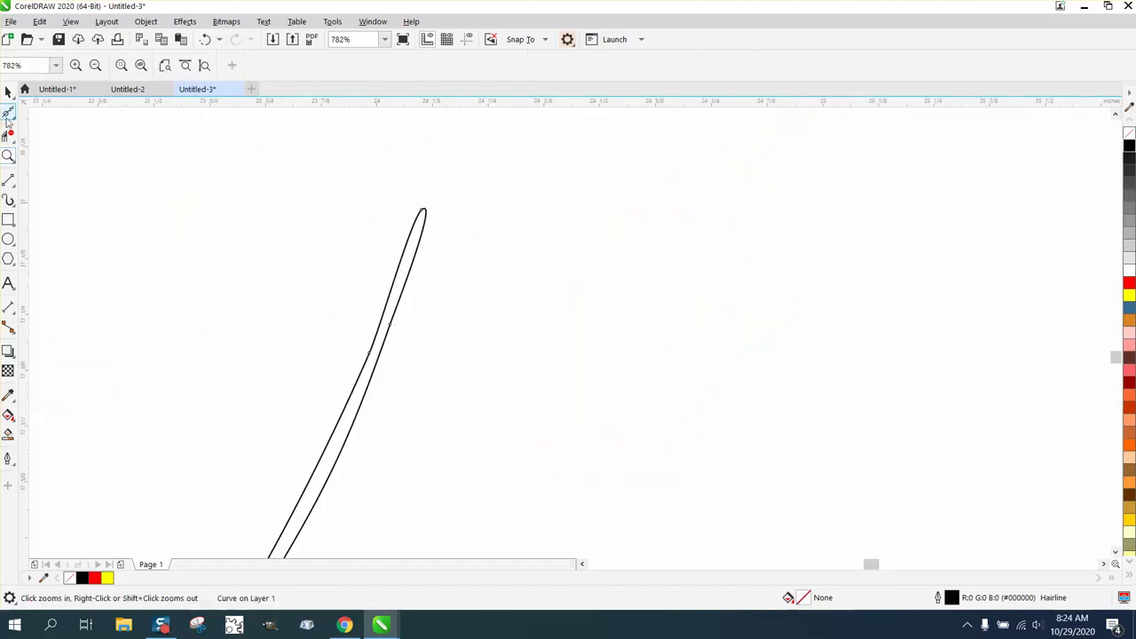
{"action": "left_click", "coordinate": [14, 119]}
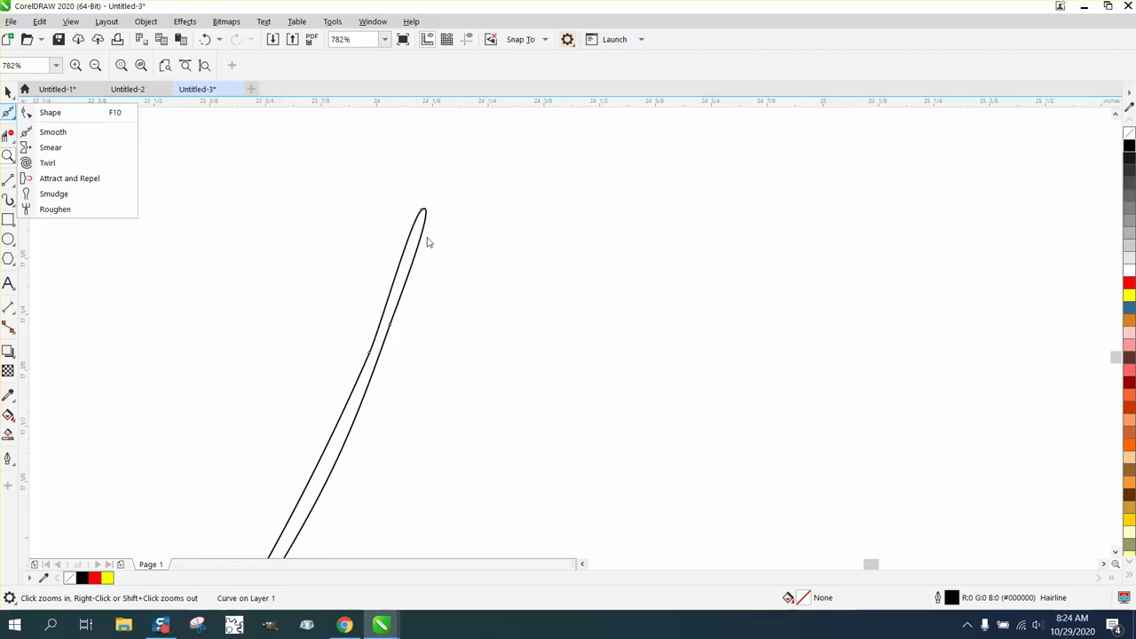
{"action": "left_click", "coordinate": [71, 116]}
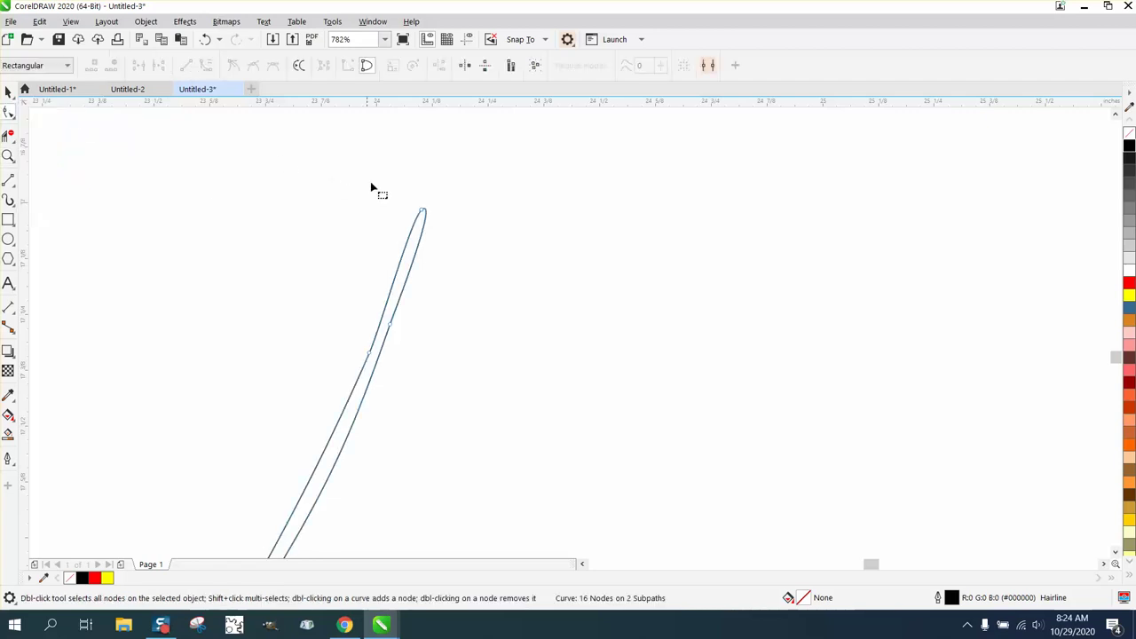
{"action": "right_click", "coordinate": [422, 213]}
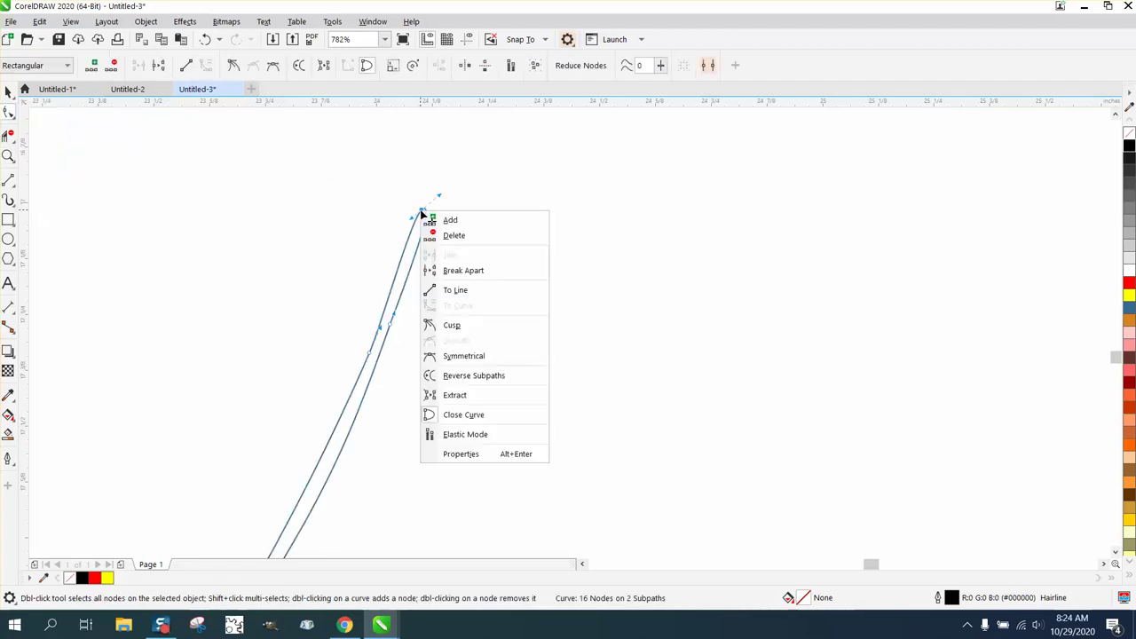
{"action": "left_click", "coordinate": [470, 273]}
Step: Break the wing shape apart at its bottom end node
{"action": "scroll", "coordinate": [471, 277], "scroll_direction": "down", "scroll_amount": 6}
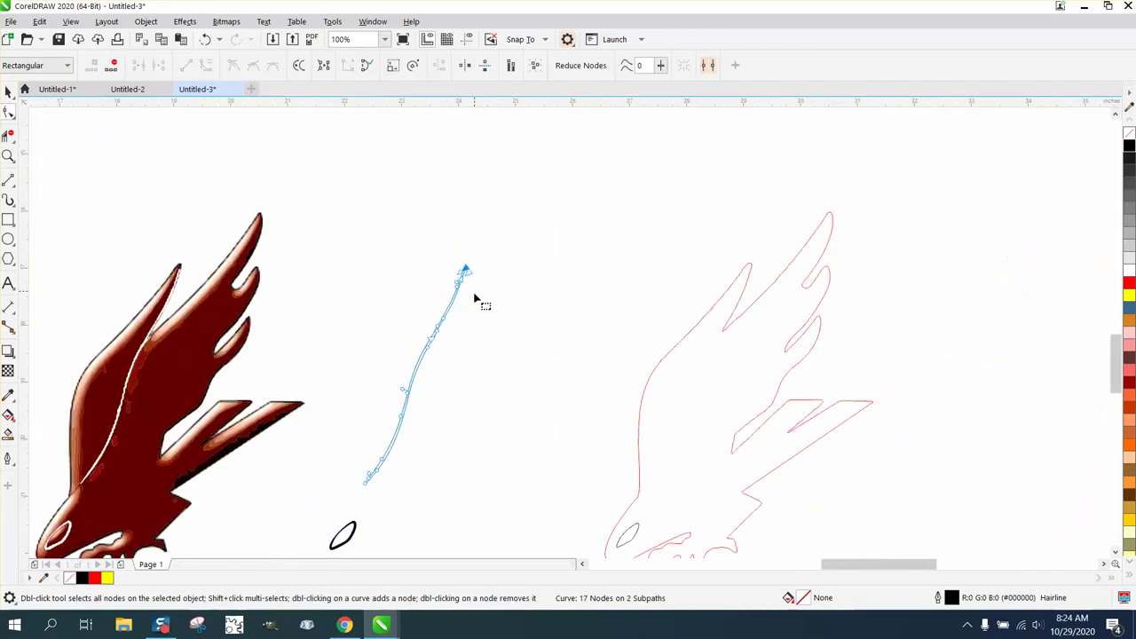
{"action": "left_click", "coordinate": [8, 155]}
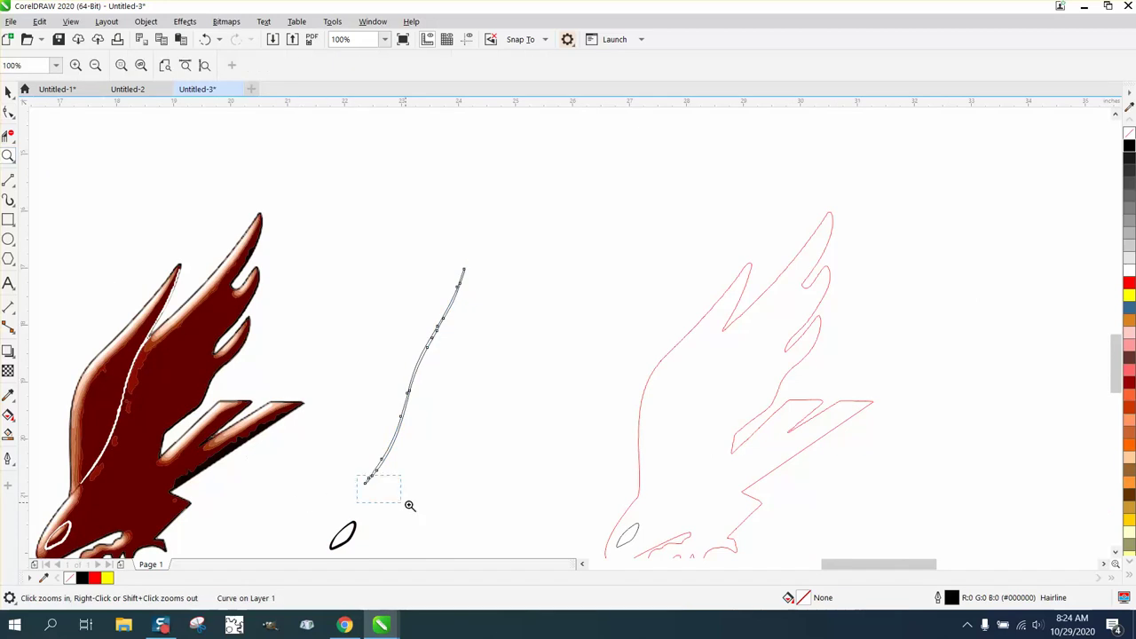
{"action": "left_click_drag", "start_coordinate": [414, 506], "coordinate": [416, 507]}
{"action": "left_click", "coordinate": [8, 113]}
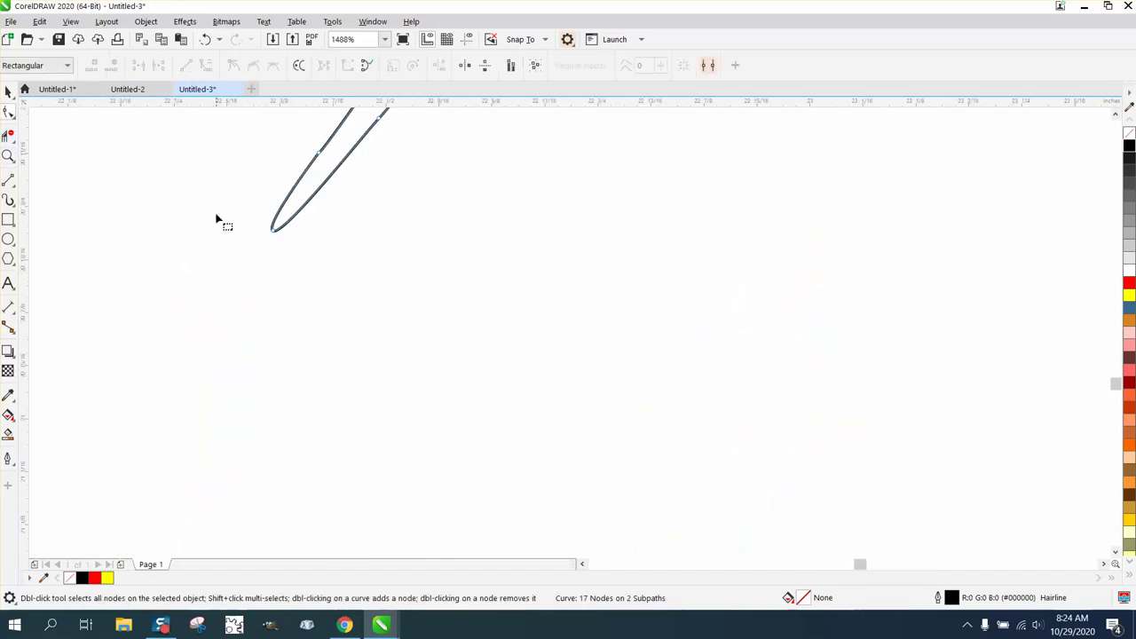
{"action": "left_click", "coordinate": [273, 231]}
{"action": "right_click", "coordinate": [271, 230]}
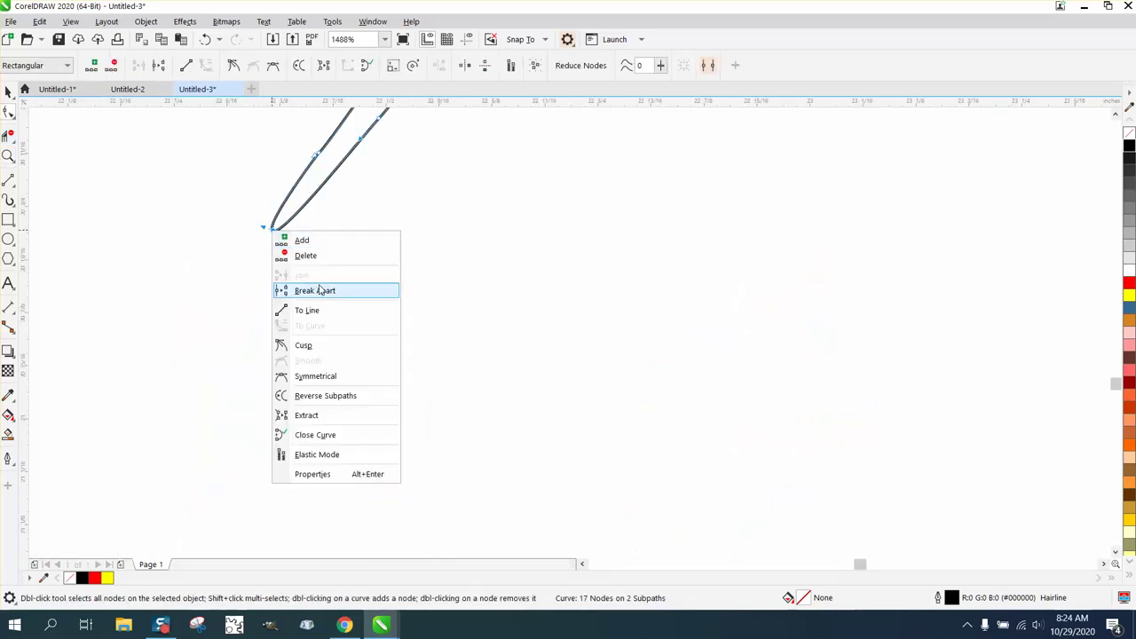
{"action": "left_click", "coordinate": [319, 291]}
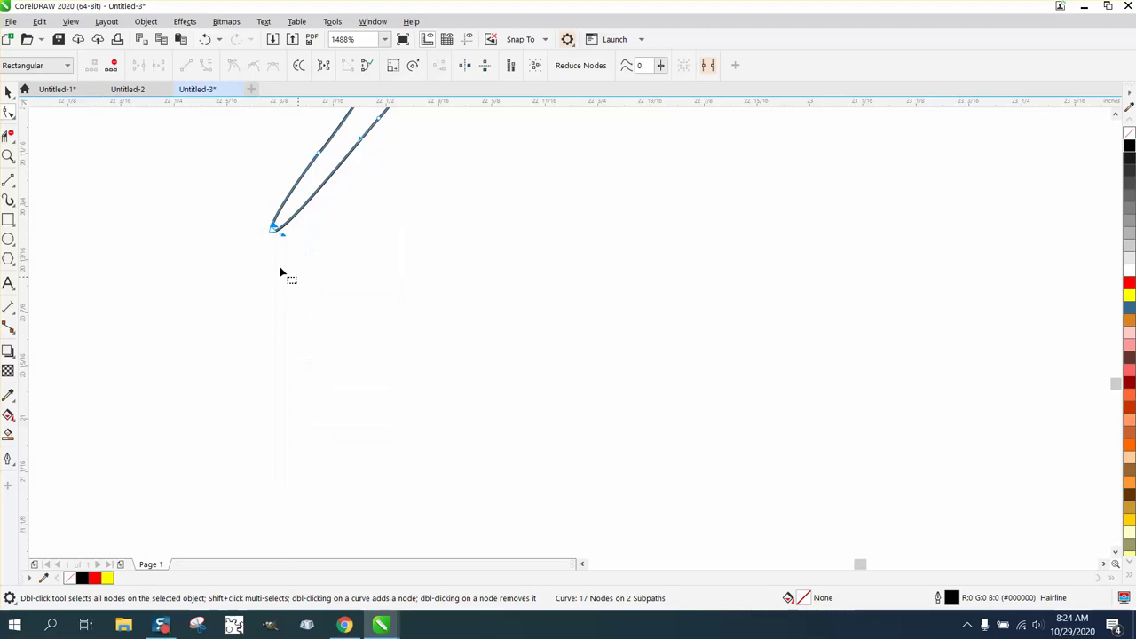
Step: Delete the left side of the doubled line with Virtual Segment Delete
{"action": "left_click", "coordinate": [13, 139]}
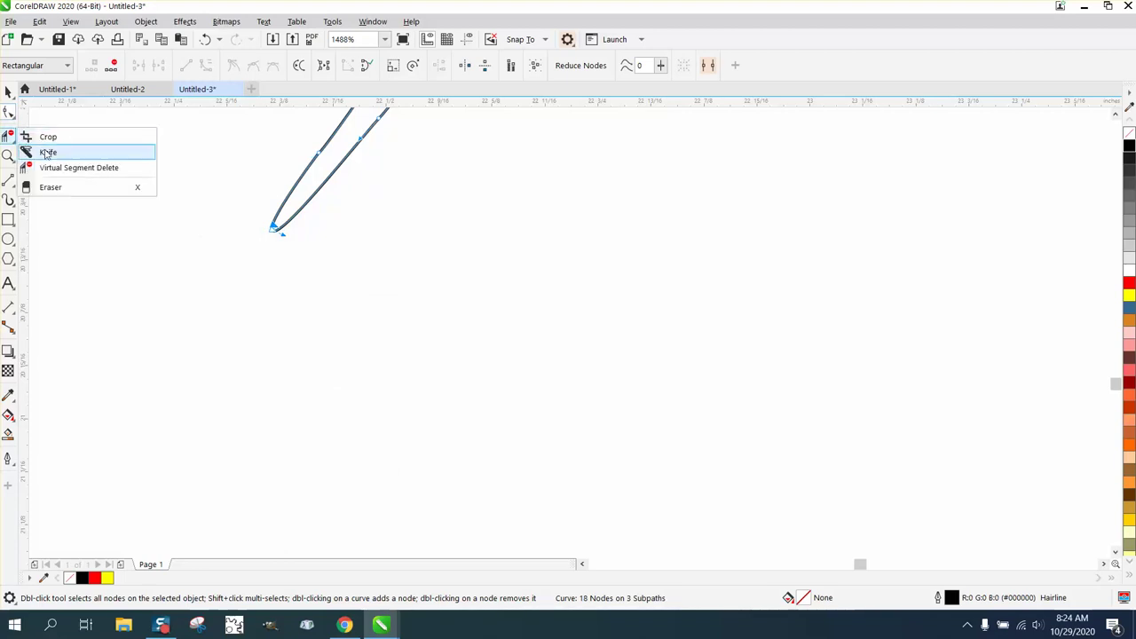
{"action": "left_click", "coordinate": [44, 150]}
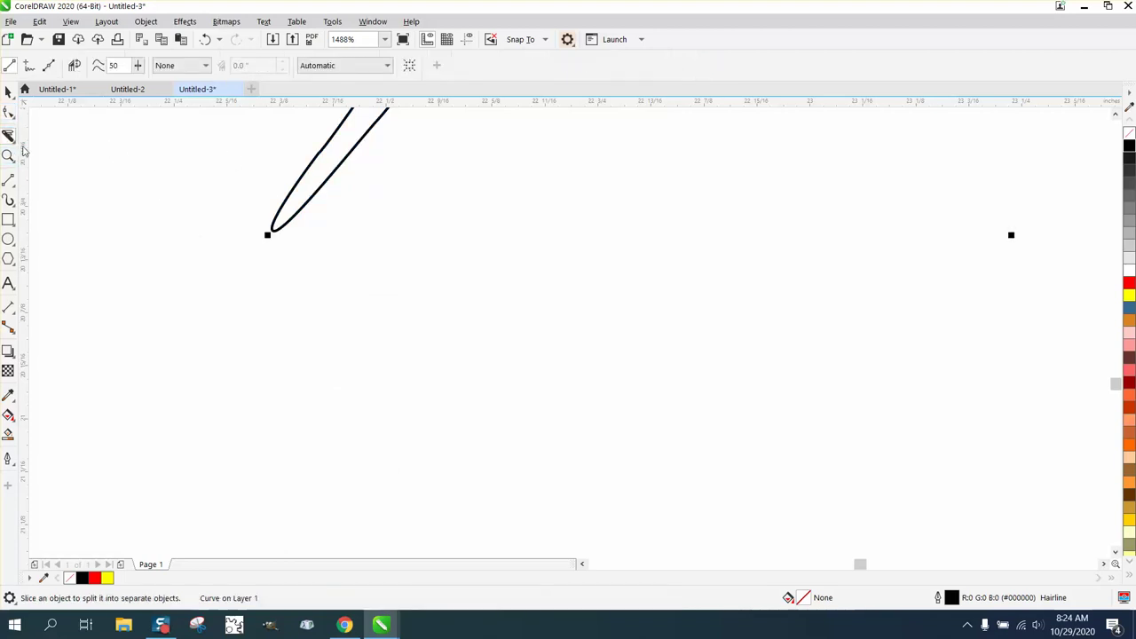
{"action": "left_click", "coordinate": [14, 142]}
{"action": "left_click", "coordinate": [69, 168]}
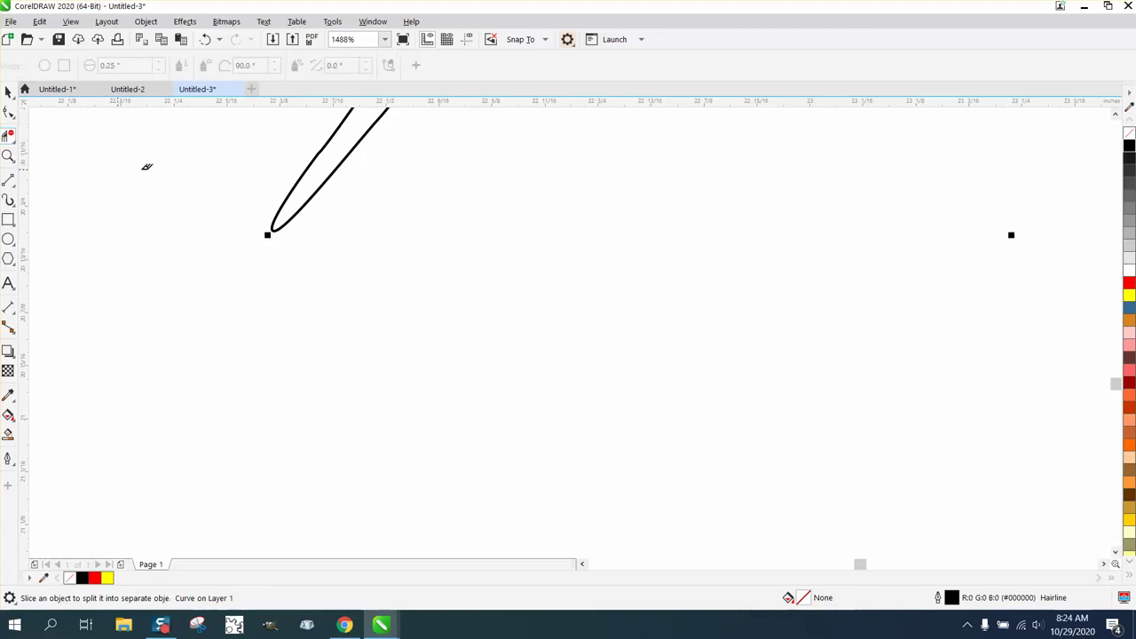
{"action": "left_click", "coordinate": [298, 177]}
{"action": "scroll", "coordinate": [317, 307], "scroll_direction": "down", "scroll_amount": 5}
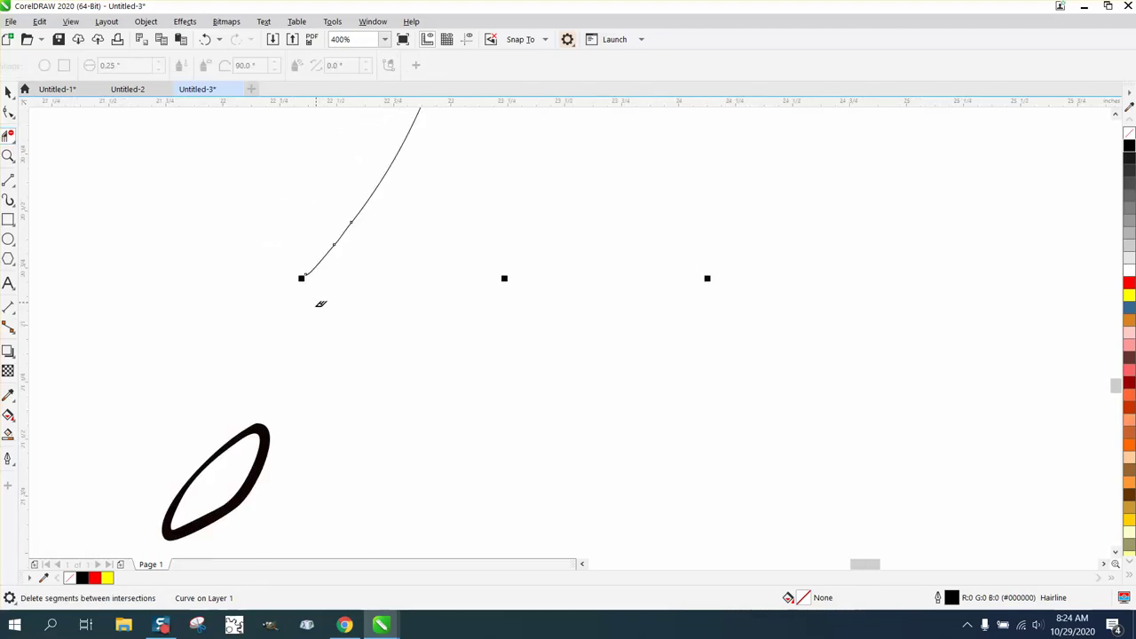
Step: Zoom into the wing detail line and brush the Smooth tool along it to reduce its nodes
{"action": "left_click", "coordinate": [8, 155]}
{"action": "scroll", "coordinate": [349, 304], "scroll_direction": "down", "scroll_amount": 1}
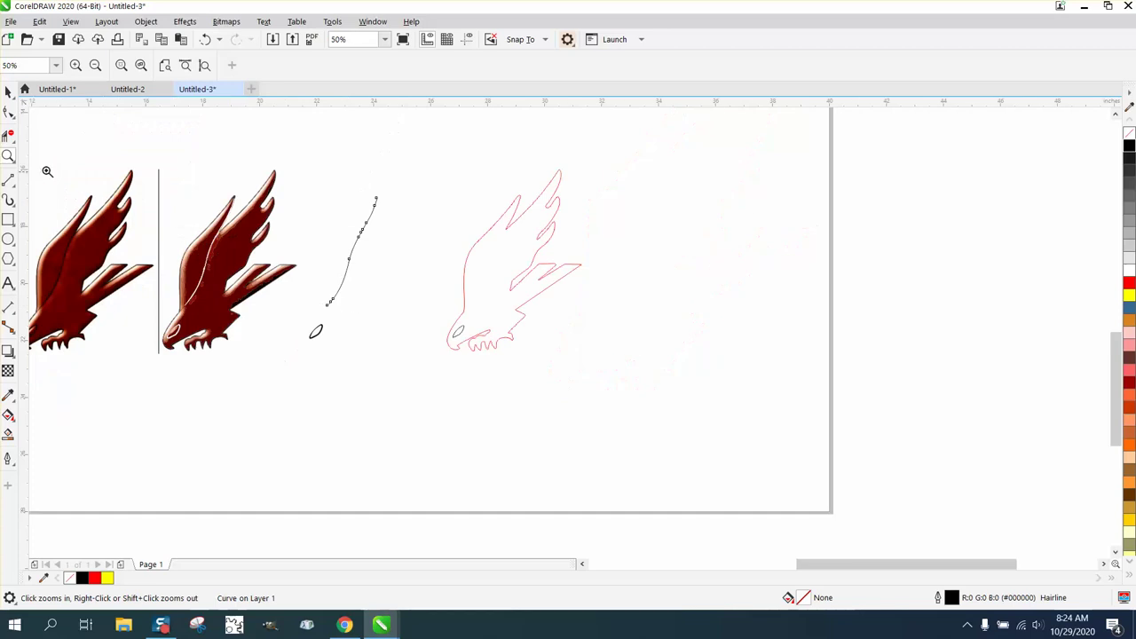
{"action": "left_click_drag", "start_coordinate": [279, 203], "coordinate": [511, 360]}
{"action": "left_click", "coordinate": [8, 111]}
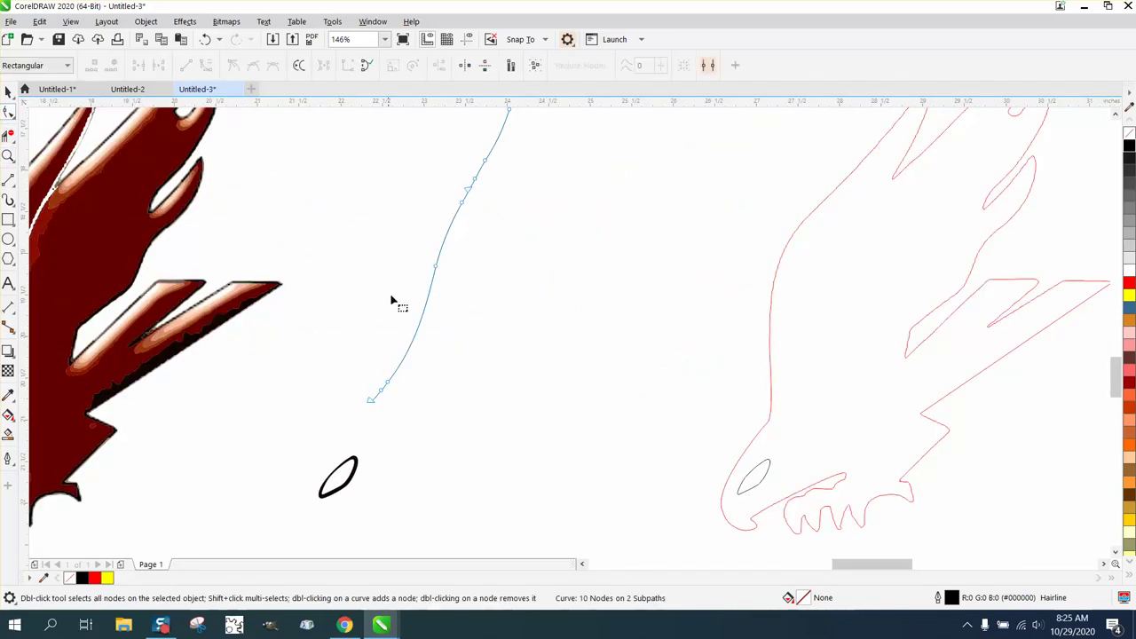
{"action": "left_click", "coordinate": [13, 118]}
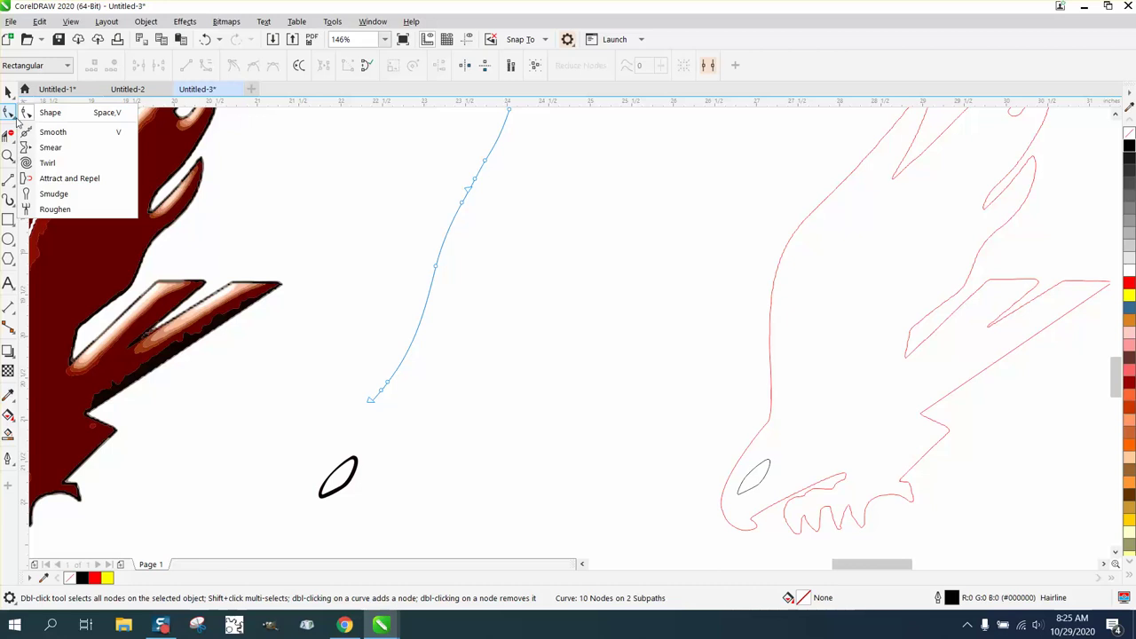
{"action": "left_click", "coordinate": [52, 132]}
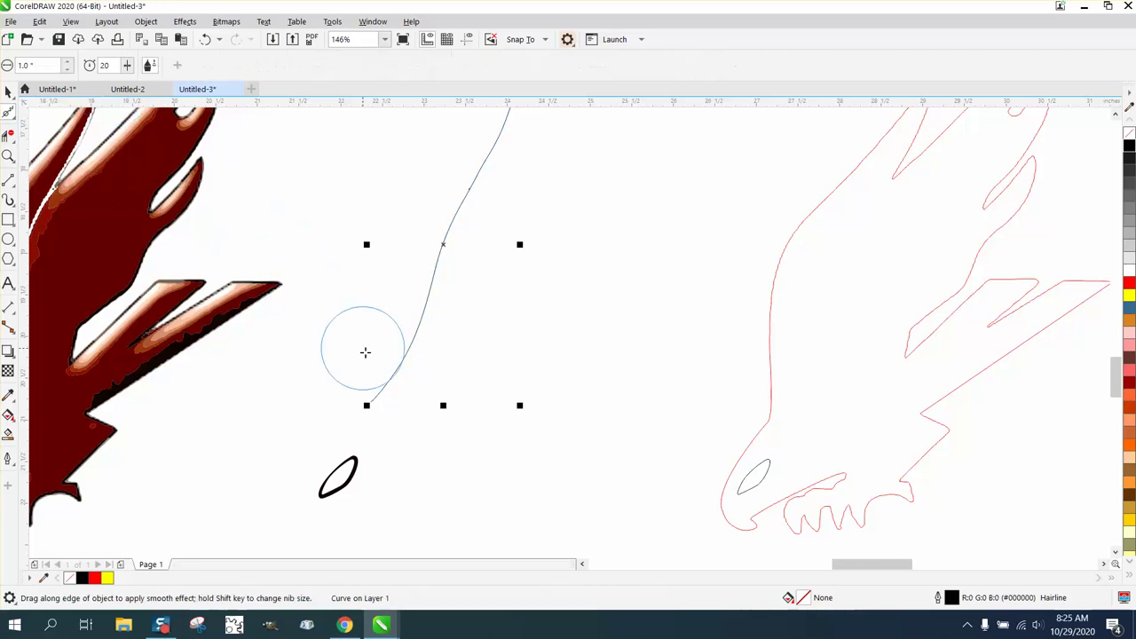
{"action": "mouse_move", "coordinate": [383, 376]}
{"action": "left_mouse_down"}
{"action": "mouse_move", "coordinate": [506, 150]}
{"action": "mouse_move", "coordinate": [453, 270]}
{"action": "left_mouse_up"}
{"action": "scroll", "coordinate": [486, 197], "scroll_direction": "down", "scroll_amount": 2}
Step: Add a node where the wing line meets the red outline, break it apart, and delete the overlapping piece
{"action": "left_click", "coordinate": [8, 91]}
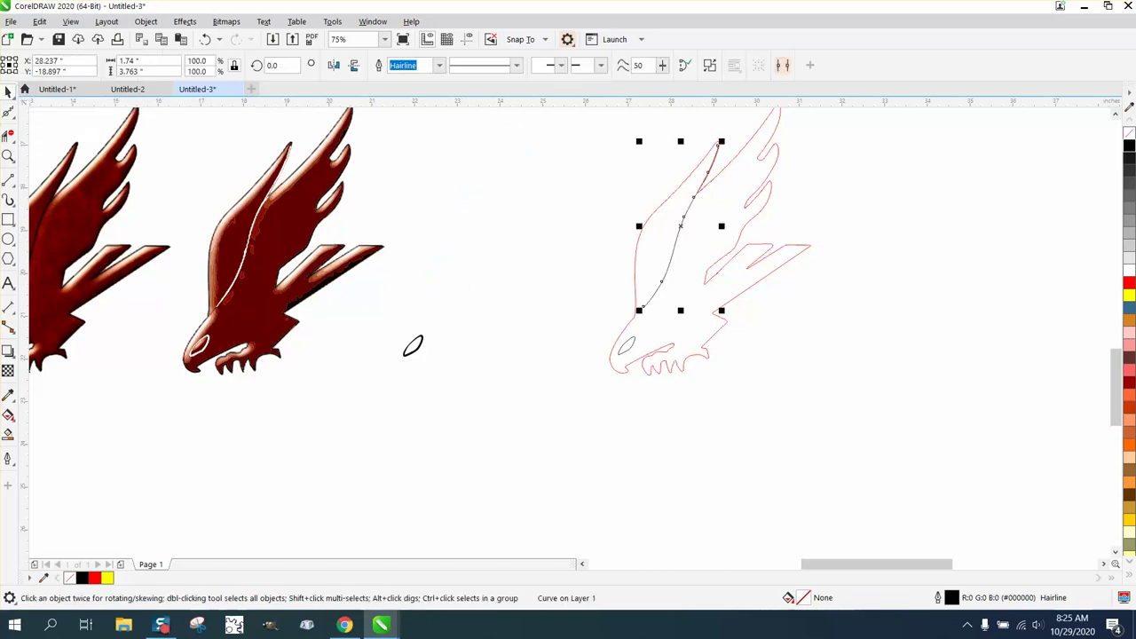
{"action": "left_click", "coordinate": [8, 156]}
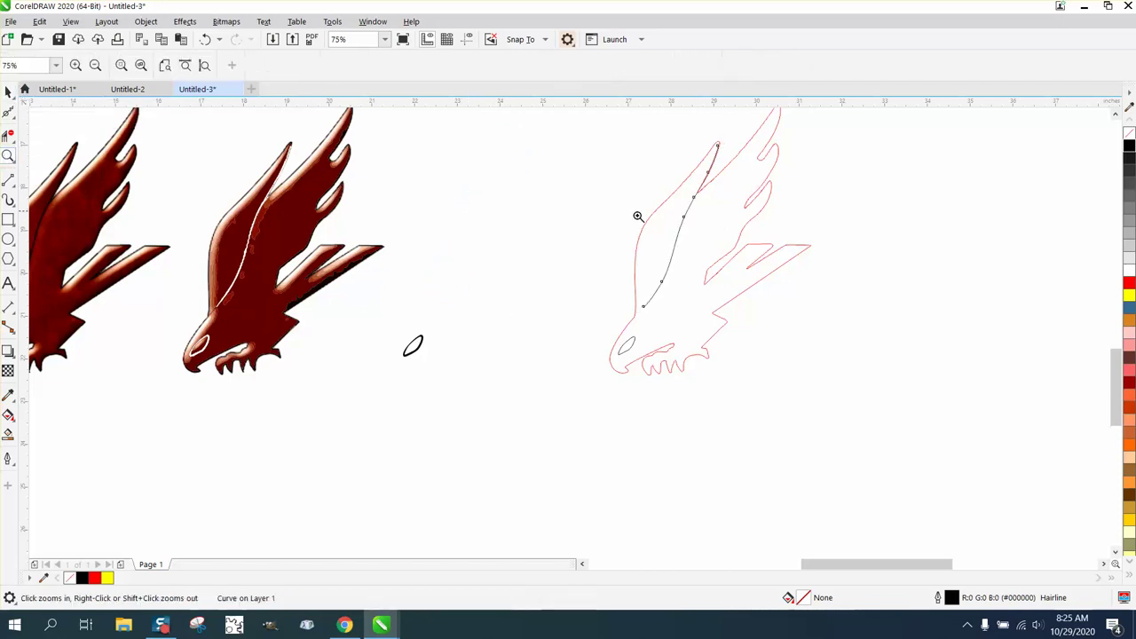
{"action": "left_click_drag", "start_coordinate": [687, 148], "coordinate": [805, 237]}
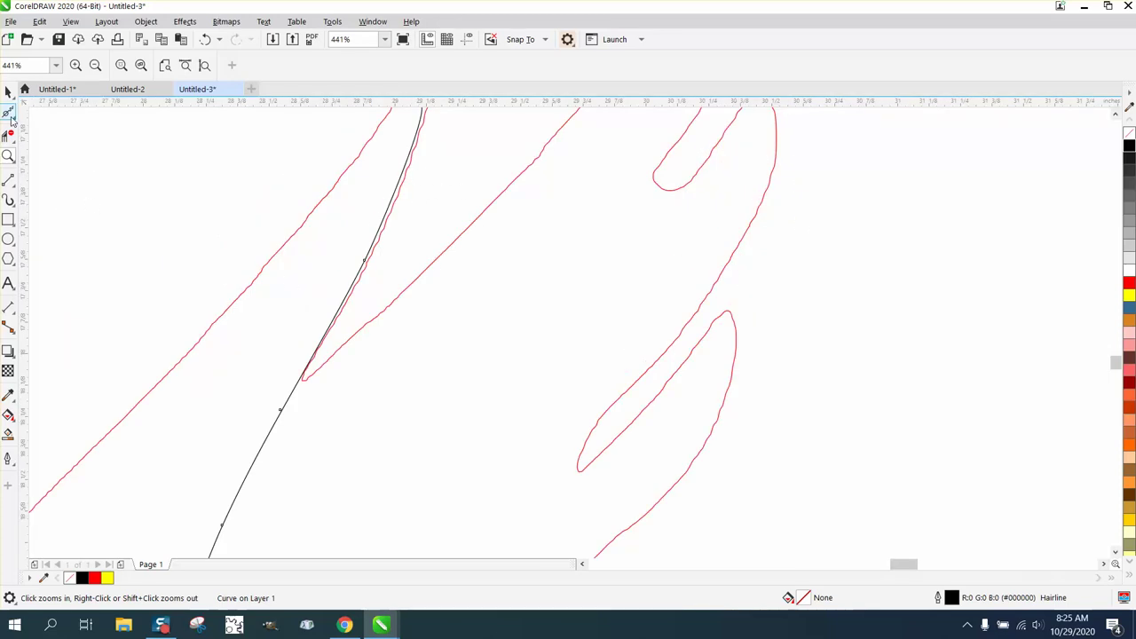
{"action": "left_click", "coordinate": [11, 114]}
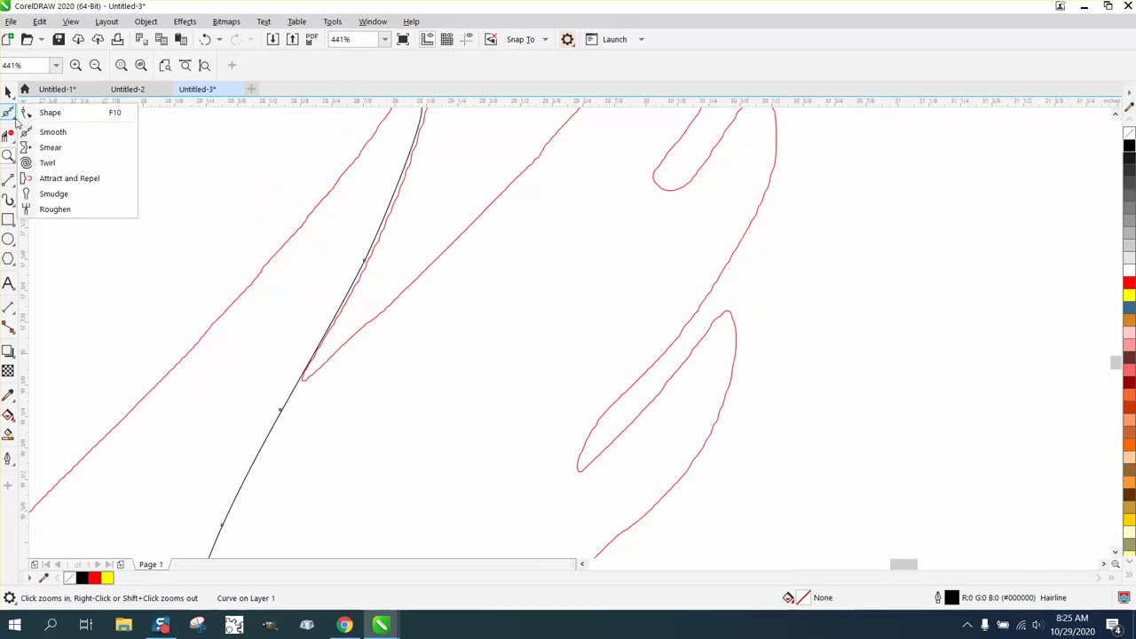
{"action": "left_click", "coordinate": [50, 113]}
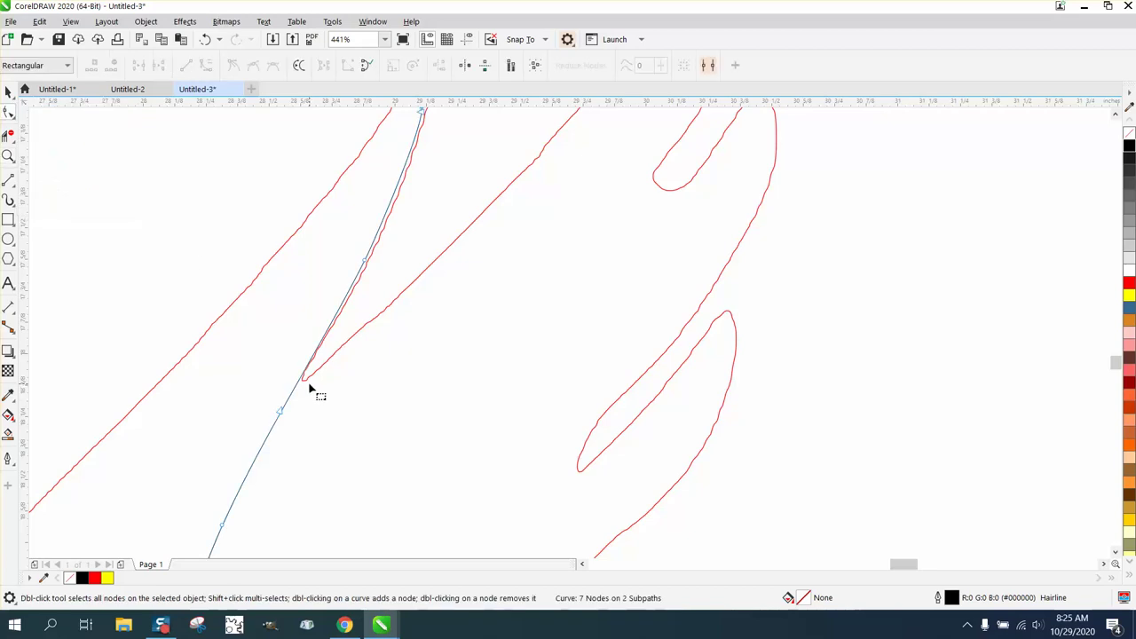
{"action": "left_click", "coordinate": [299, 384]}
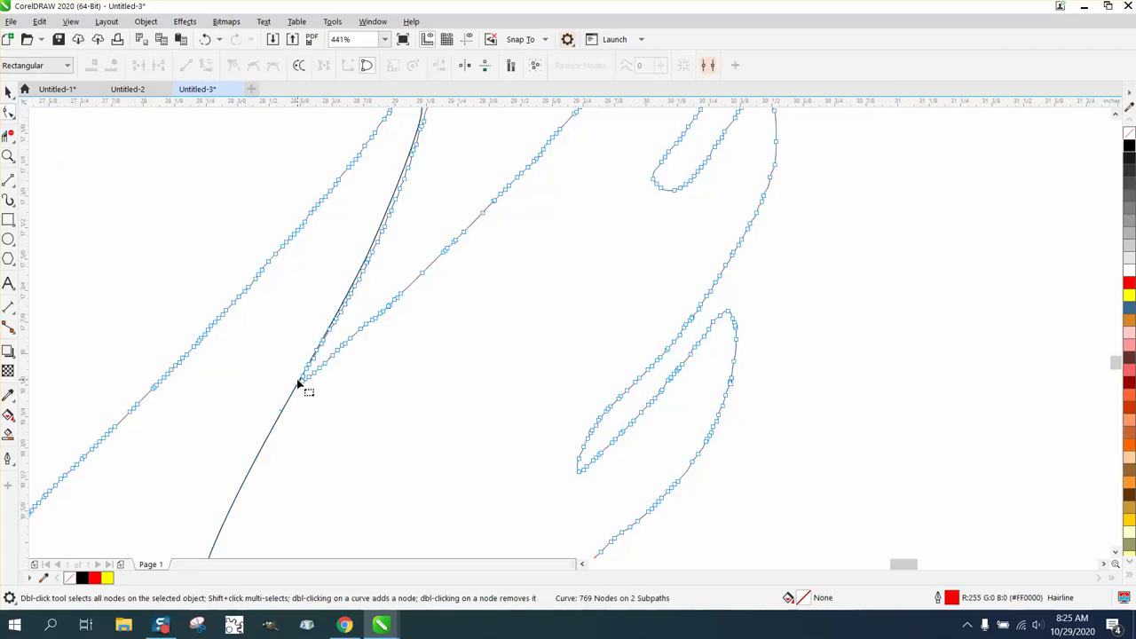
{"action": "left_click", "coordinate": [299, 388]}
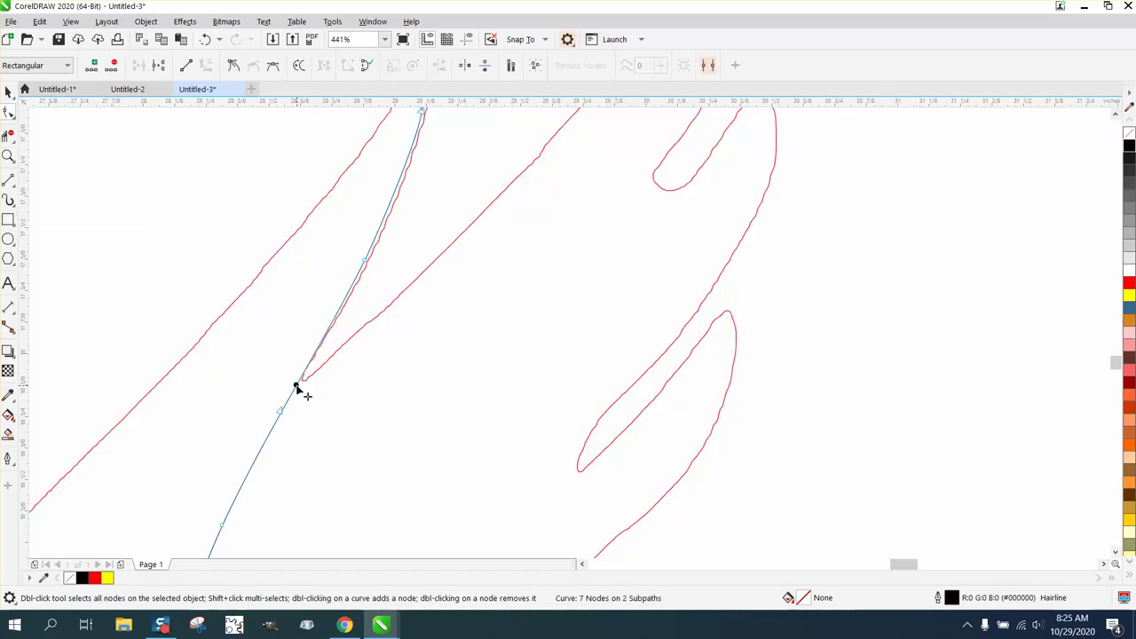
{"action": "double_click", "coordinate": [297, 387]}
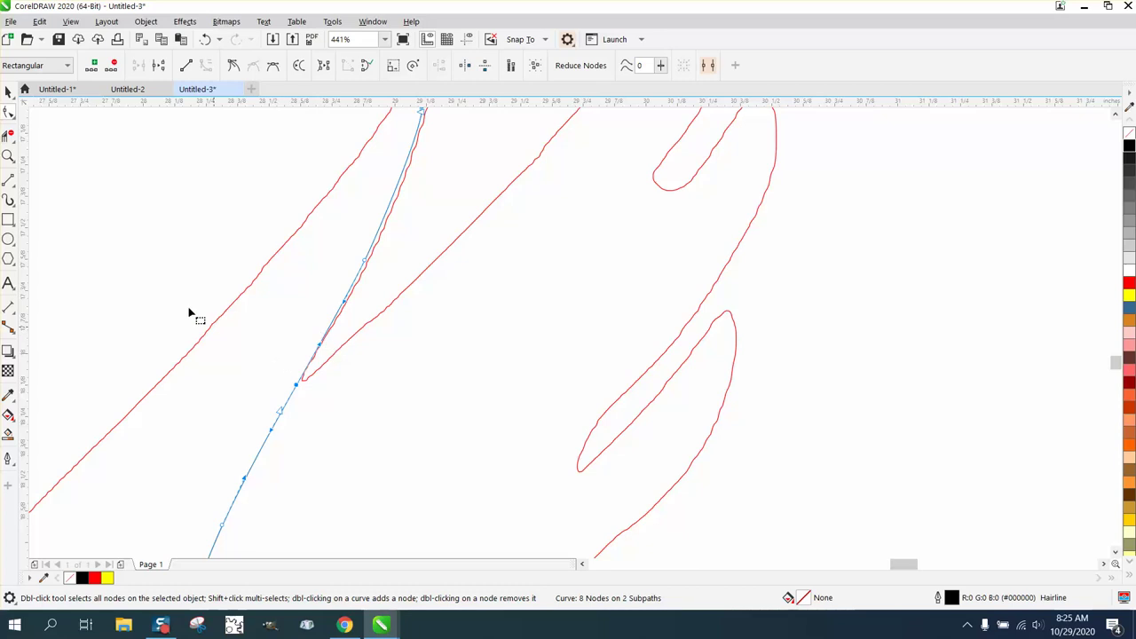
{"action": "right_click", "coordinate": [299, 390]}
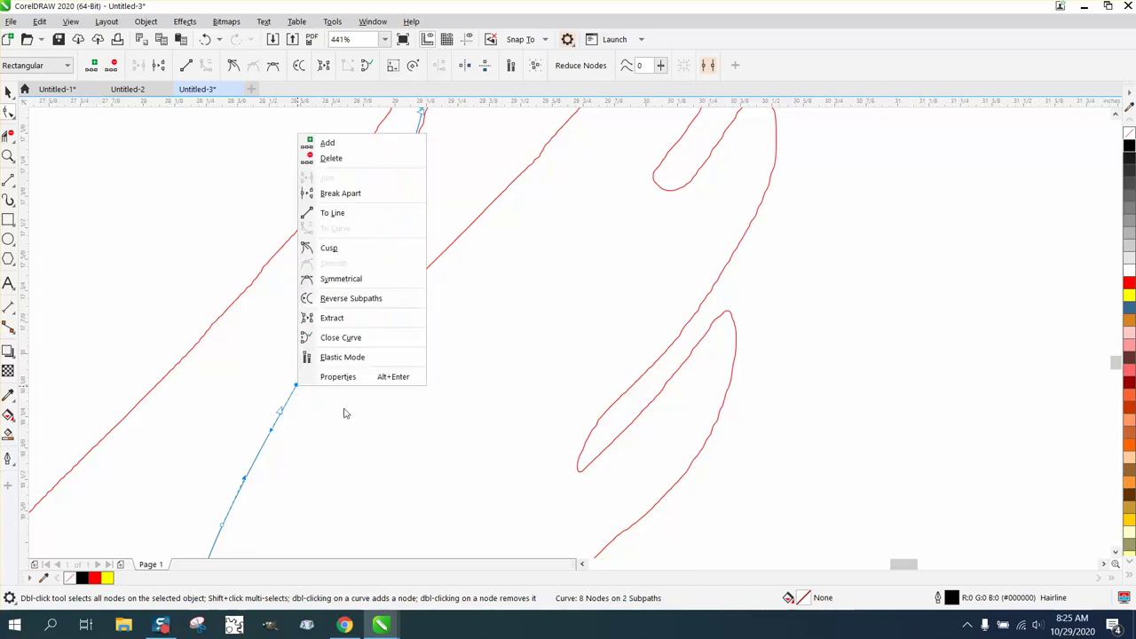
{"action": "left_click", "coordinate": [341, 194]}
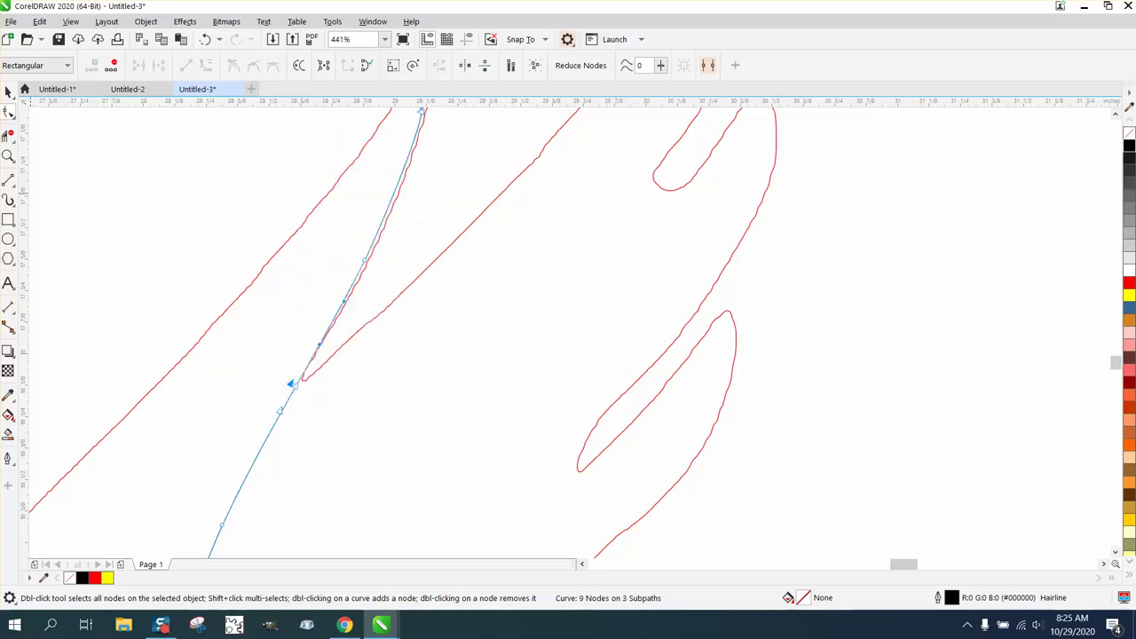
{"action": "left_click", "coordinate": [7, 135]}
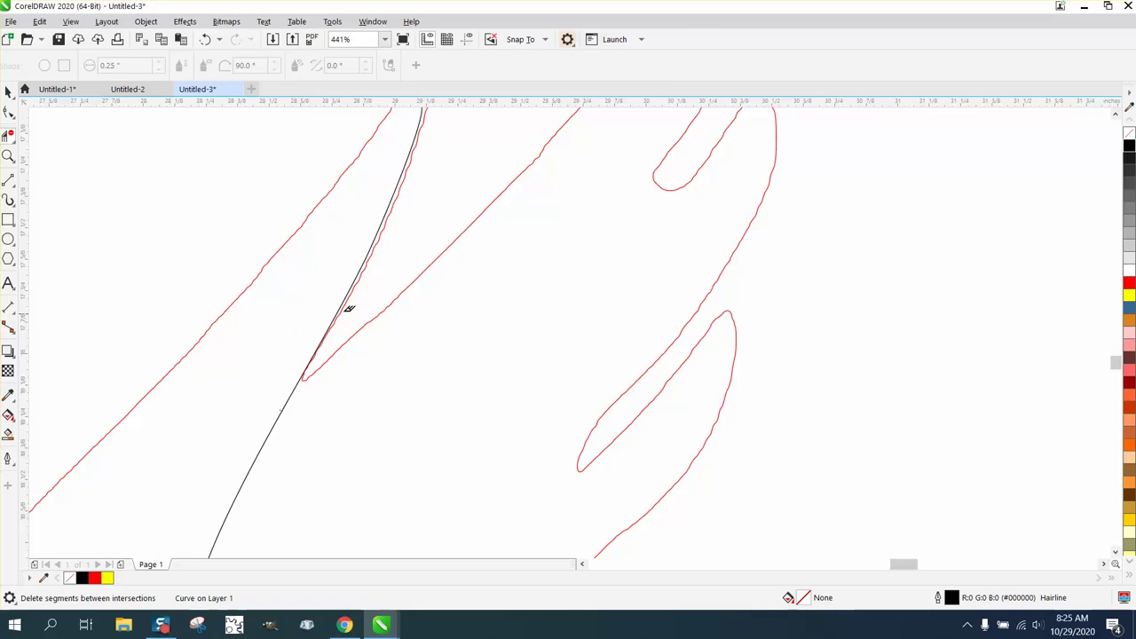
{"action": "left_click", "coordinate": [347, 290]}
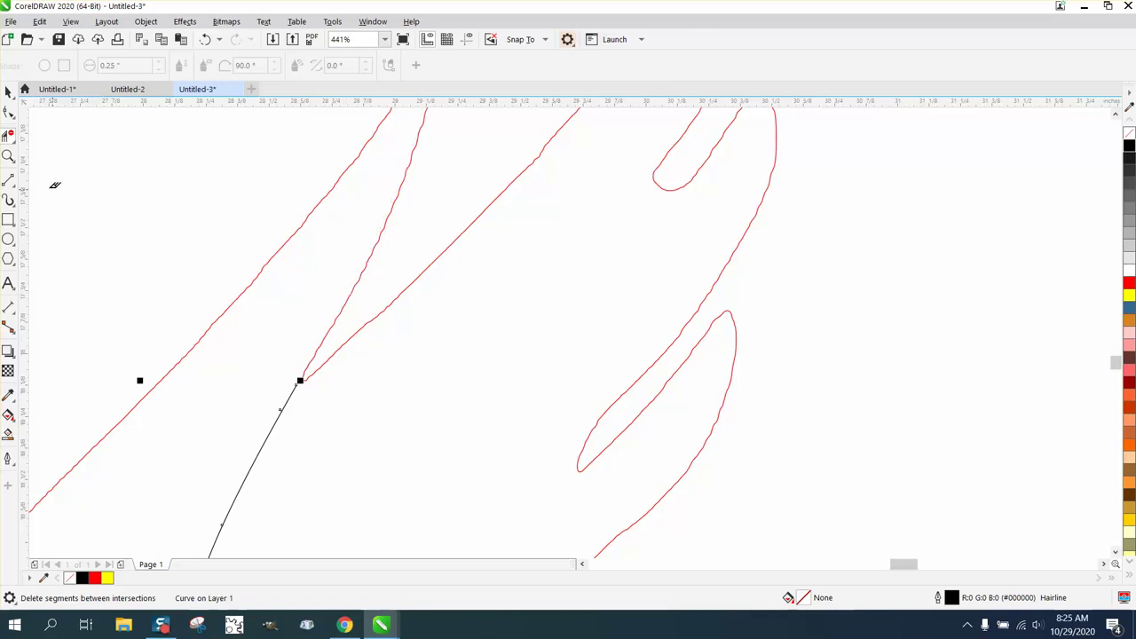
Step: Drag the wing line's top end node onto the red outline and delete the stray leftover node
{"action": "left_click", "coordinate": [13, 158]}
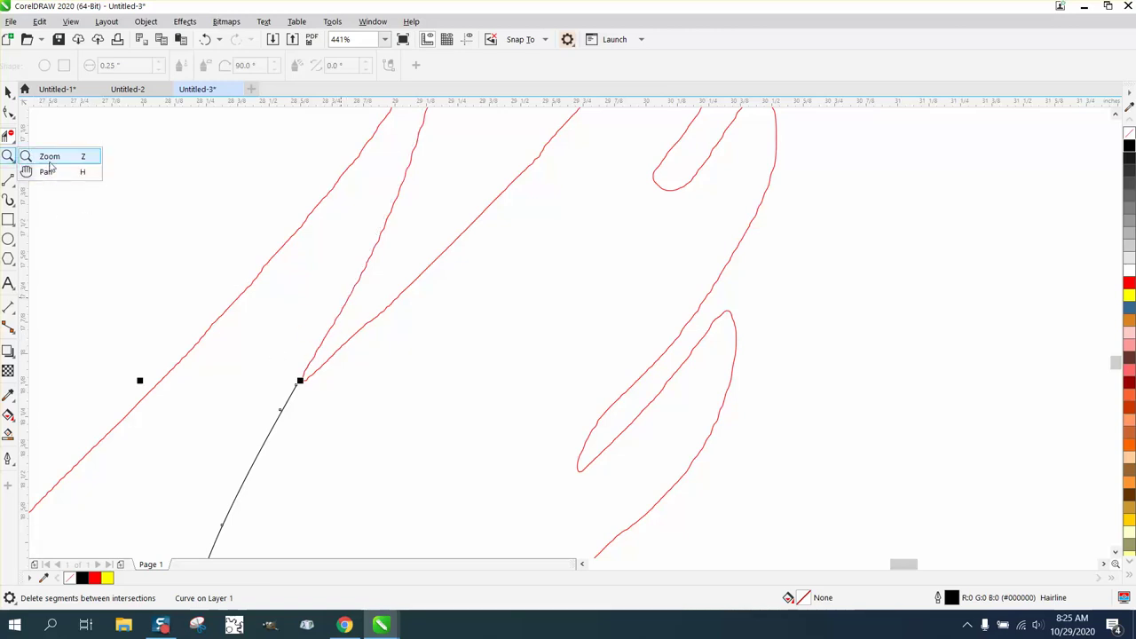
{"action": "left_click", "coordinate": [49, 156]}
{"action": "left_click_drag", "start_coordinate": [484, 455], "coordinate": [484, 455]}
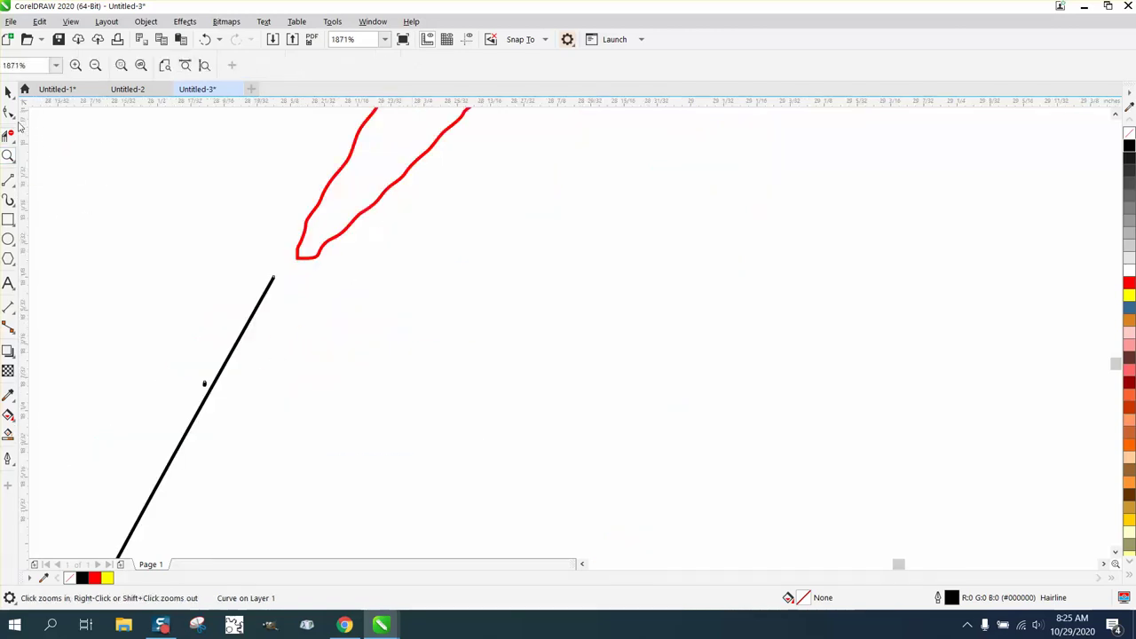
{"action": "left_click", "coordinate": [11, 113]}
{"action": "left_click", "coordinate": [49, 113]}
{"action": "left_click_drag", "start_coordinate": [273, 280], "coordinate": [296, 258]}
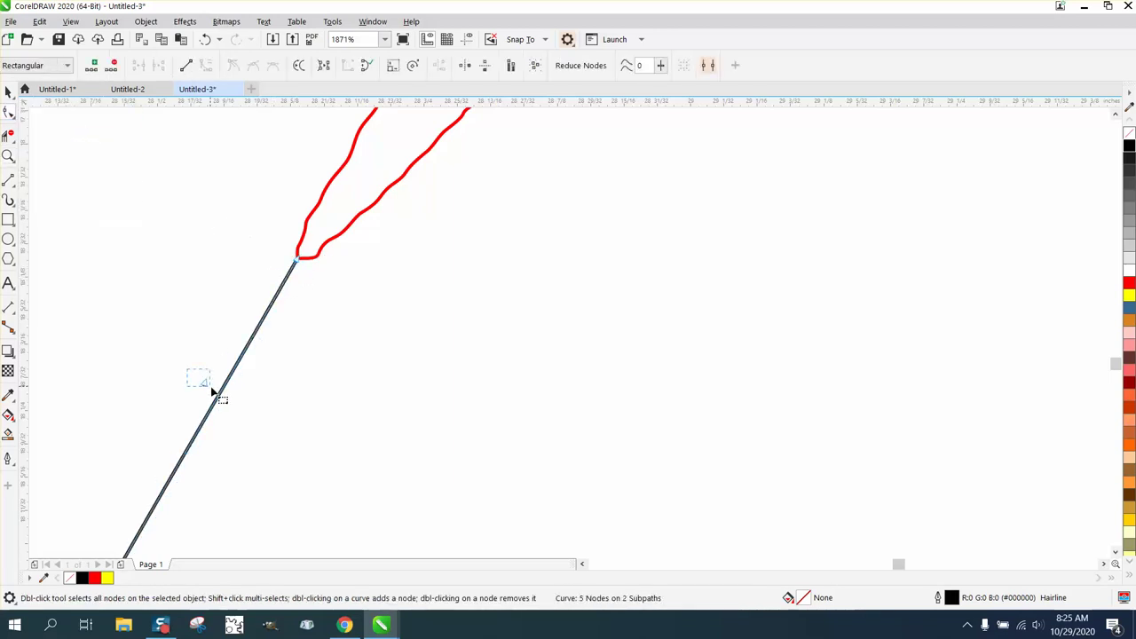
{"action": "left_click_drag", "start_coordinate": [187, 369], "coordinate": [217, 396]}
{"action": "key", "text": "Delete"}
{"action": "scroll", "coordinate": [217, 382], "scroll_direction": "down", "scroll_amount": 7}
{"action": "scroll", "coordinate": [302, 391], "scroll_direction": "down", "scroll_amount": 2}
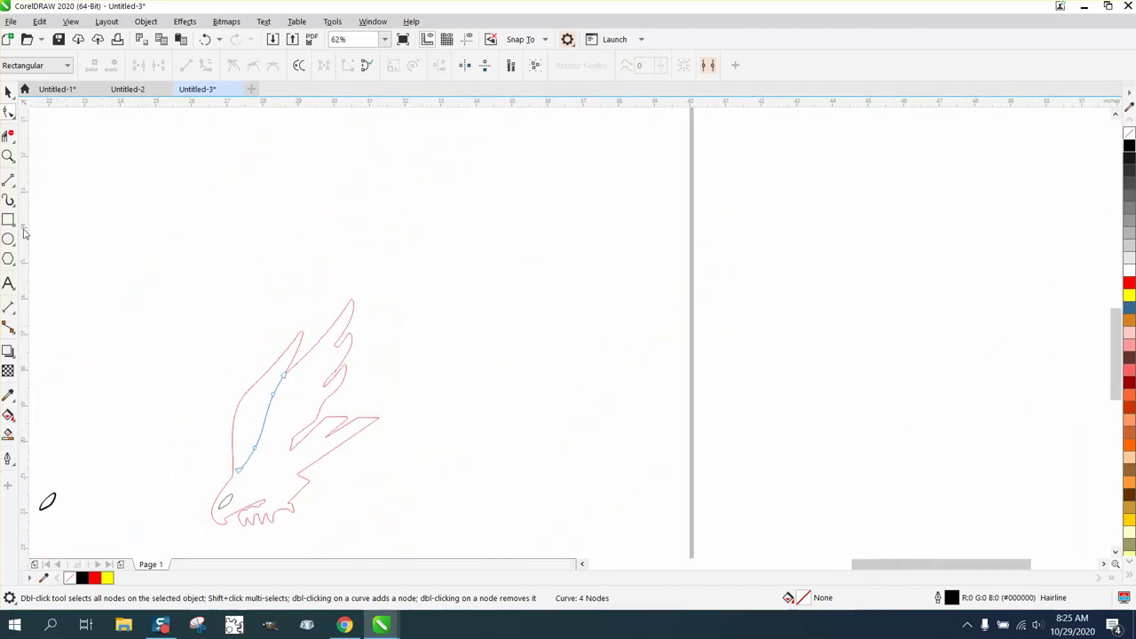
{"action": "left_click", "coordinate": [8, 156]}
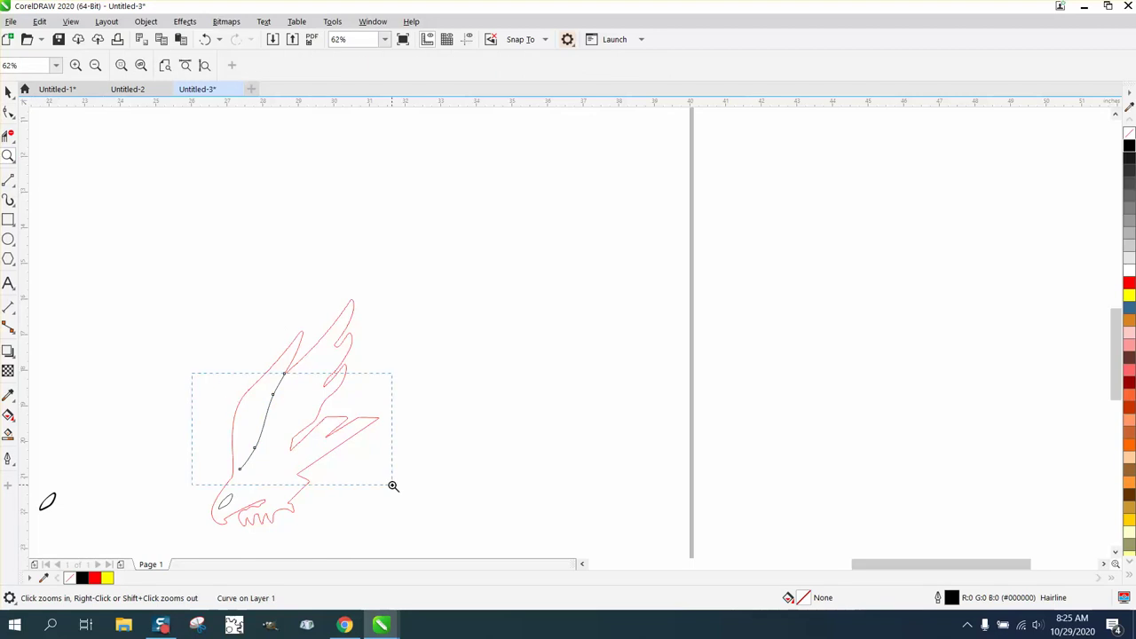
{"action": "left_click_drag", "start_coordinate": [186, 353], "coordinate": [349, 478]}
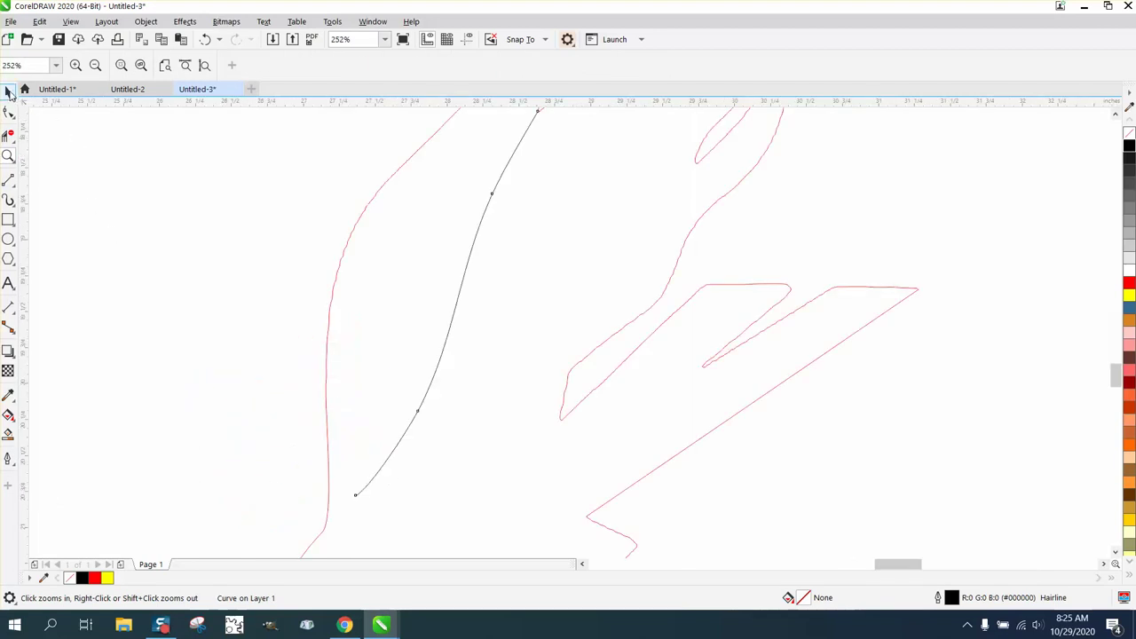
{"action": "left_click", "coordinate": [8, 92]}
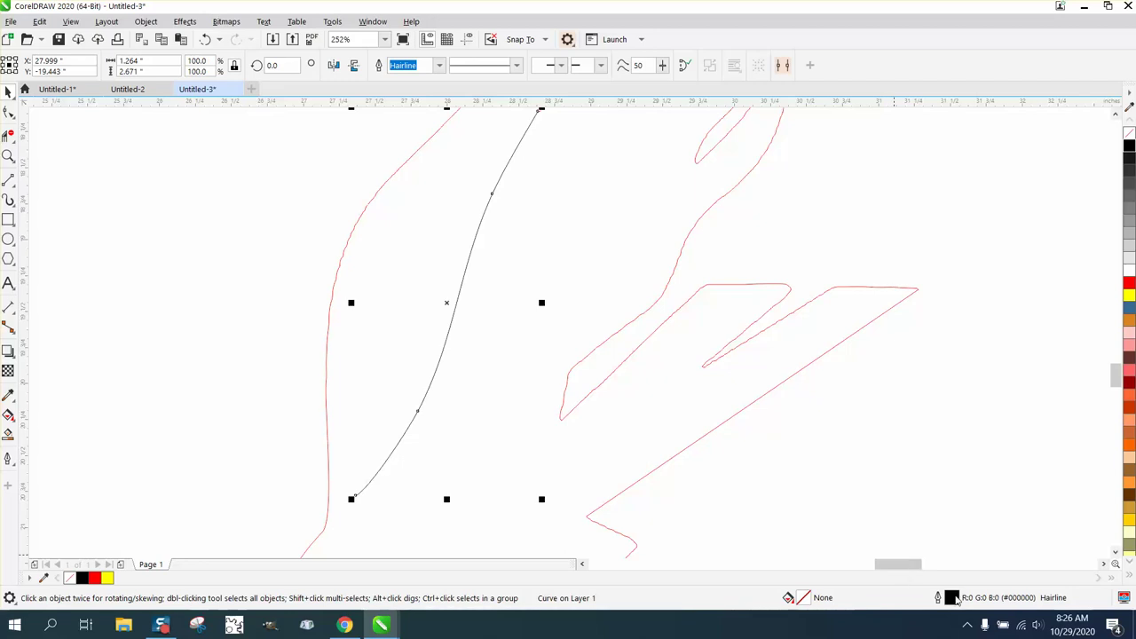
Step: Give the wing line a 1.5 pt outline, measured in points, with Scale with object ticked
{"action": "double_click", "coordinate": [953, 598]}
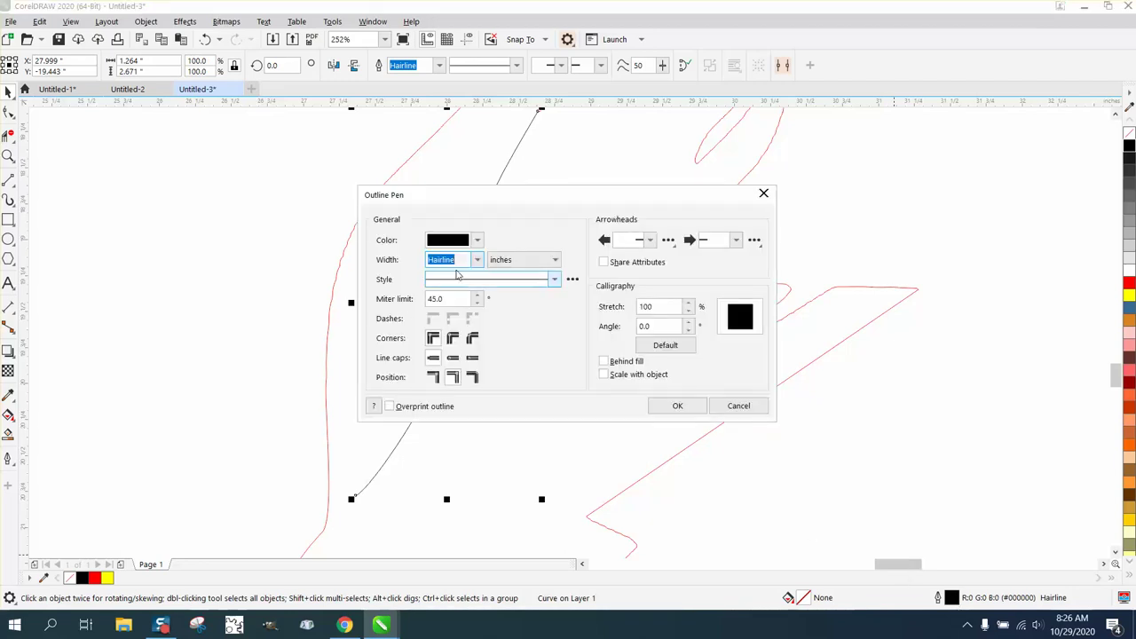
{"action": "left_click", "coordinate": [477, 261]}
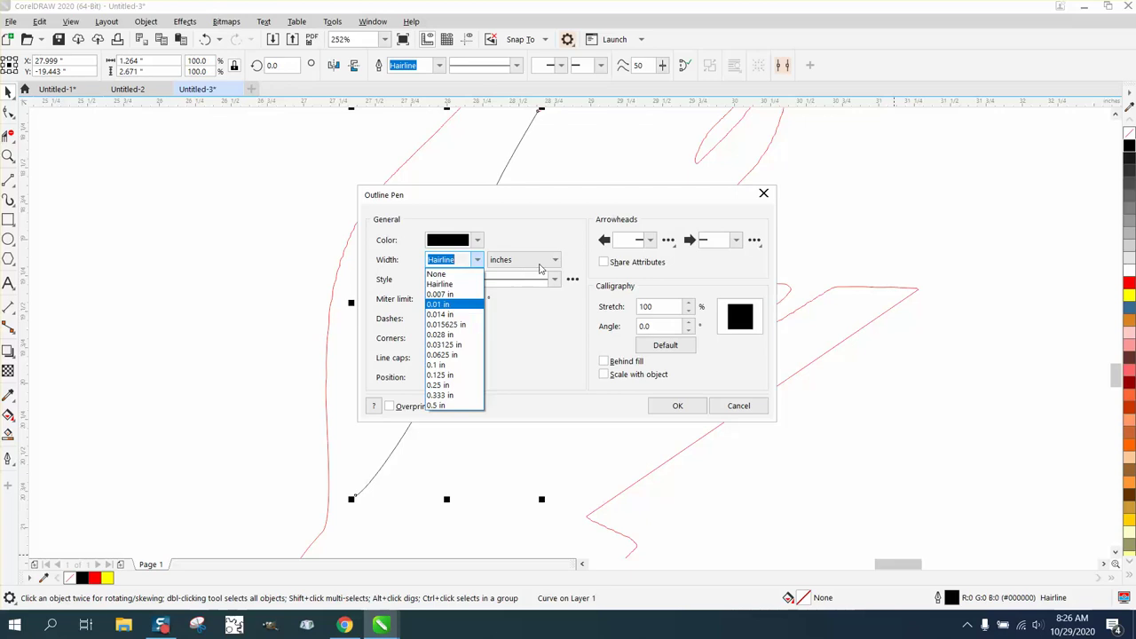
{"action": "left_click", "coordinate": [555, 263]}
{"action": "left_click", "coordinate": [557, 264]}
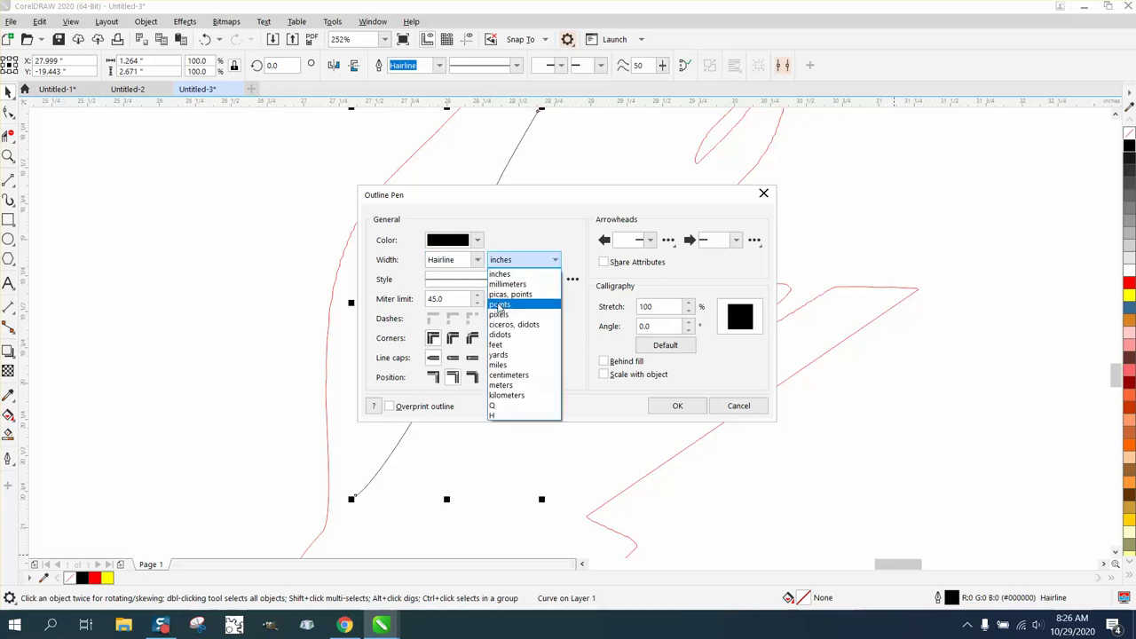
{"action": "left_click", "coordinate": [514, 302]}
{"action": "left_click", "coordinate": [476, 260]}
{"action": "left_click", "coordinate": [436, 365]}
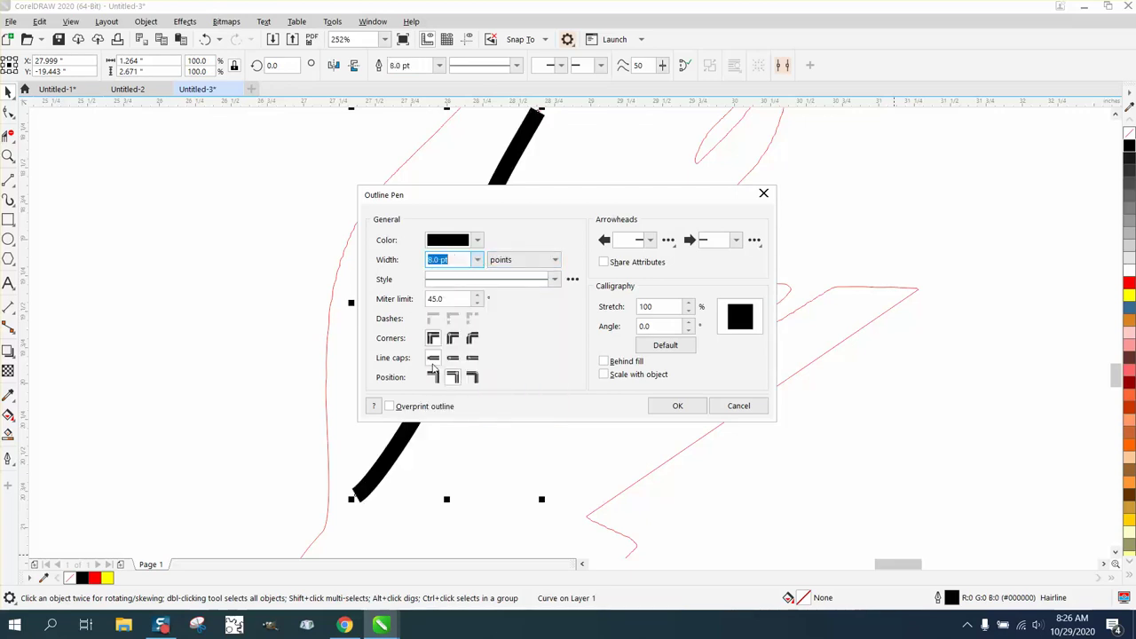
{"action": "left_click", "coordinate": [477, 260]}
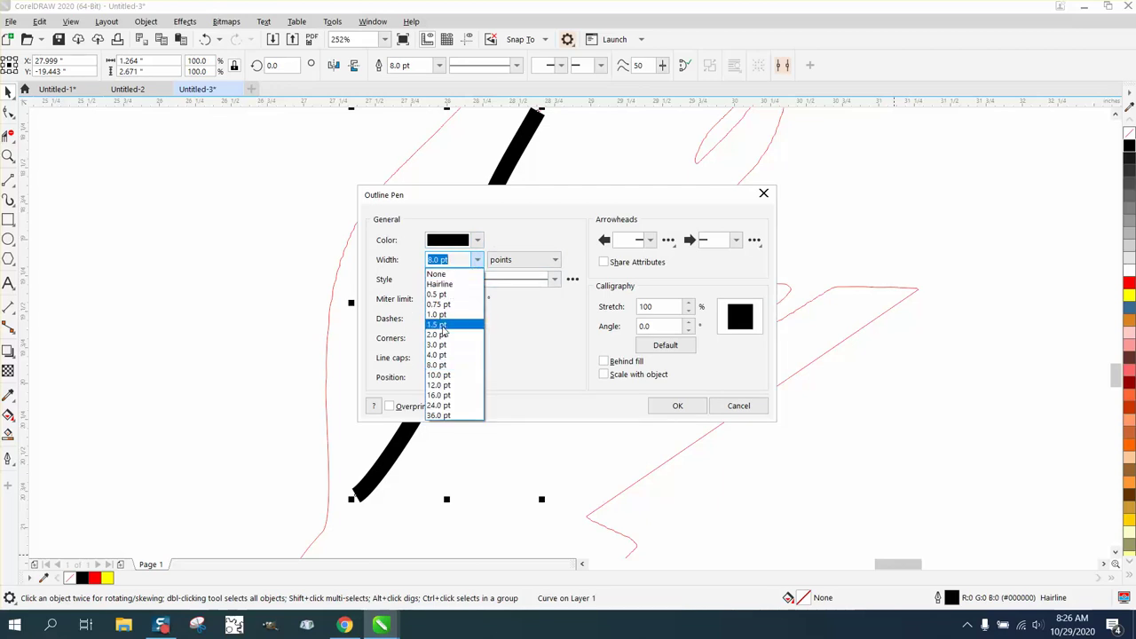
{"action": "left_click", "coordinate": [445, 325]}
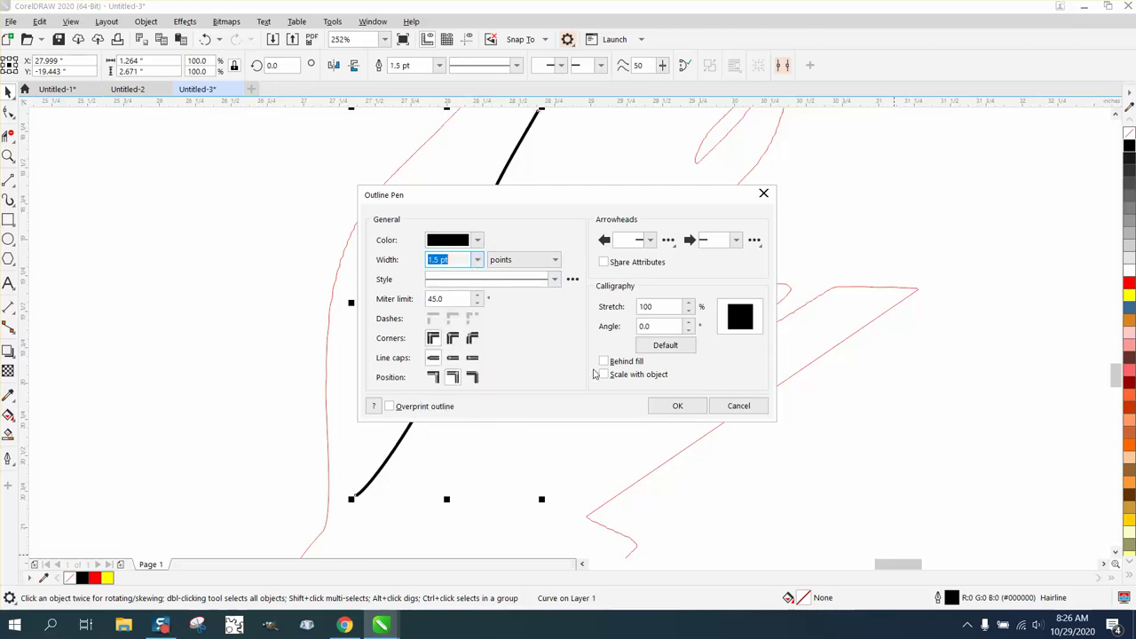
{"action": "left_click", "coordinate": [604, 373]}
{"action": "left_click", "coordinate": [666, 407]}
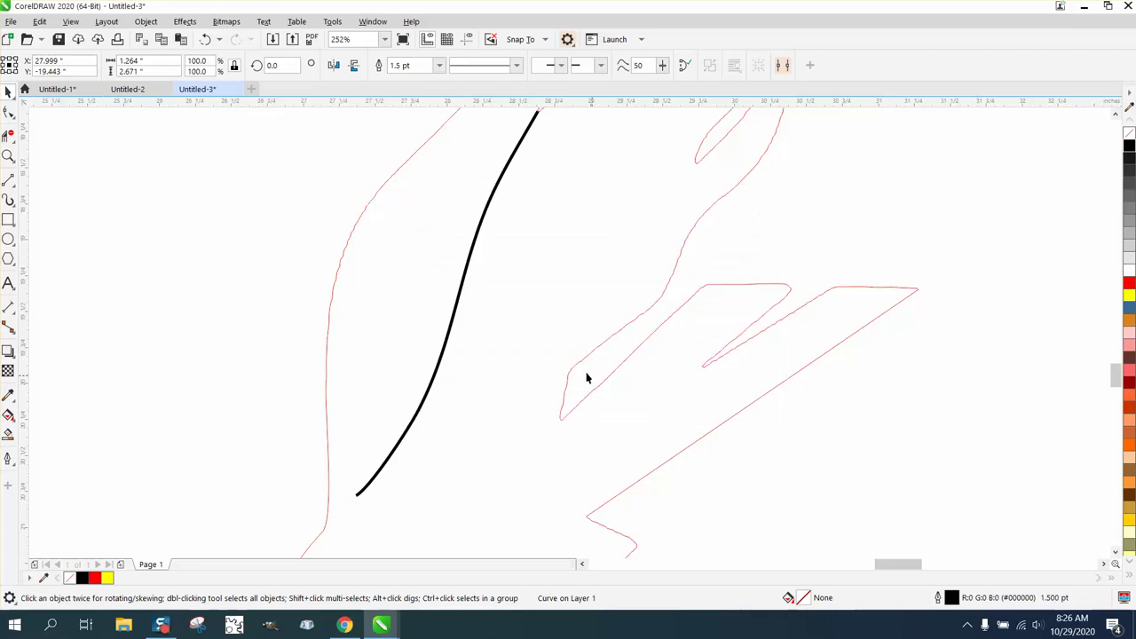
Step: Set the small eye shape's outline to 1.5 pt width with Scale with object ticked
{"action": "scroll", "coordinate": [412, 304], "scroll_direction": "down", "scroll_amount": 2}
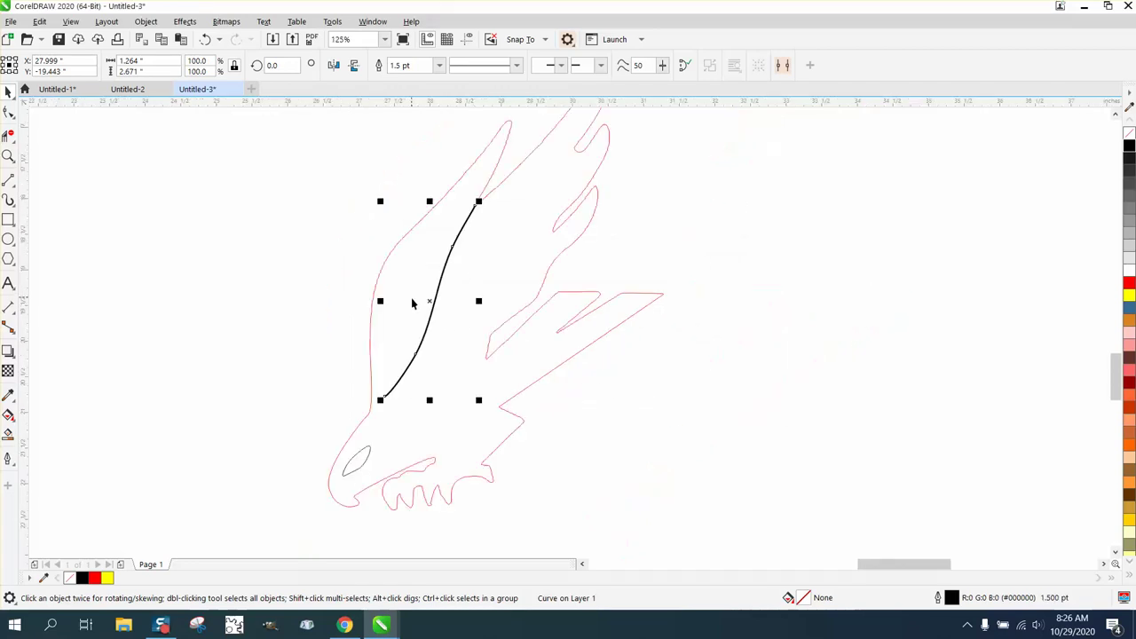
{"action": "left_click", "coordinate": [369, 453]}
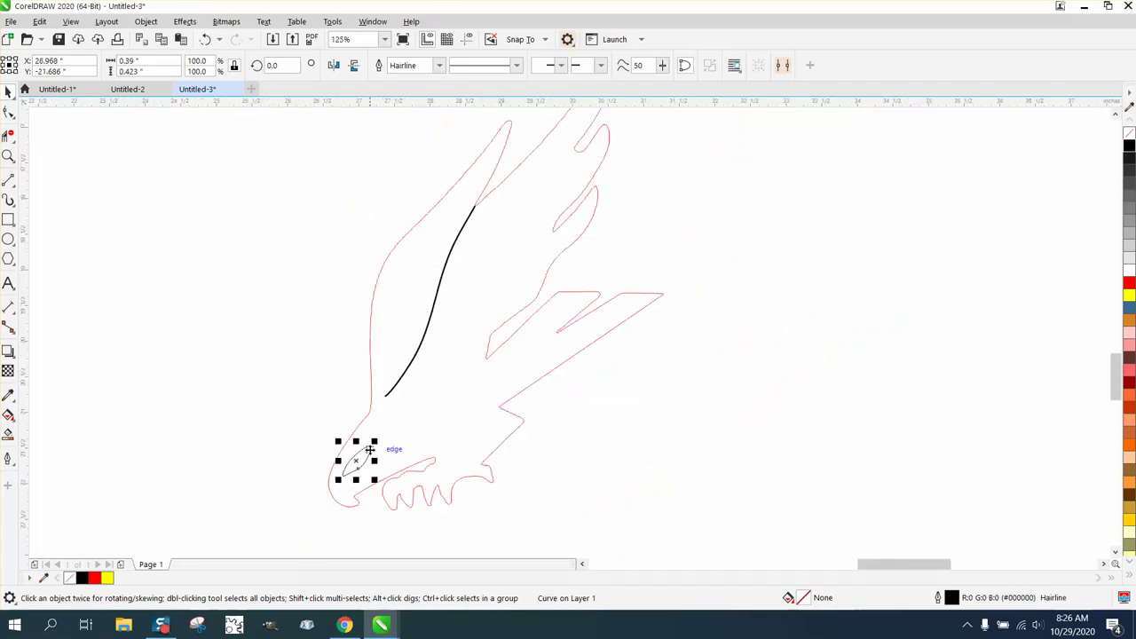
{"action": "double_click", "coordinate": [950, 602]}
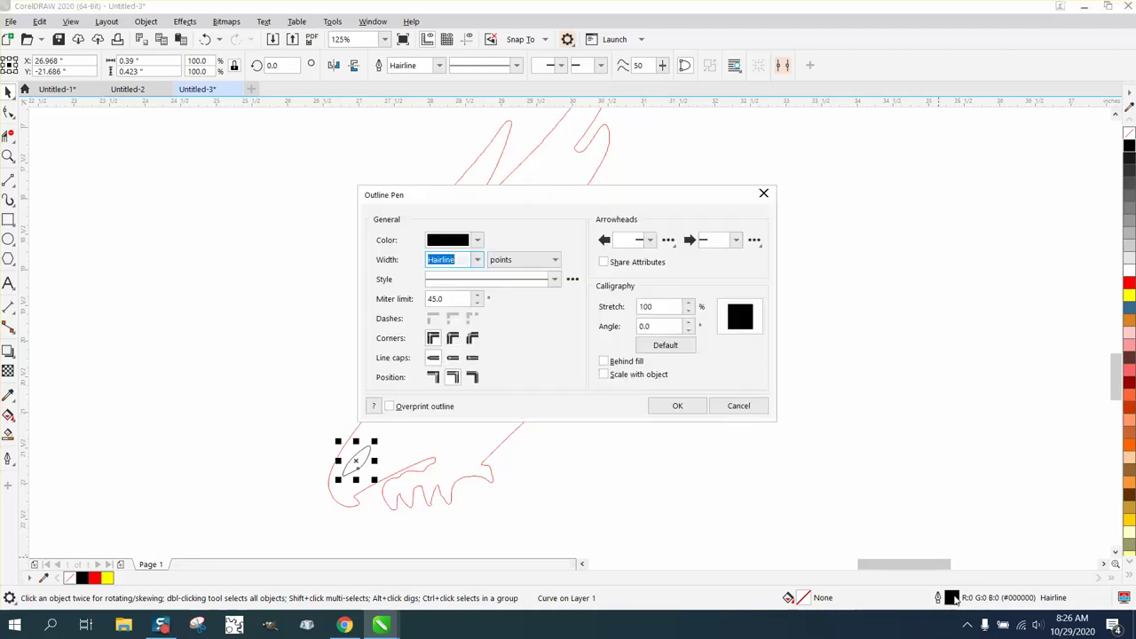
{"action": "left_click", "coordinate": [478, 260]}
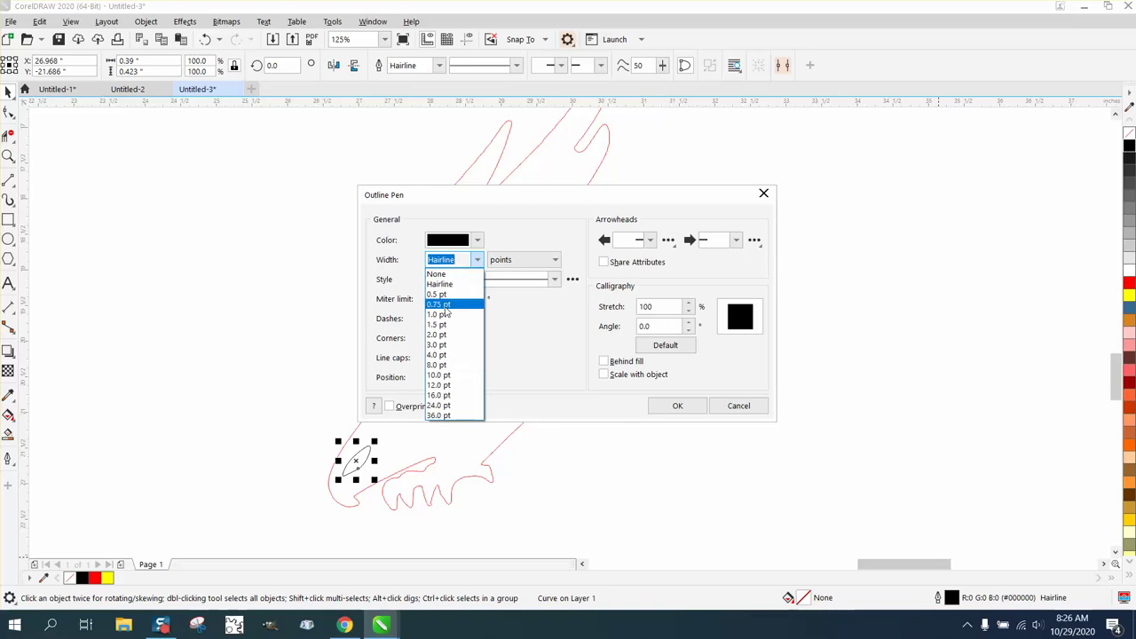
{"action": "left_click", "coordinate": [444, 325]}
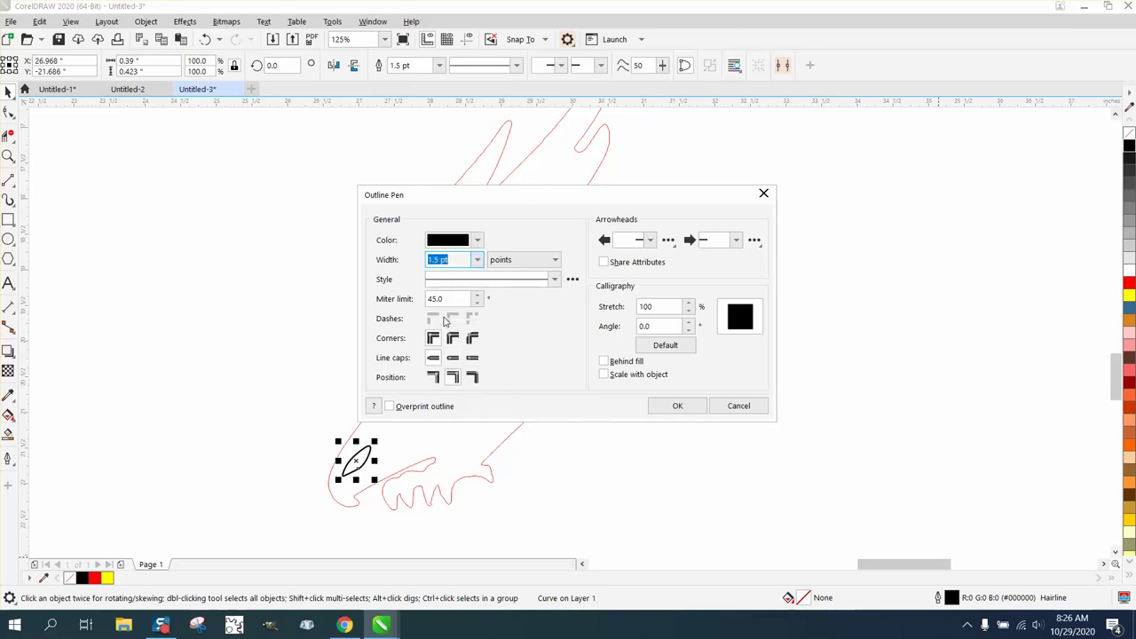
{"action": "left_click", "coordinate": [605, 375]}
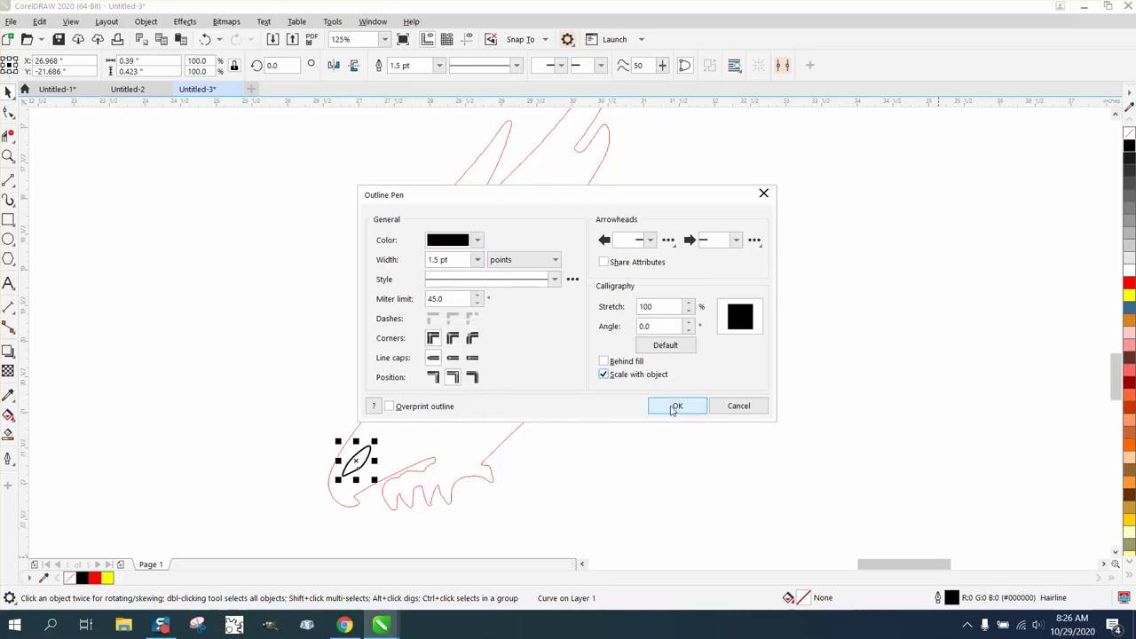
{"action": "left_click", "coordinate": [674, 405]}
{"action": "scroll", "coordinate": [510, 339], "scroll_direction": "down", "scroll_amount": 2}
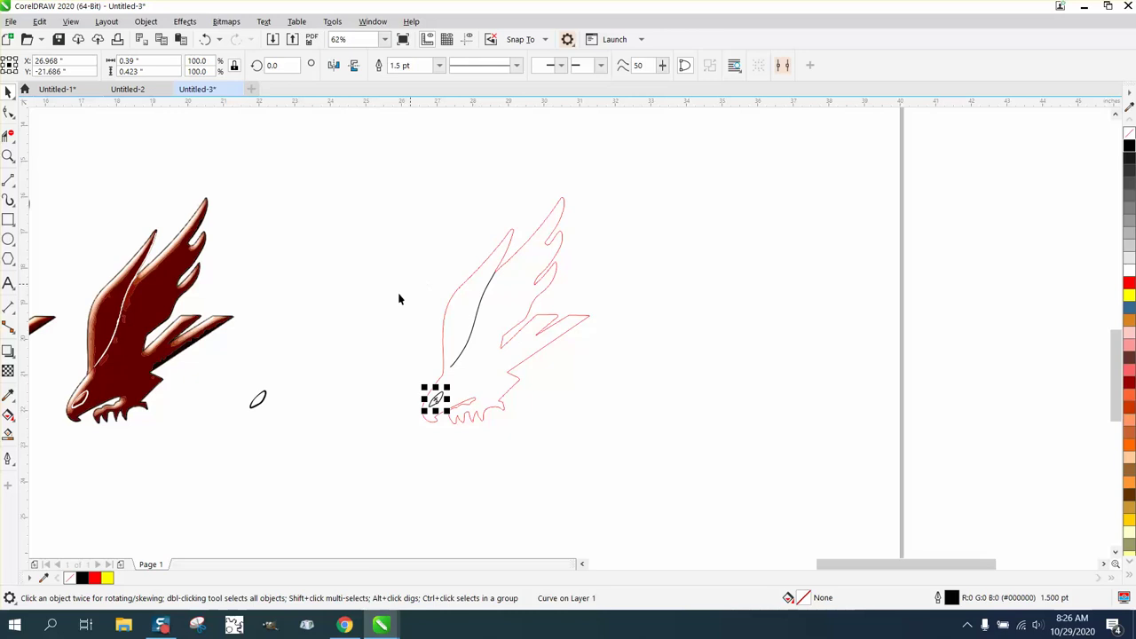
Step: Delete the two dark birds and the upper pink bird from the page
{"action": "scroll", "coordinate": [287, 322], "scroll_direction": "down", "scroll_amount": 4}
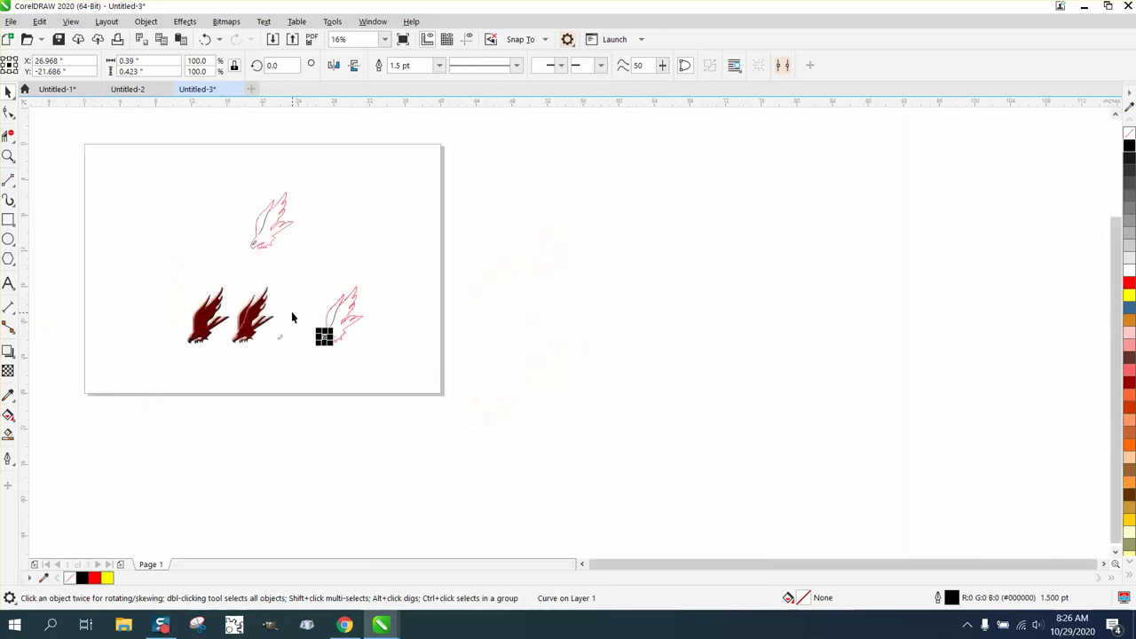
{"action": "left_click_drag", "start_coordinate": [183, 184], "coordinate": [305, 373]}
{"action": "key", "text": "Delete"}
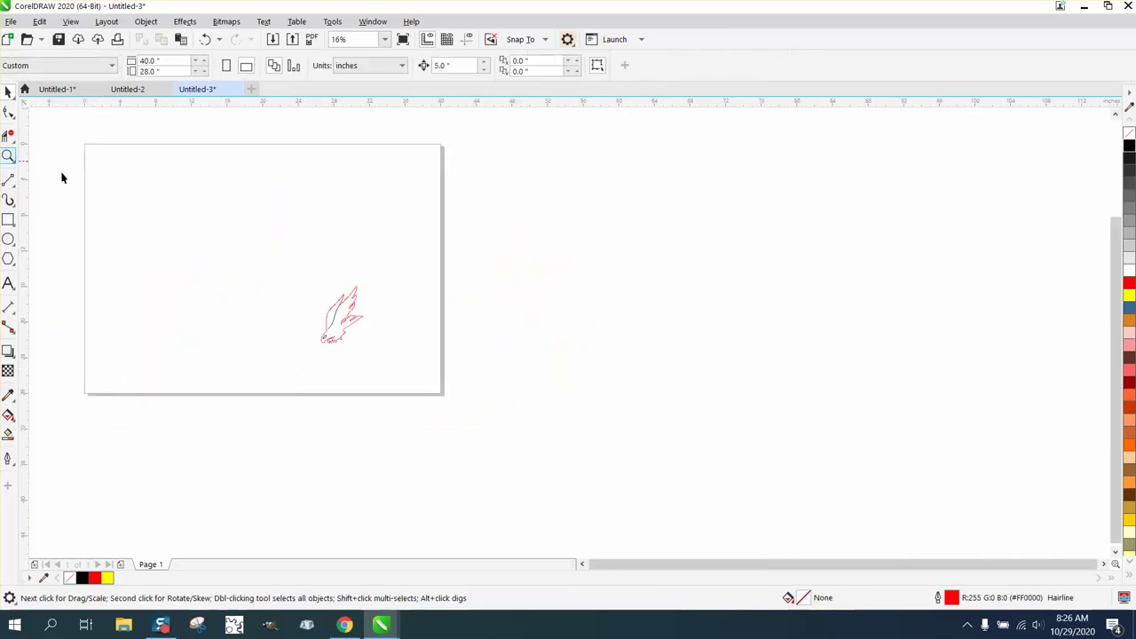
{"action": "key", "text": "z"}
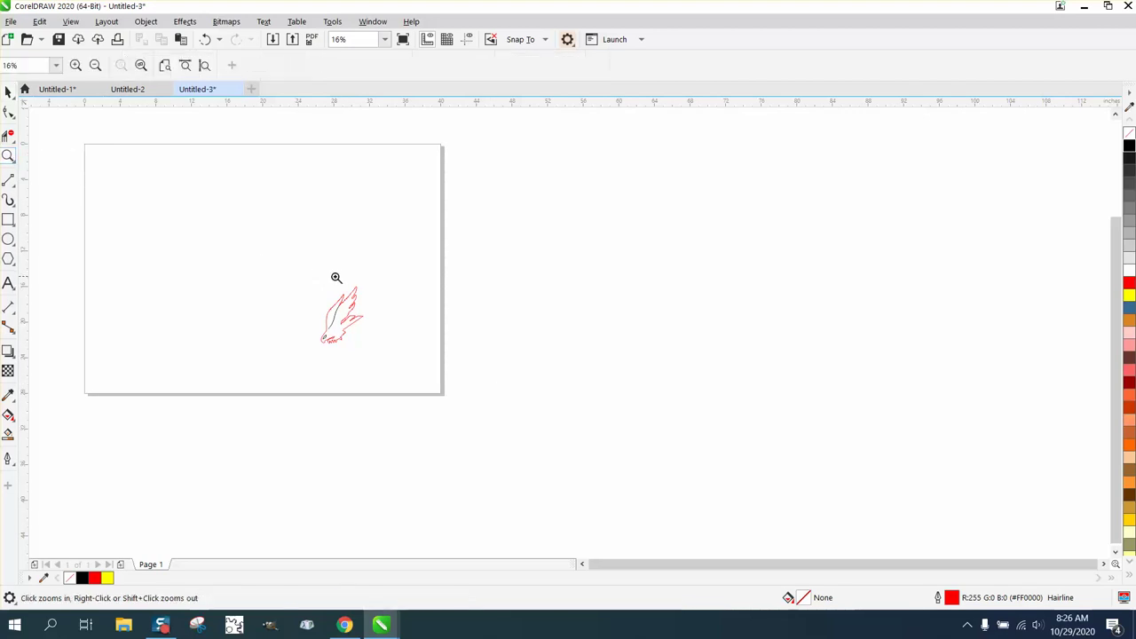
{"action": "left_click", "coordinate": [400, 342]}
{"action": "right_click", "coordinate": [520, 407]}
{"action": "right_click", "coordinate": [217, 213]}
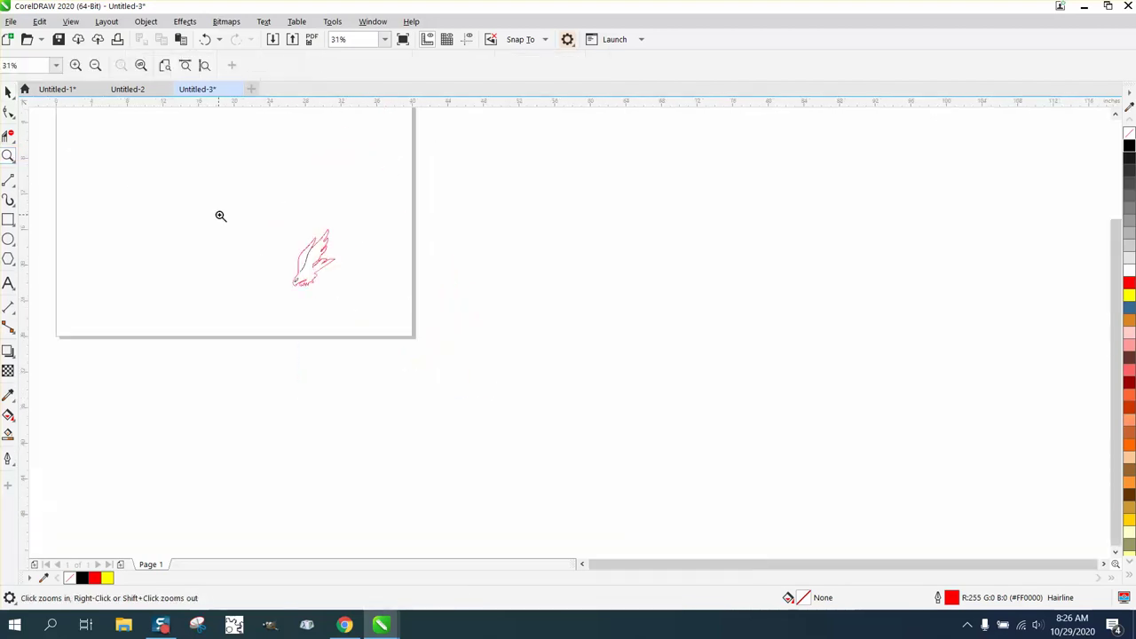
Step: Enlarge the remaining bird with its wing and eye lines to 14.03 × 18.96 inches at the page's left
{"action": "left_click", "coordinate": [8, 92]}
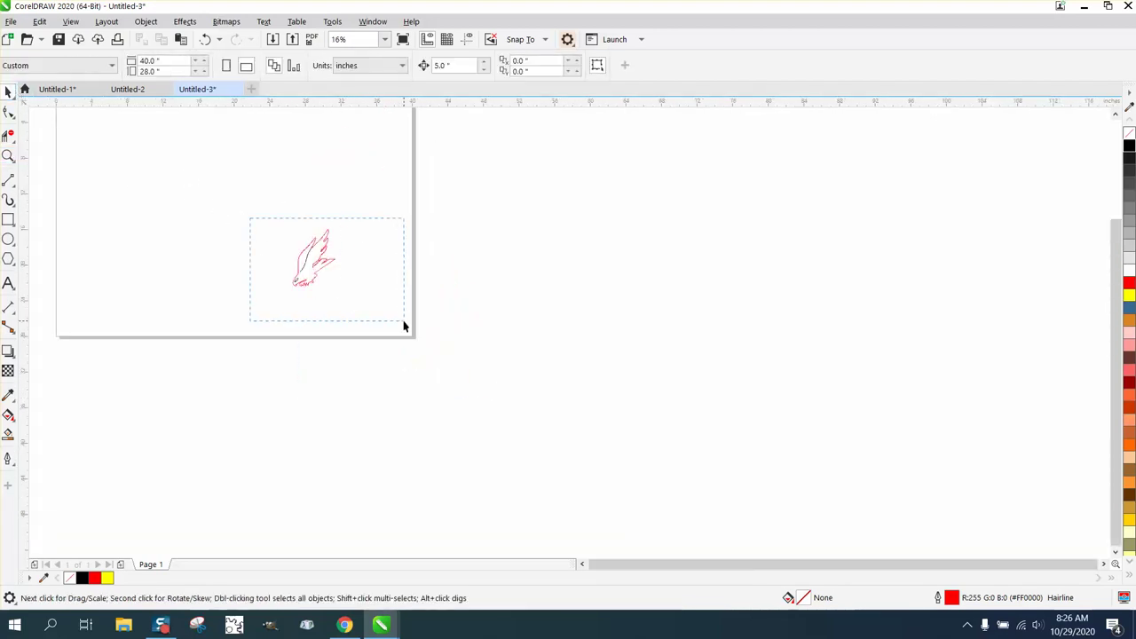
{"action": "left_click_drag", "start_coordinate": [250, 219], "coordinate": [403, 323]}
{"action": "mouse_move", "coordinate": [339, 227]}
{"action": "left_mouse_down"}
{"action": "mouse_move", "coordinate": [498, 132]}
{"action": "mouse_move", "coordinate": [562, 116]}
{"action": "left_mouse_up"}
{"action": "scroll", "coordinate": [569, 222], "scroll_direction": "down", "scroll_amount": 1}
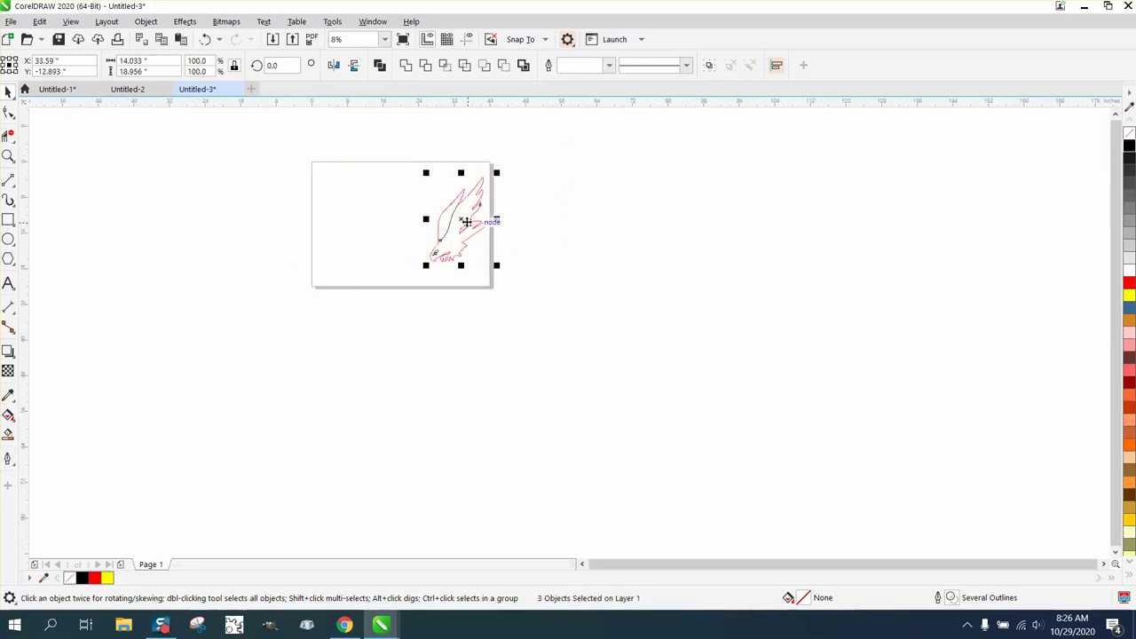
{"action": "left_click_drag", "start_coordinate": [465, 222], "coordinate": [349, 211]}
{"action": "left_click", "coordinate": [11, 156]}
{"action": "left_click", "coordinate": [82, 157]}
{"action": "mouse_move", "coordinate": [320, 174]}
{"action": "left_mouse_down"}
{"action": "mouse_move", "coordinate": [382, 231]}
{"action": "mouse_move", "coordinate": [500, 280]}
{"action": "left_mouse_up"}
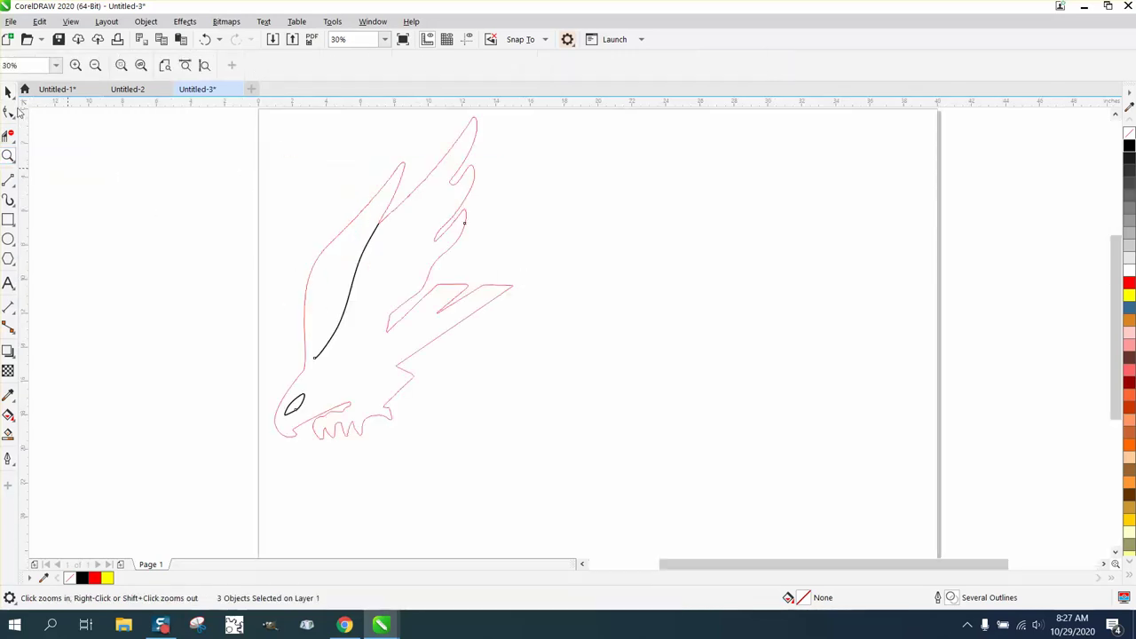
Step: Nudge the black wing line and the eye shape left, off the bird outline
{"action": "left_click", "coordinate": [8, 91]}
{"action": "left_click", "coordinate": [176, 180]}
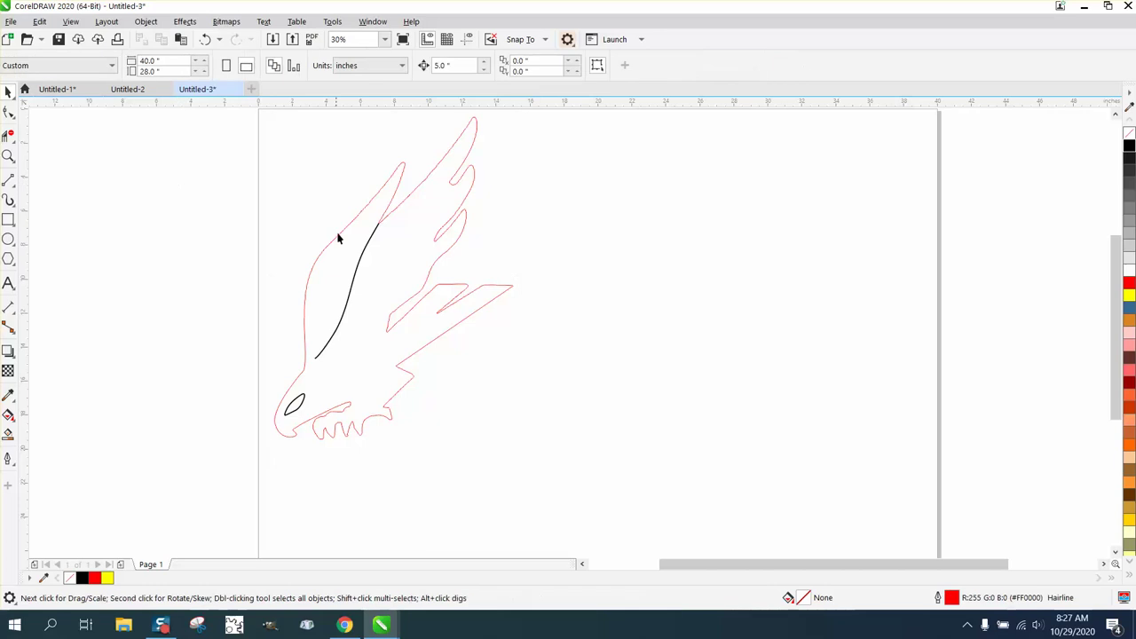
{"action": "left_click", "coordinate": [366, 247]}
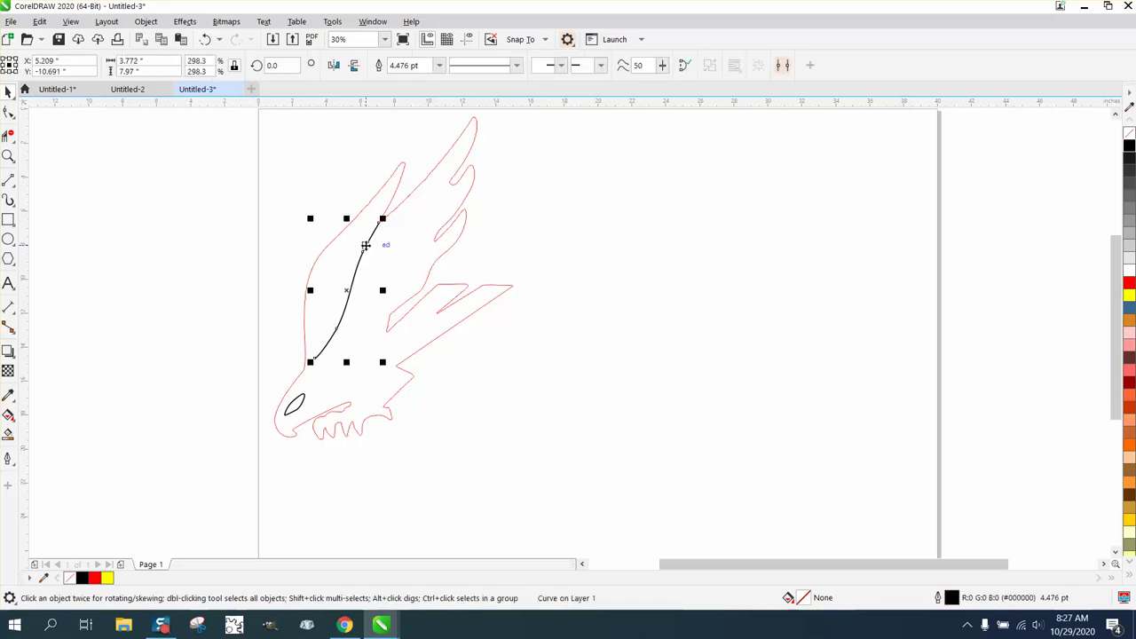
{"action": "key", "text": "Left"}
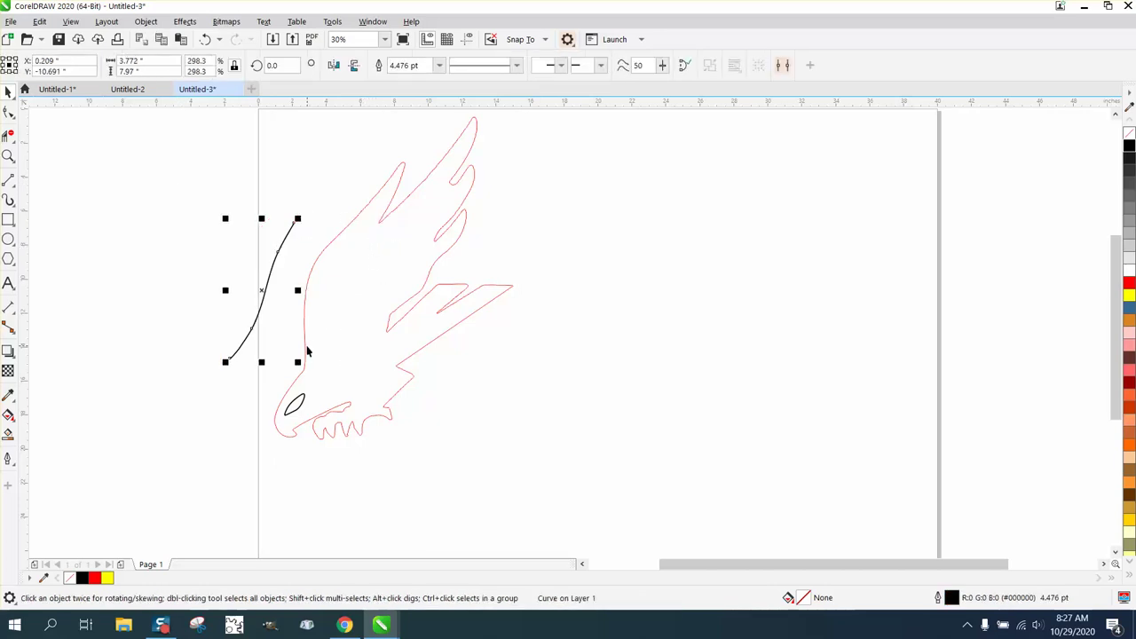
{"action": "key", "text": "Left"}
{"action": "left_click", "coordinate": [294, 406]}
{"action": "key", "text": "Left"}
{"action": "key", "text": "Left"}
Step: Set both the wing line and eye shape outlines back to Hairline width
{"action": "left_click_drag", "start_coordinate": [204, 410], "coordinate": [237, 452]}
{"action": "double_click", "coordinate": [951, 600]}
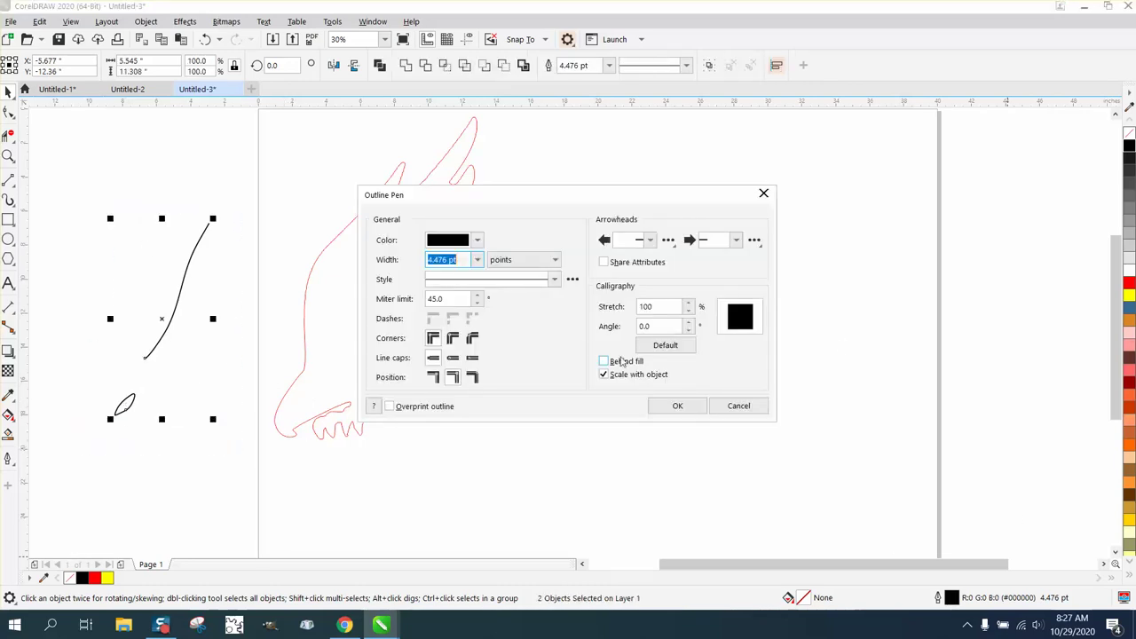
{"action": "left_click", "coordinate": [477, 259]}
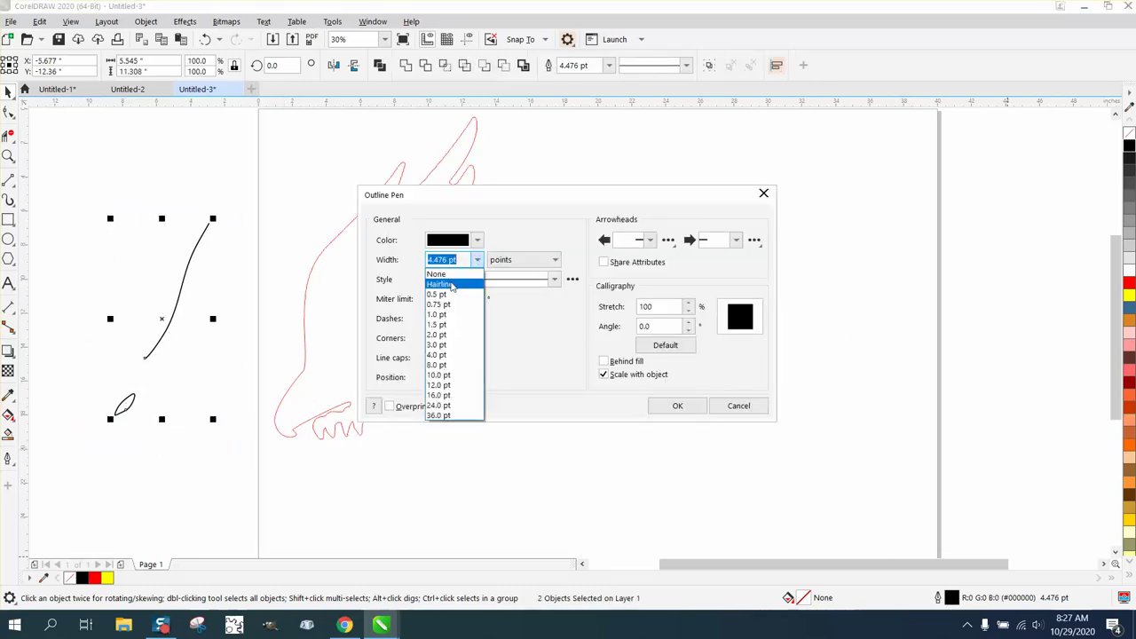
{"action": "left_click", "coordinate": [441, 270]}
{"action": "left_click", "coordinate": [676, 406]}
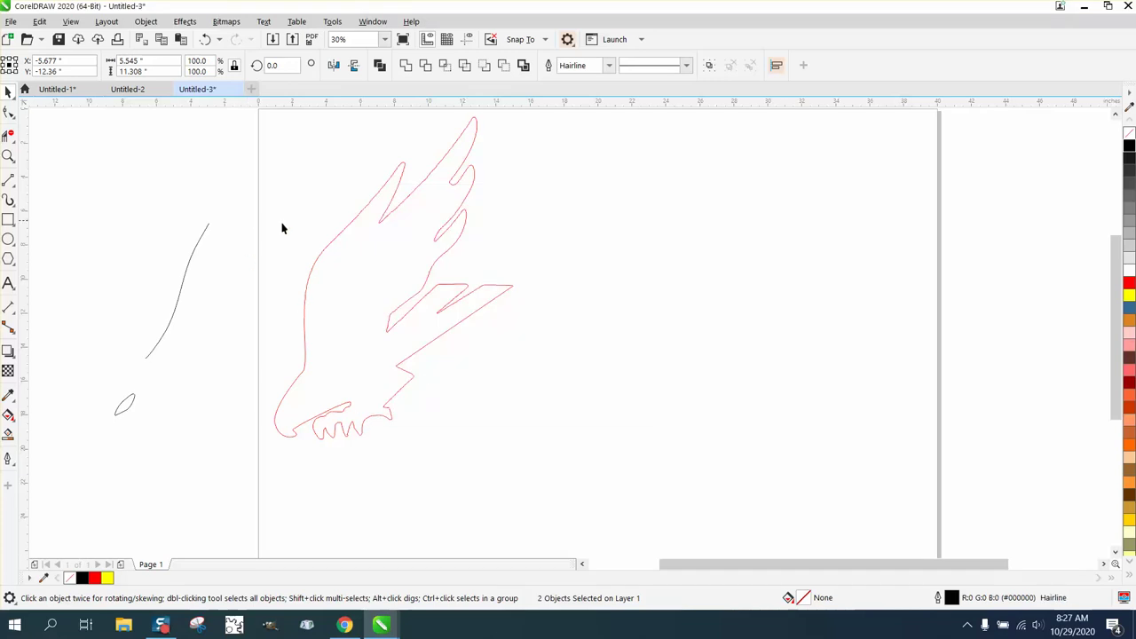
Step: Nudge the red bird outline up above the page and the wing line and eye right onto it
{"action": "scroll", "coordinate": [464, 307], "scroll_direction": "down", "scroll_amount": 2}
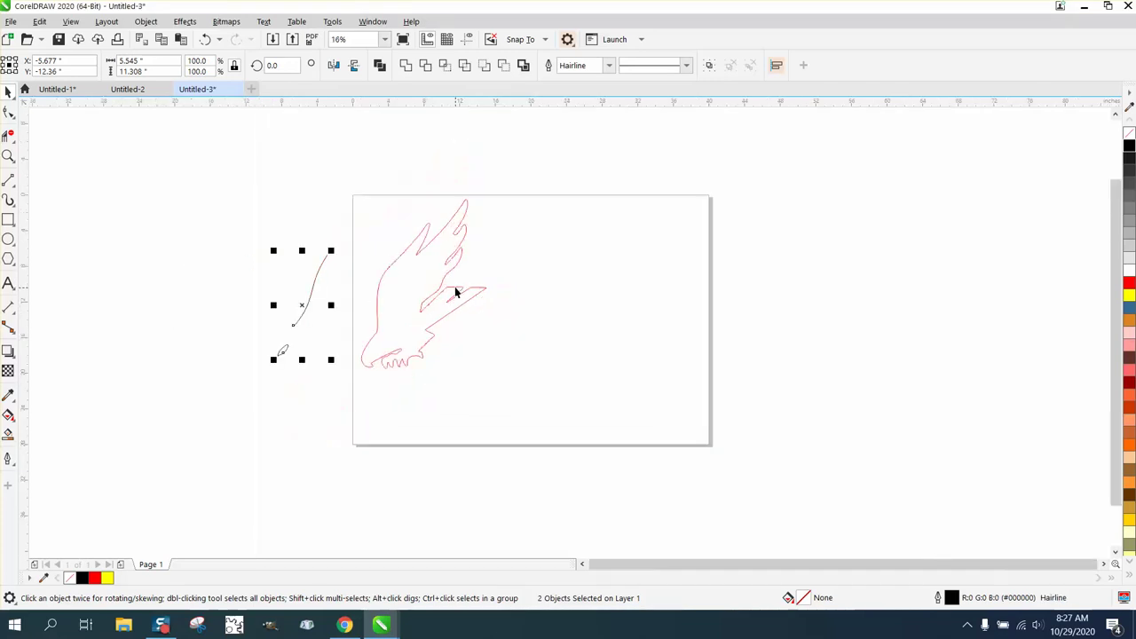
{"action": "mouse_move", "coordinate": [347, 186]}
{"action": "left_mouse_down"}
{"action": "mouse_move", "coordinate": [426, 347]}
{"action": "mouse_move", "coordinate": [523, 417]}
{"action": "mouse_move", "coordinate": [548, 405]}
{"action": "left_mouse_up"}
{"action": "key", "text": "Up"}
{"action": "key", "text": "Up"}
{"action": "key", "text": "Up"}
{"action": "key", "text": "Up"}
{"action": "key", "text": "Up"}
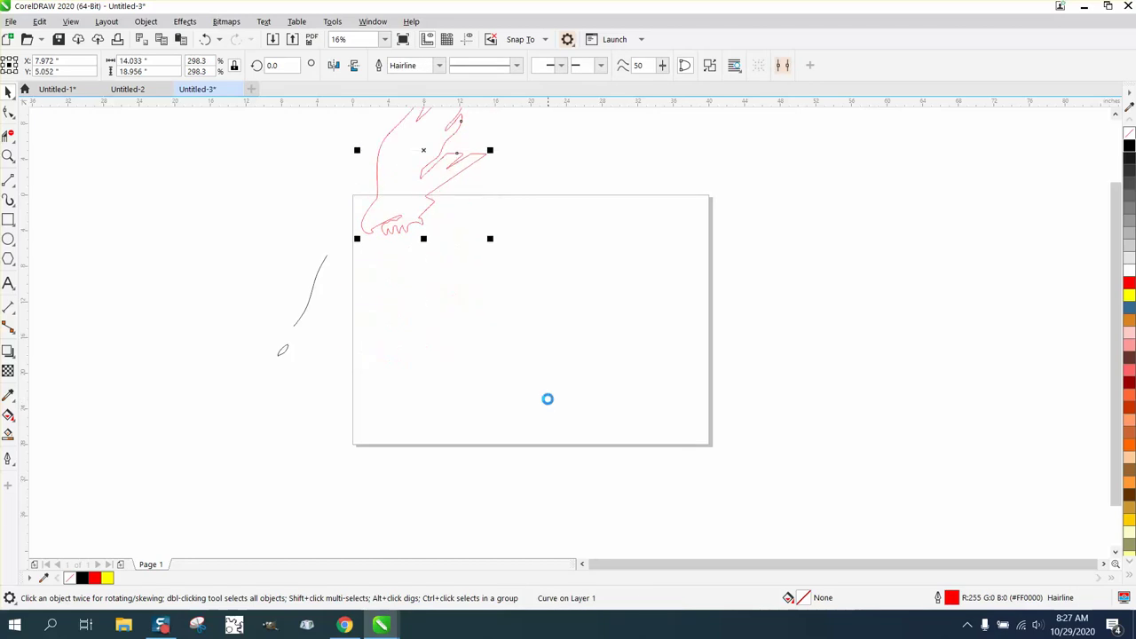
{"action": "left_click_drag", "start_coordinate": [156, 187], "coordinate": [346, 385]}
{"action": "key", "text": "Right"}
{"action": "key", "text": "Right"}
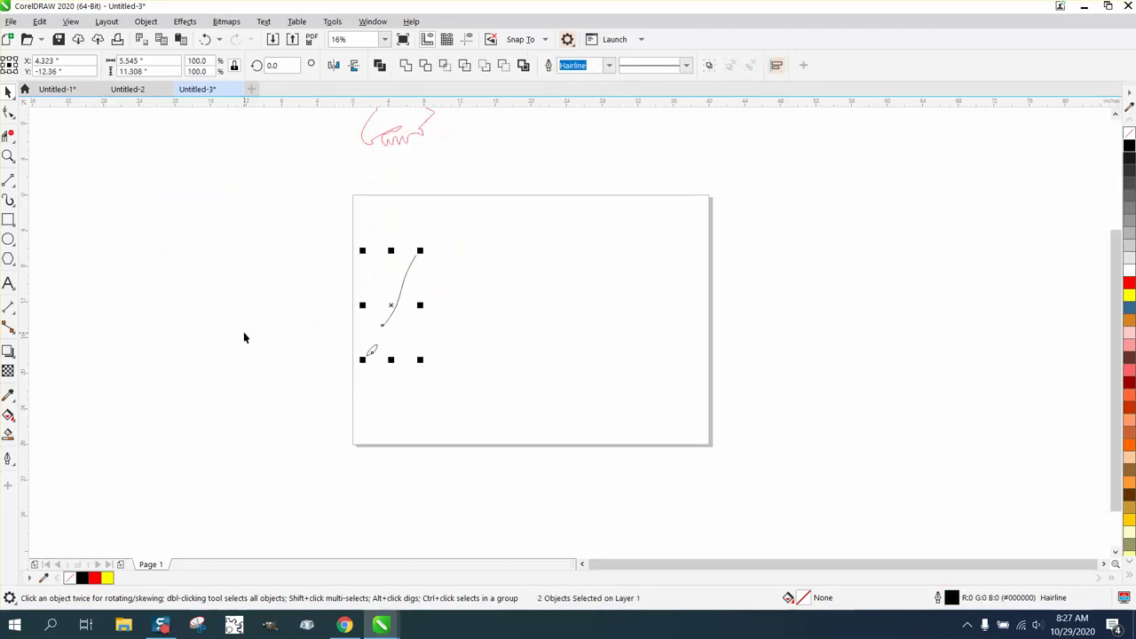
Step: Zoom in to inspect the wing line and its end against the bird outline
{"action": "left_click", "coordinate": [8, 157]}
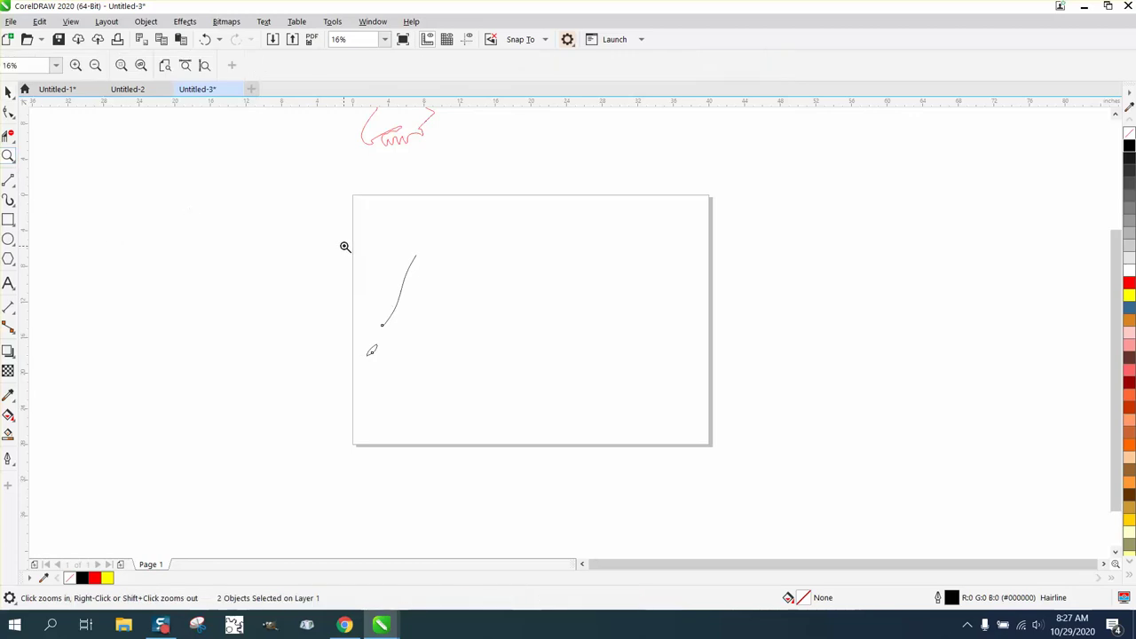
{"action": "left_click_drag", "start_coordinate": [325, 253], "coordinate": [529, 377]}
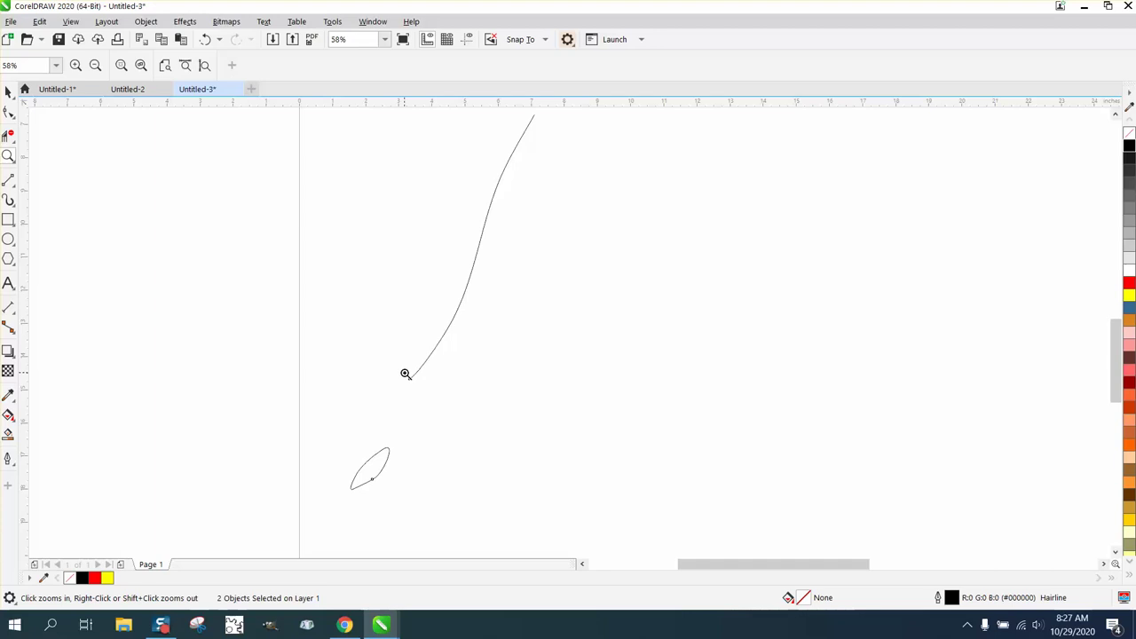
{"action": "right_click", "coordinate": [479, 205]}
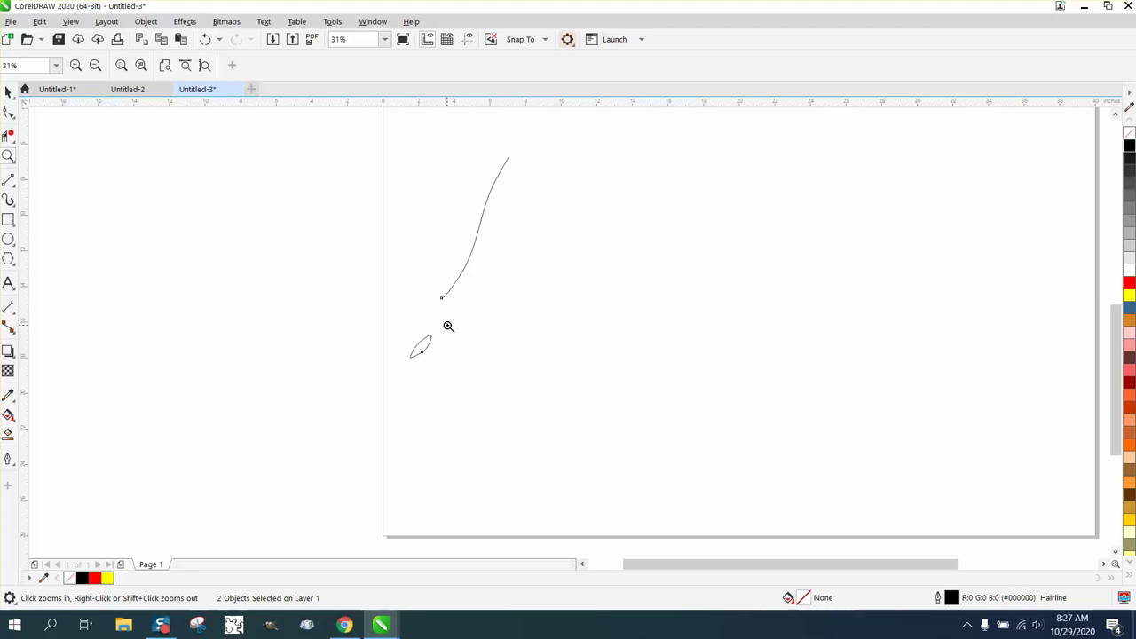
{"action": "key", "text": "space"}
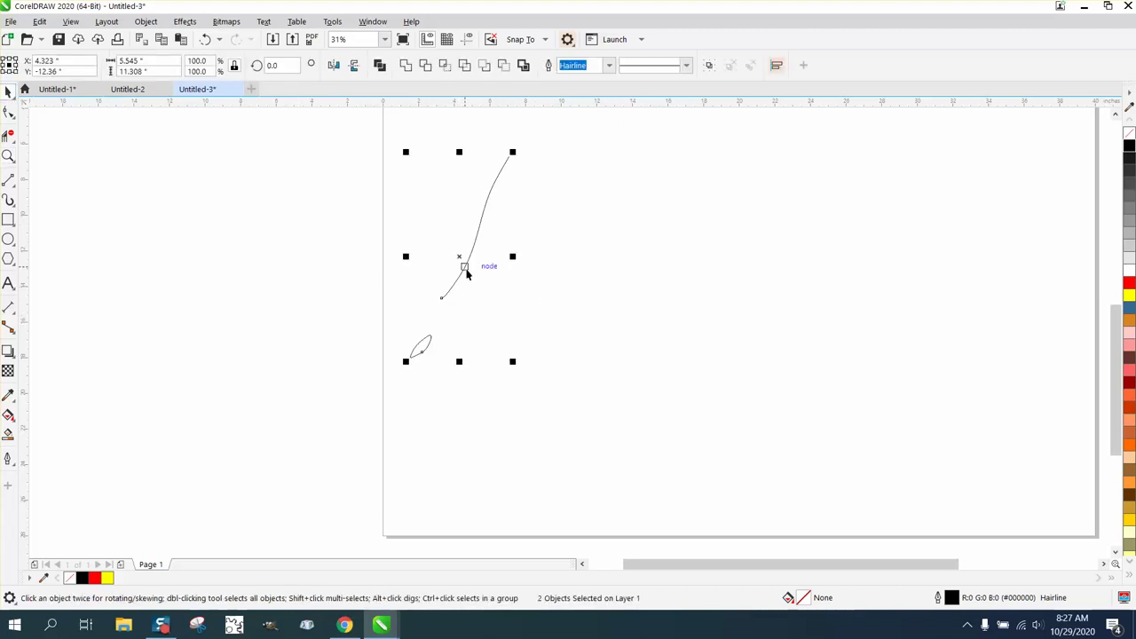
{"action": "left_click", "coordinate": [8, 155]}
{"action": "left_click_drag", "start_coordinate": [515, 334], "coordinate": [515, 335]}
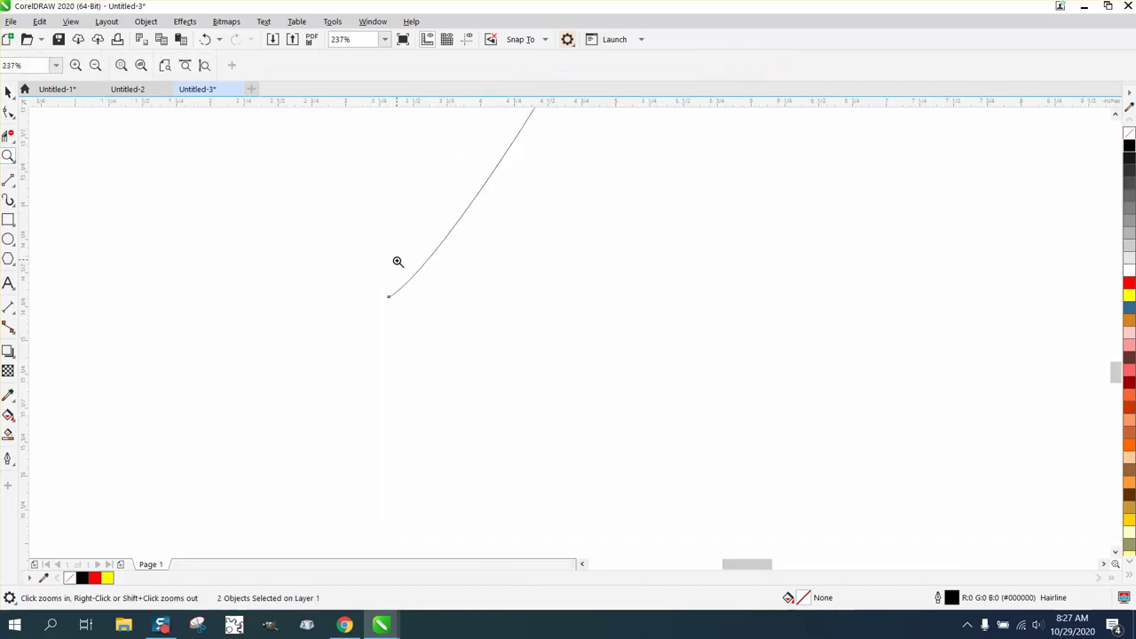
{"action": "scroll", "coordinate": [465, 229], "scroll_direction": "down", "scroll_amount": 5}
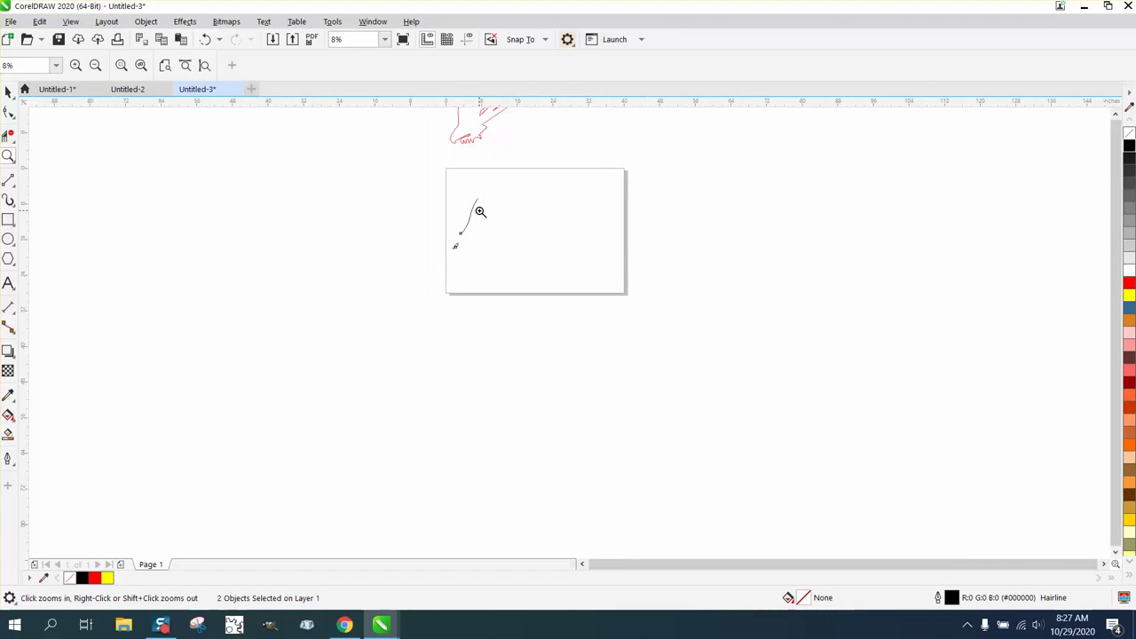
{"action": "scroll", "coordinate": [475, 219], "scroll_direction": "down", "scroll_amount": 1}
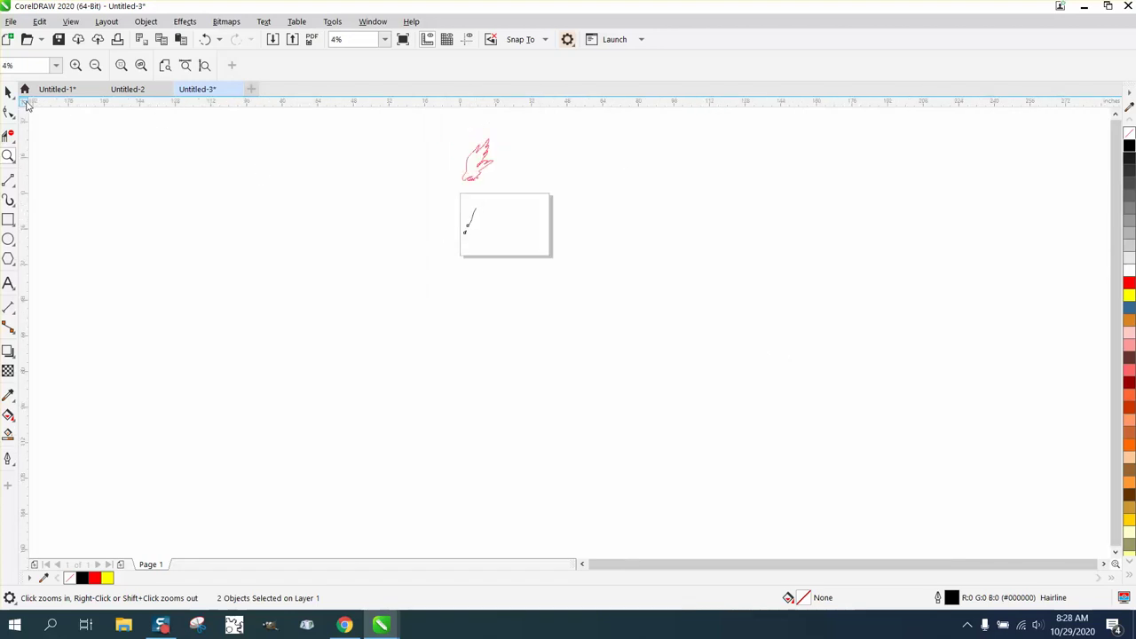
Step: Nudge the red bird outline down onto the page so it encloses the wing and eye lines
{"action": "left_click", "coordinate": [8, 92]}
{"action": "left_click_drag", "start_coordinate": [419, 125], "coordinate": [513, 190]}
{"action": "key", "text": "Down"}
{"action": "key", "text": "Down"}
{"action": "key", "text": "Down"}
{"action": "key", "text": "Down"}
{"action": "key", "text": "Down"}
{"action": "key", "text": "Down"}
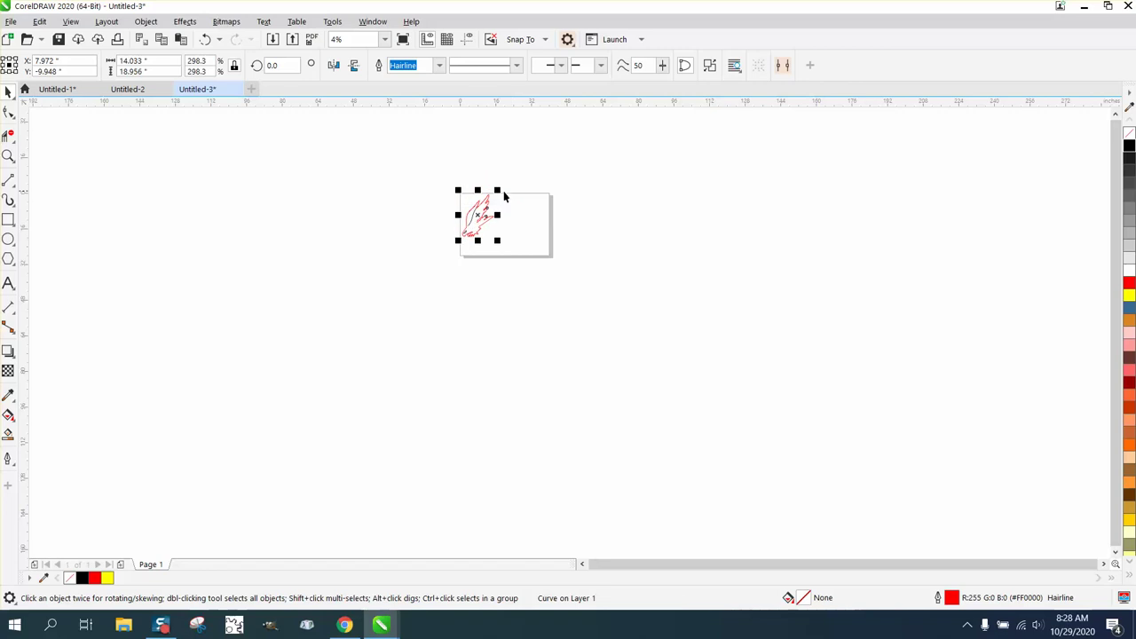
{"action": "left_click", "coordinate": [7, 157]}
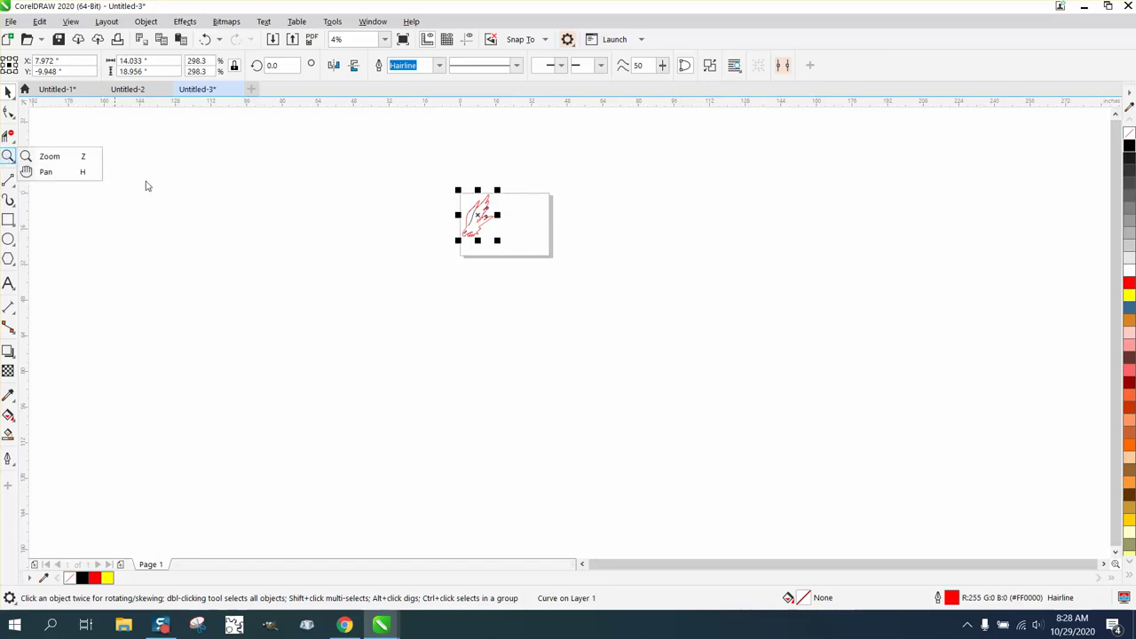
{"action": "left_click", "coordinate": [49, 156]}
{"action": "left_click_drag", "start_coordinate": [453, 188], "coordinate": [572, 267]}
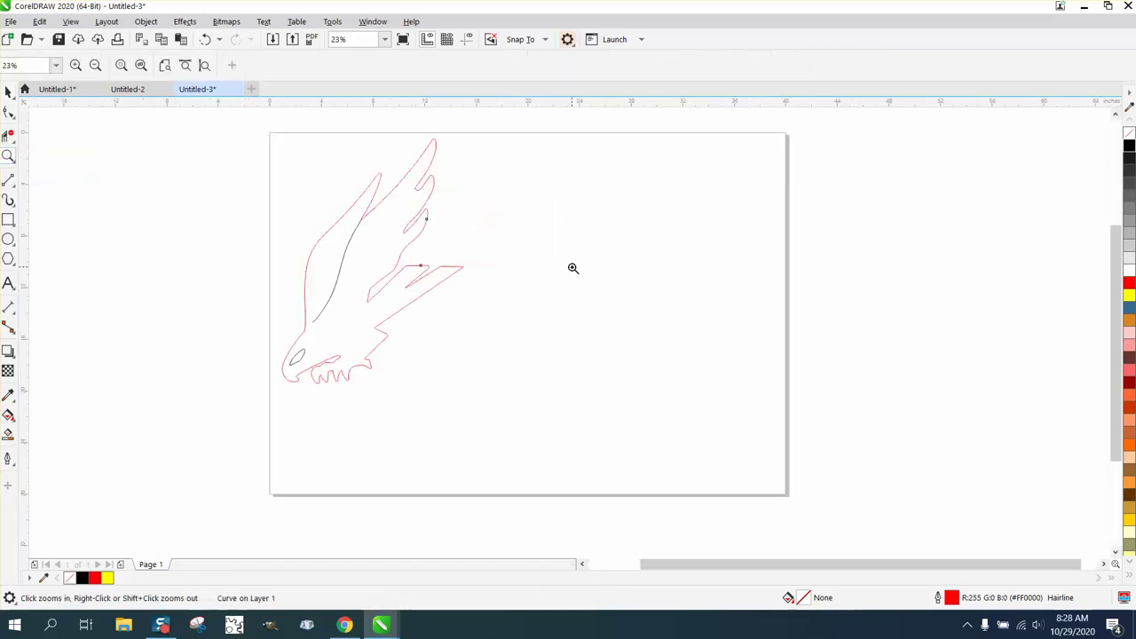